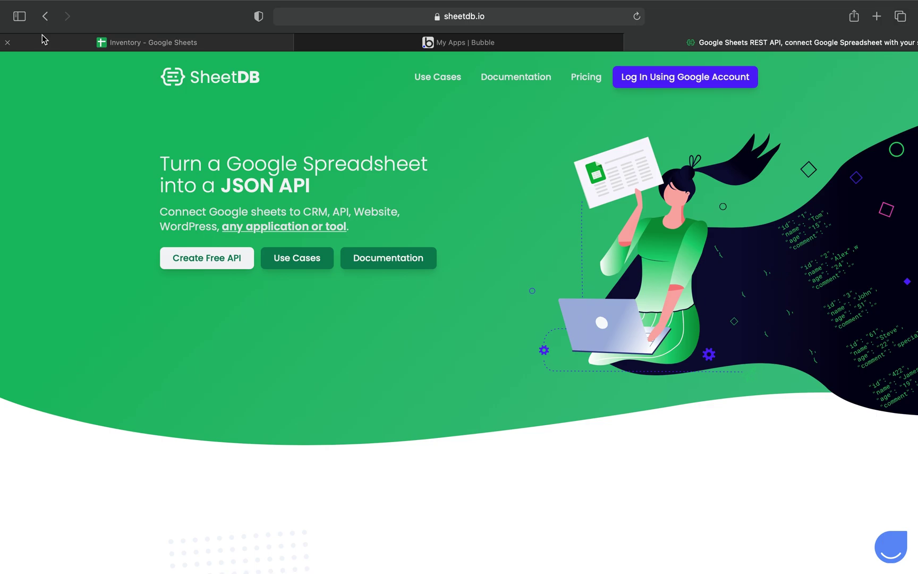
Move from the Bubble apps page to SheetDB, then bring up the Inventory Google Sheet.
click(364, 43)
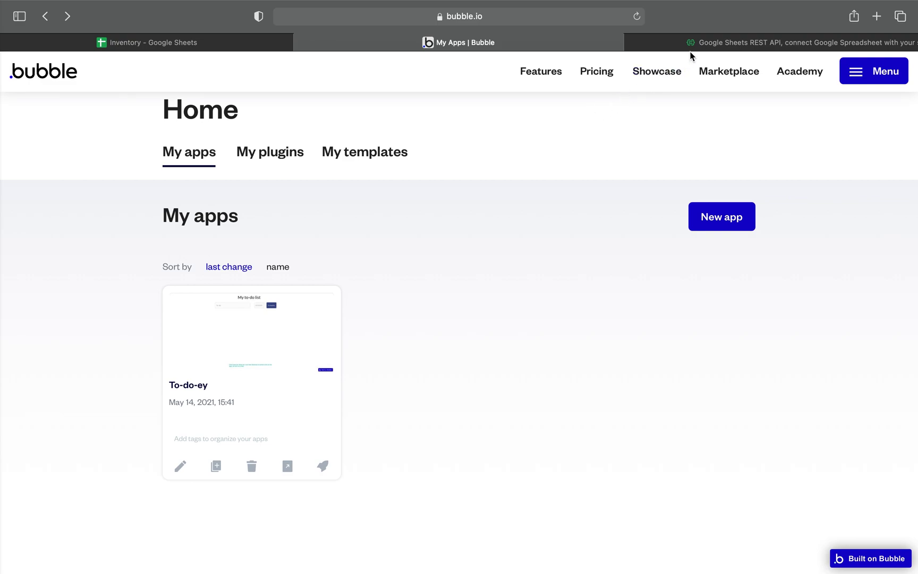
click(703, 38)
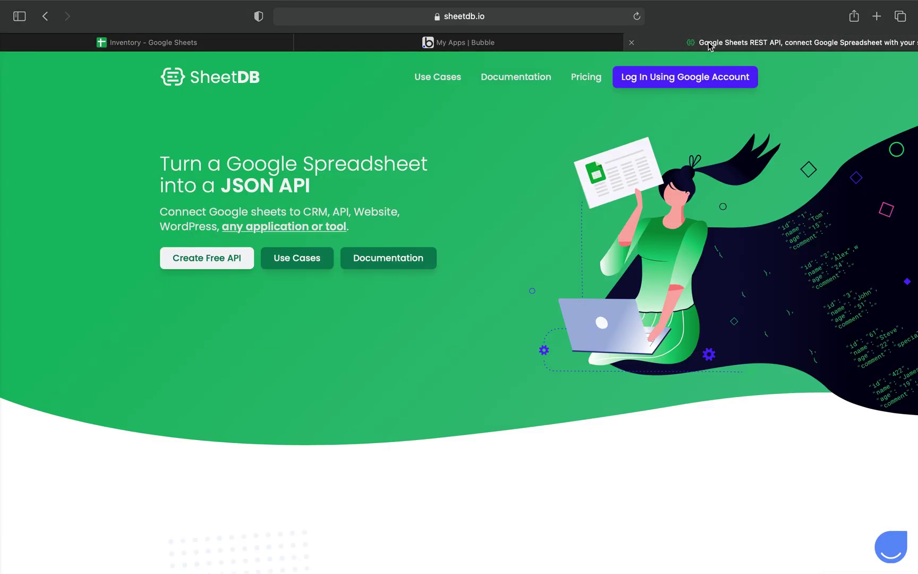
click(211, 43)
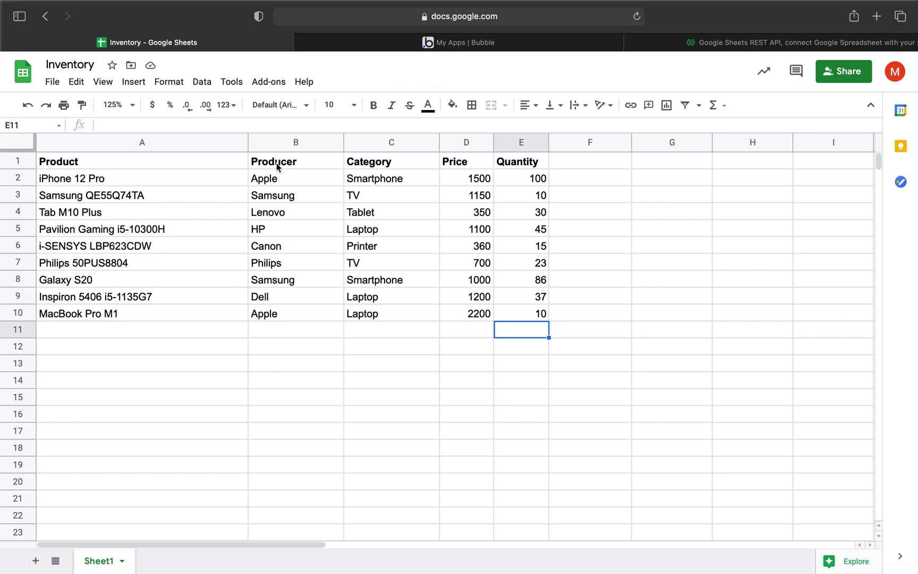
Highlight the Product names in column A and the Producer names in column B.
click(90, 165)
drag(90, 177, 101, 304)
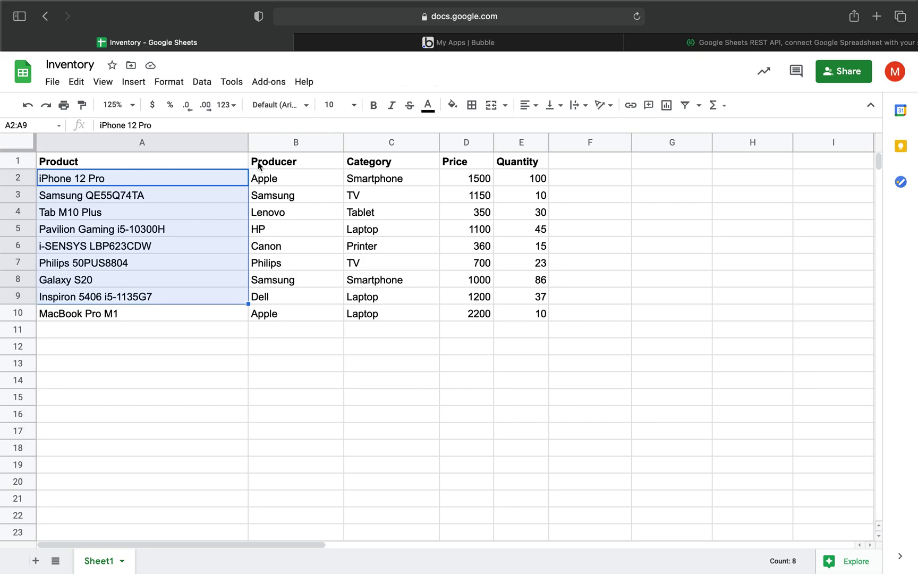
click(312, 165)
drag(295, 178, 304, 280)
Highlight the Smartphone category, price 1500 and the quantities, then copy the sheet's URL.
click(401, 181)
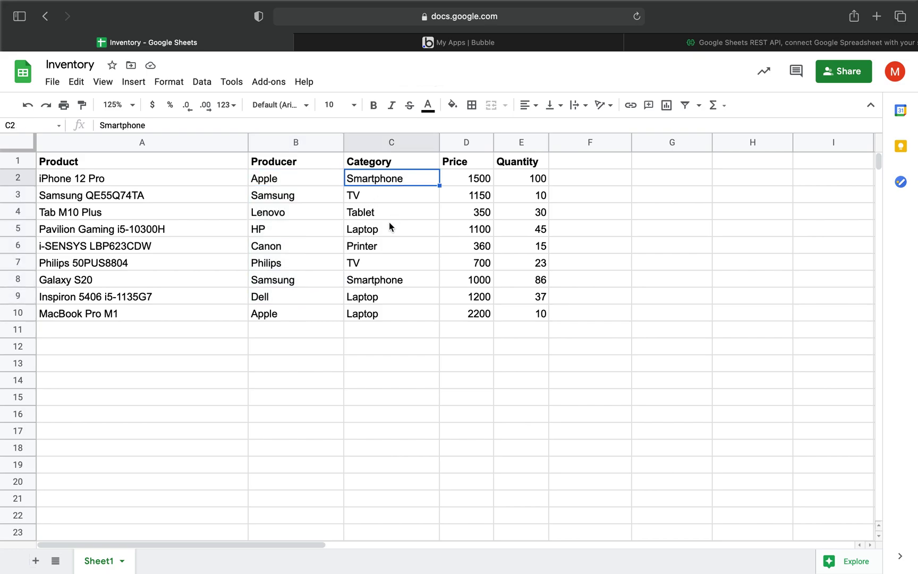
click(460, 178)
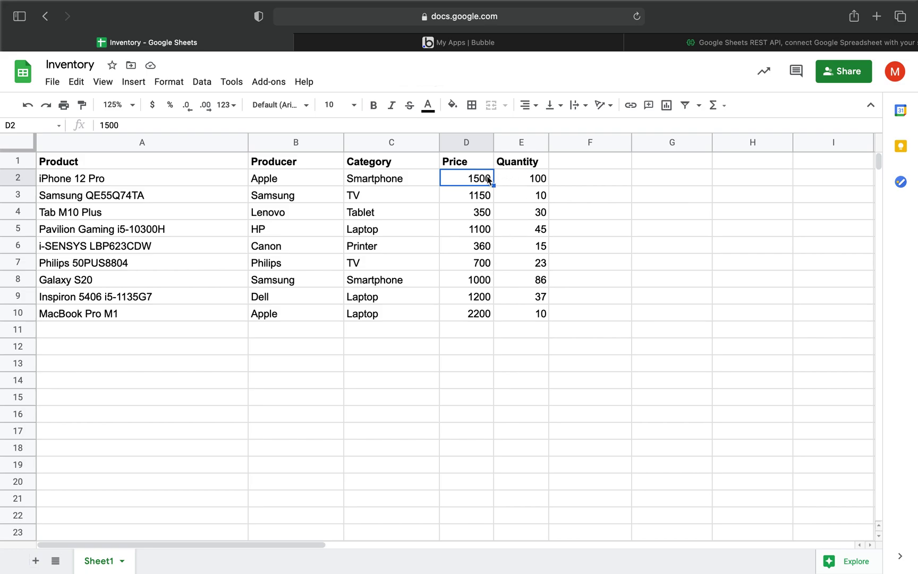
click(518, 183)
drag(518, 183, 520, 318)
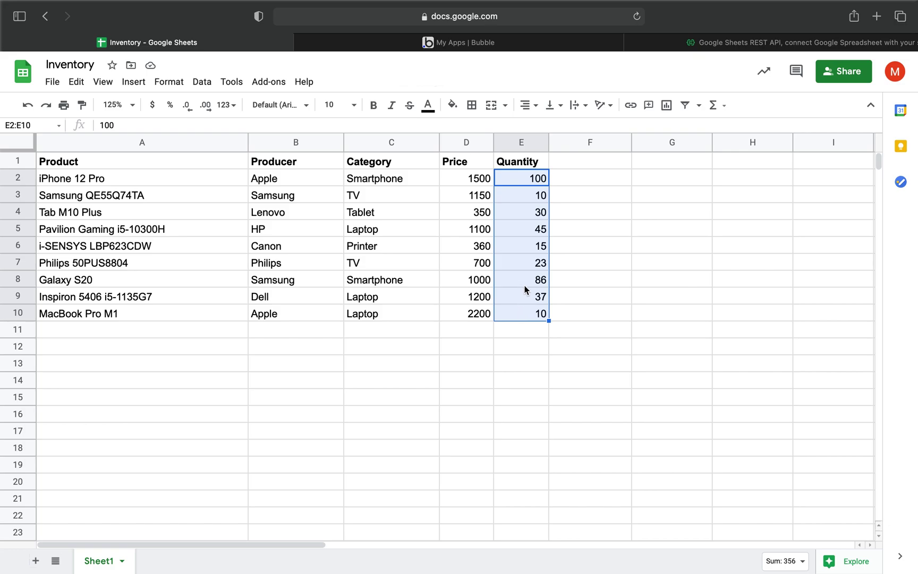
click(454, 333)
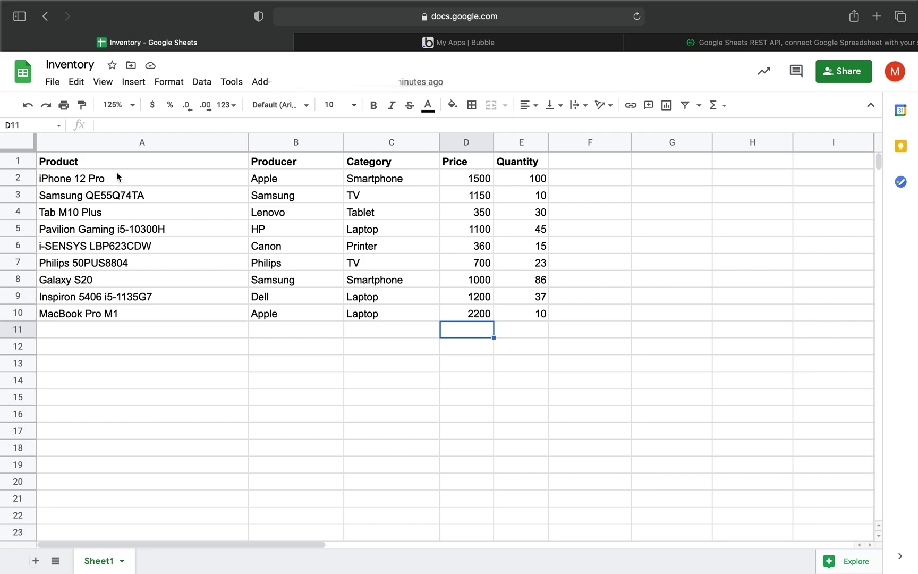
click(480, 17)
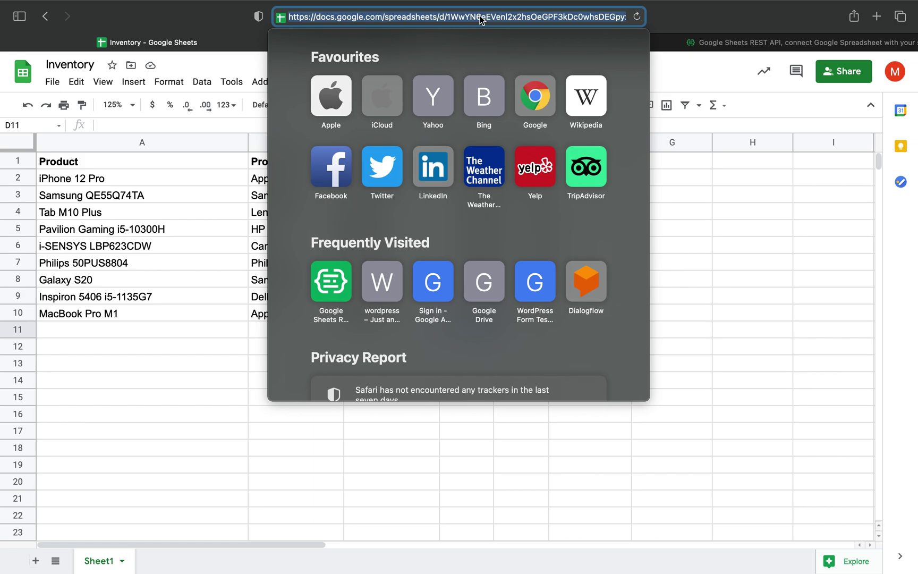
Sign in to SheetDB with a Google account.
click(719, 44)
click(674, 80)
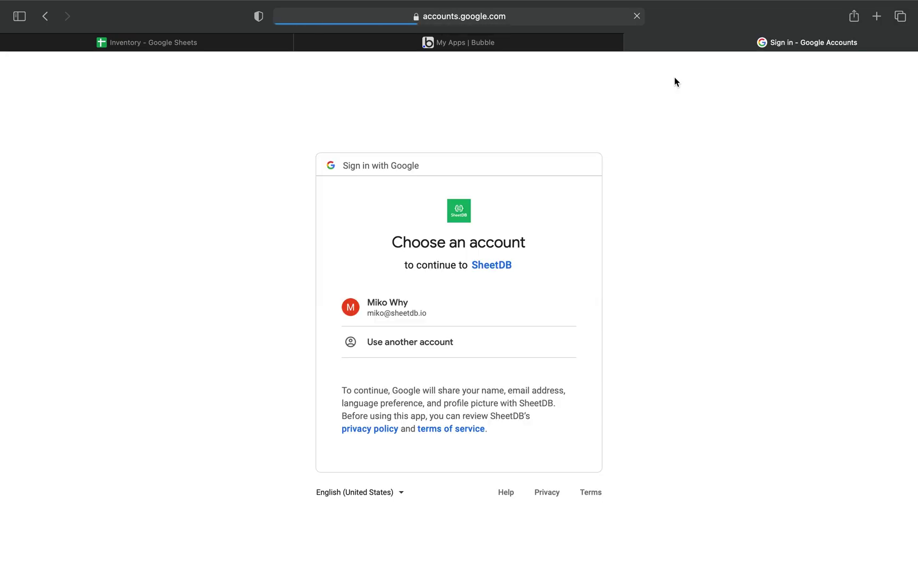
click(408, 303)
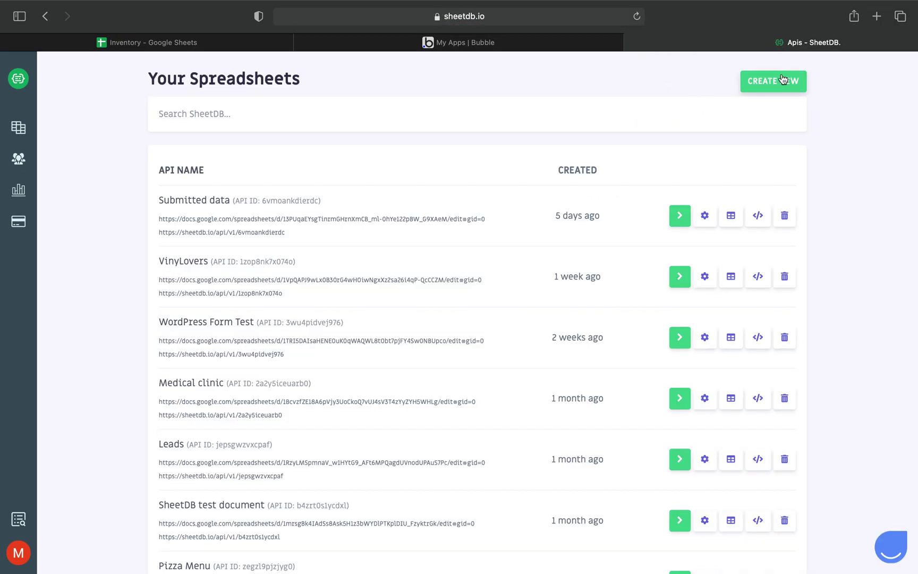
Create a new SheetDB API from the pasted Inventory sheet URL and copy its API link.
click(769, 84)
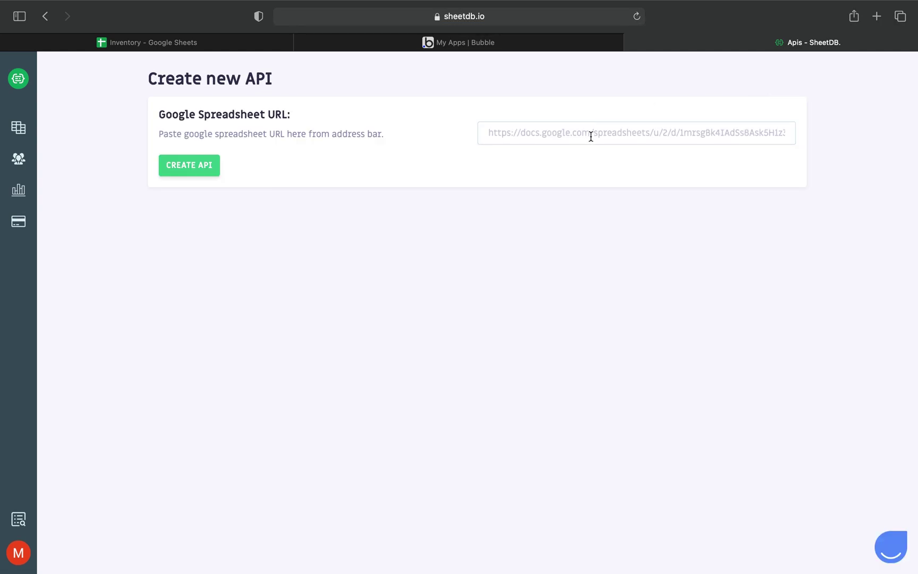
click(590, 136)
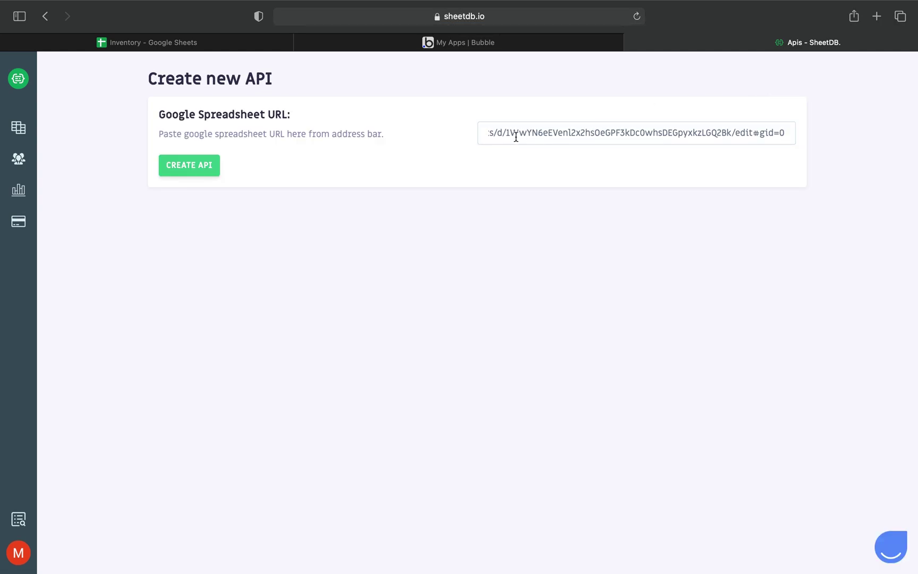
click(183, 169)
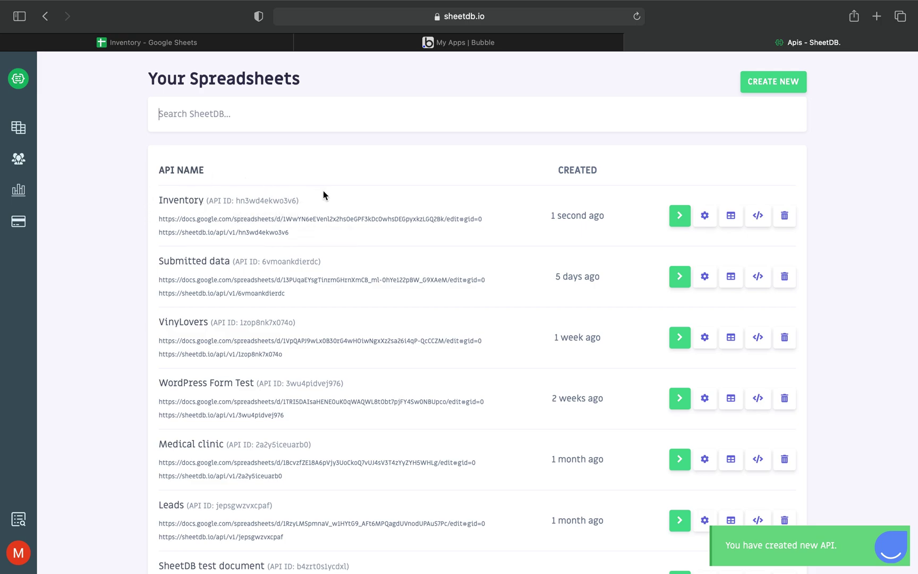
click(241, 233)
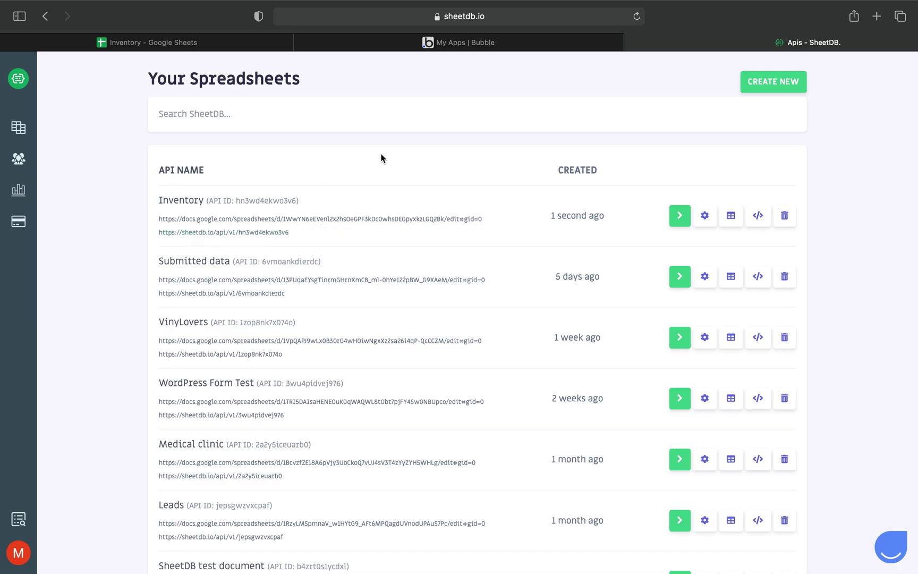
click(396, 43)
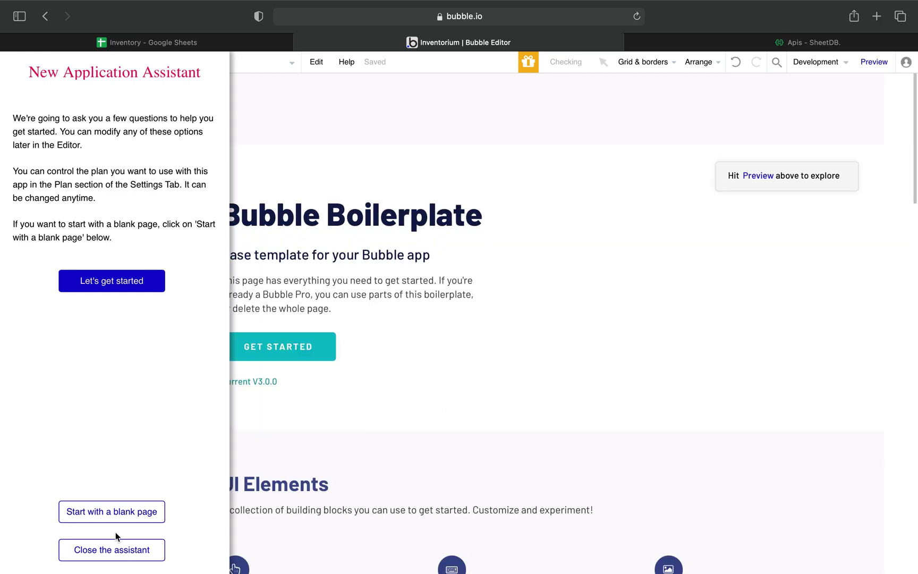
Close the New Application Assistant and deny location access on the Inventorium index page.
click(118, 549)
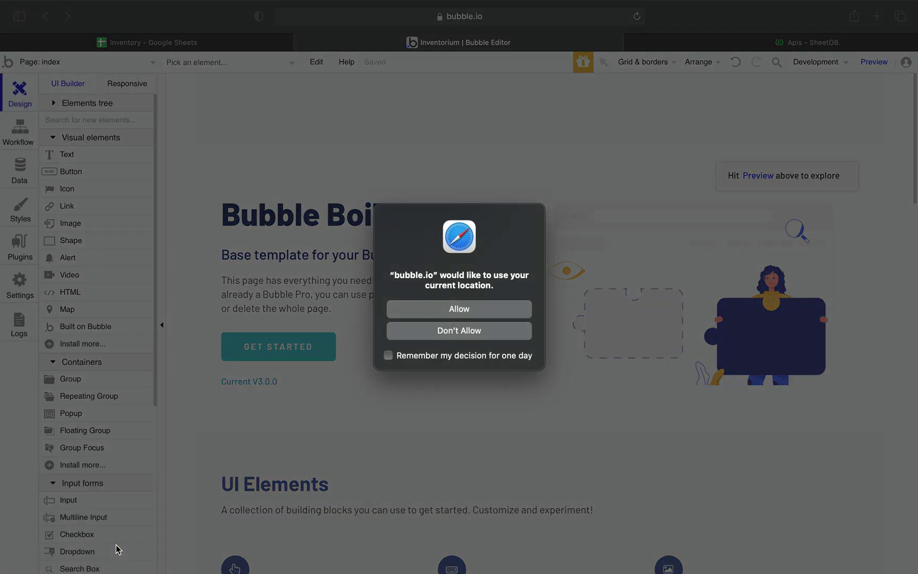
click(459, 330)
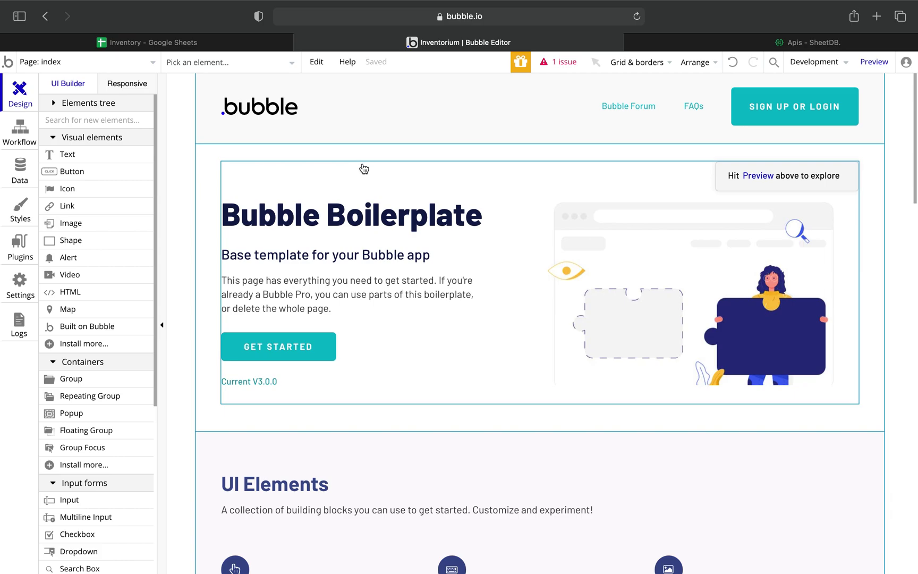
scroll(431, 259, down, 3)
scroll(434, 255, down, 15)
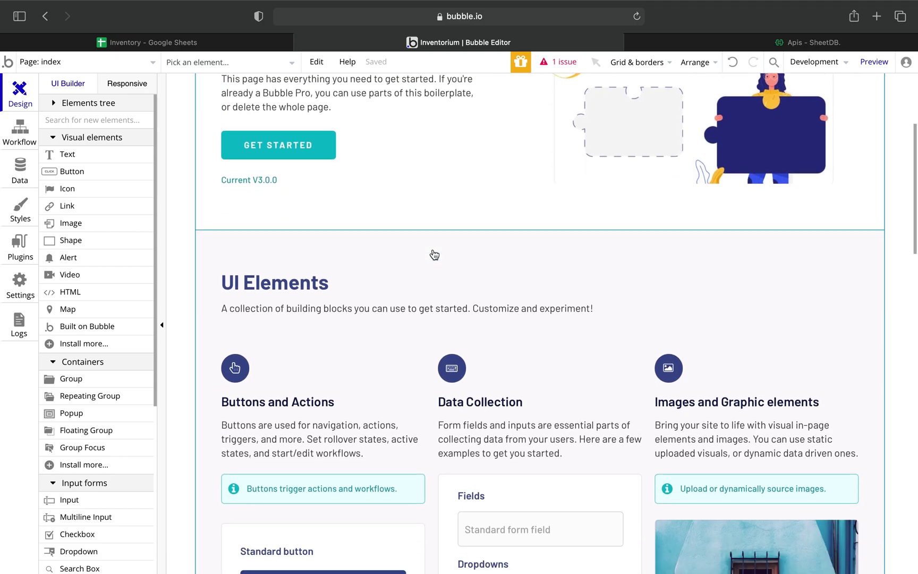
scroll(434, 255, up, 20)
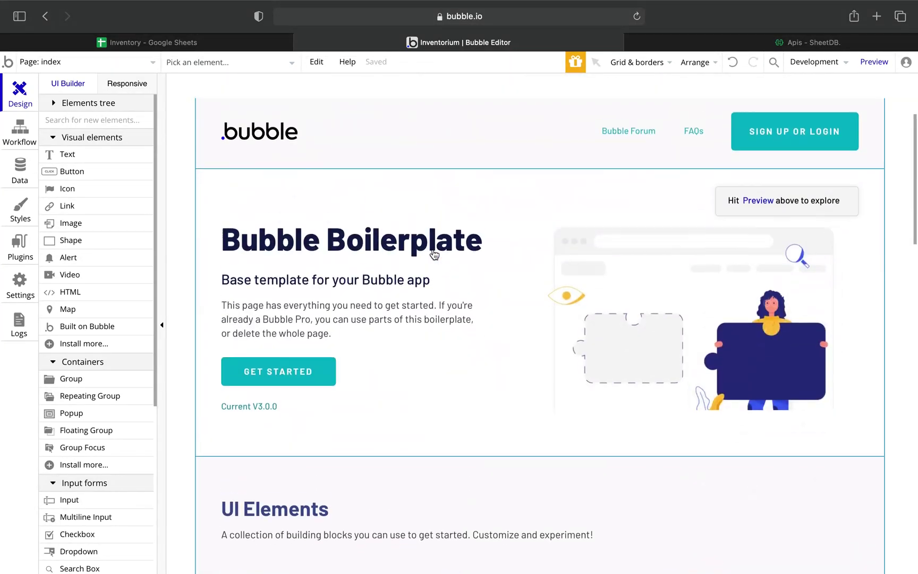
Create a new page called 'main_page' from the Page dropdown.
click(154, 64)
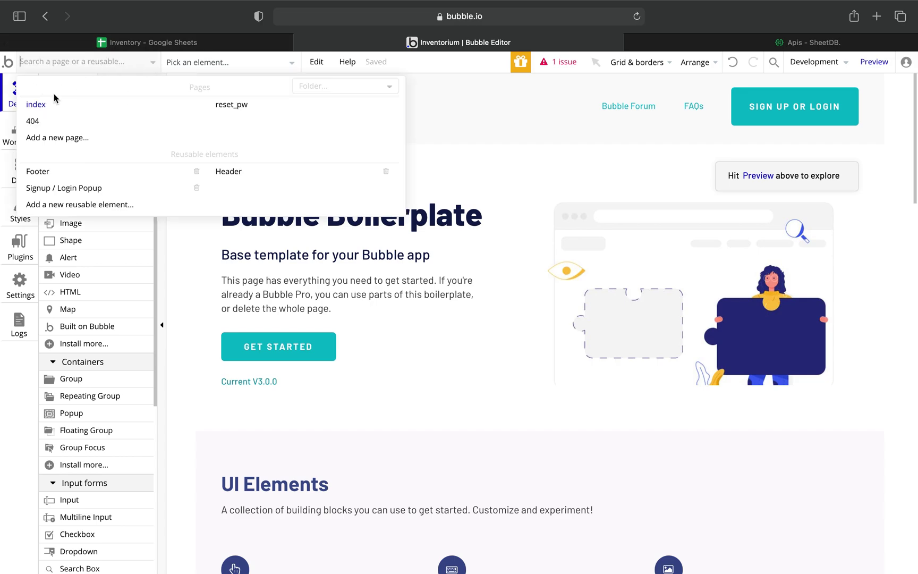
click(47, 139)
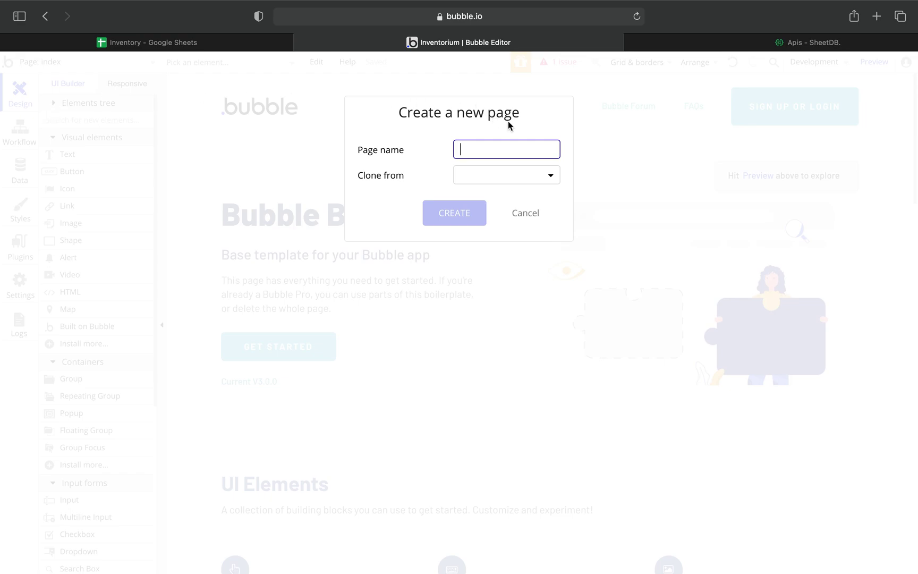
text(main_page)
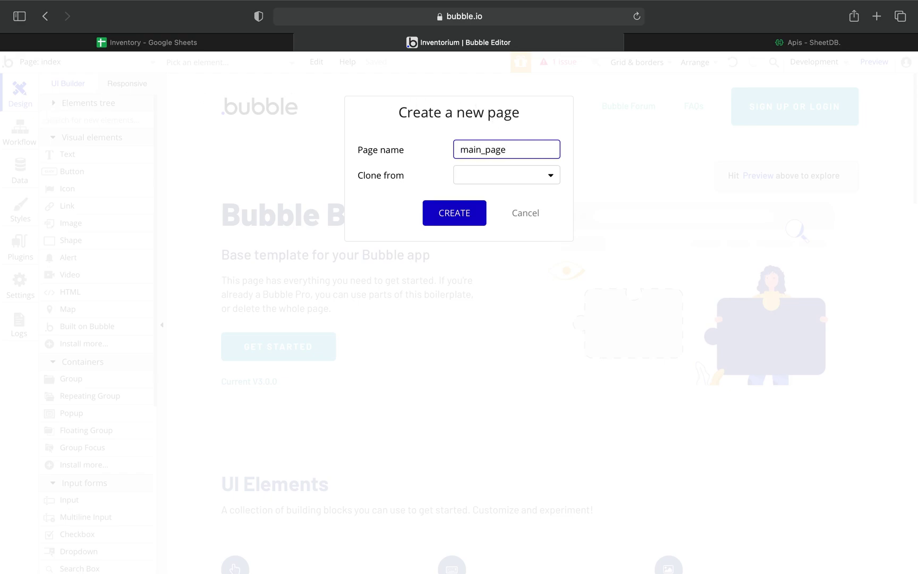
click(451, 221)
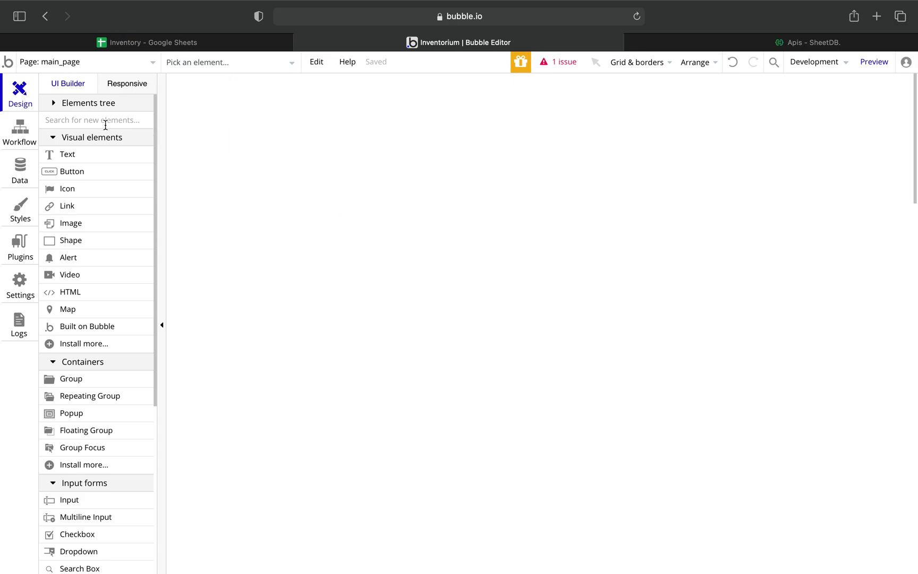
Add a text element near the page top reading 'Inventory'.
click(67, 155)
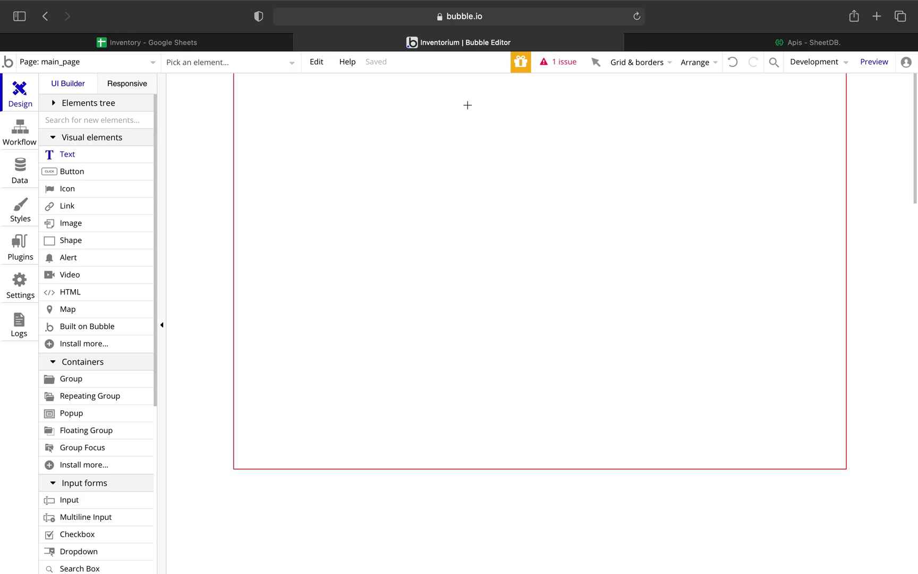
drag(432, 89, 466, 97)
drag(583, 130, 691, 138)
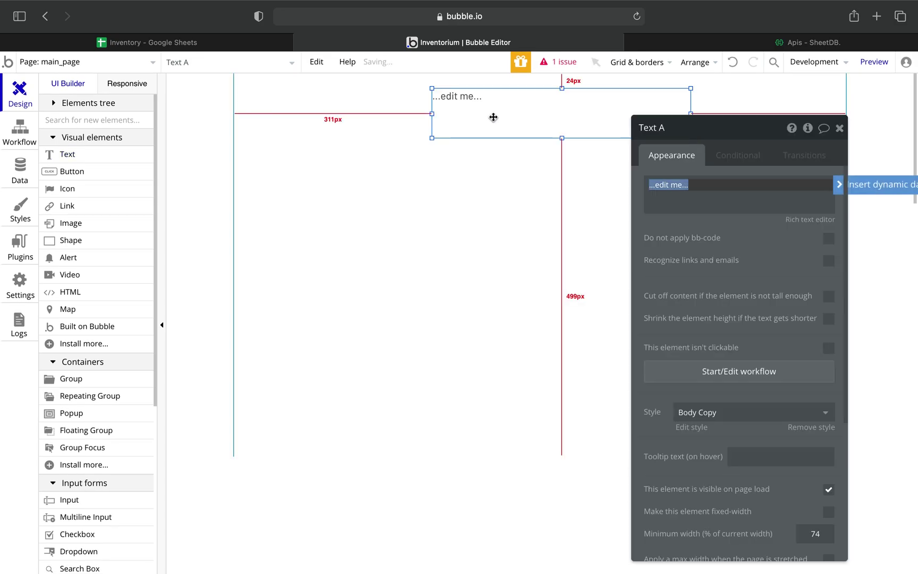
triple_click(693, 183)
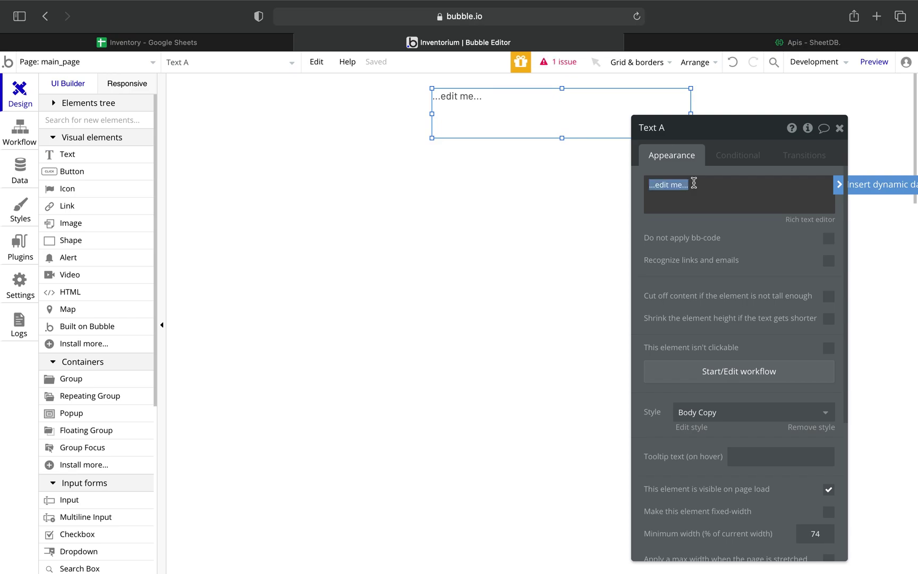
text(Inve)
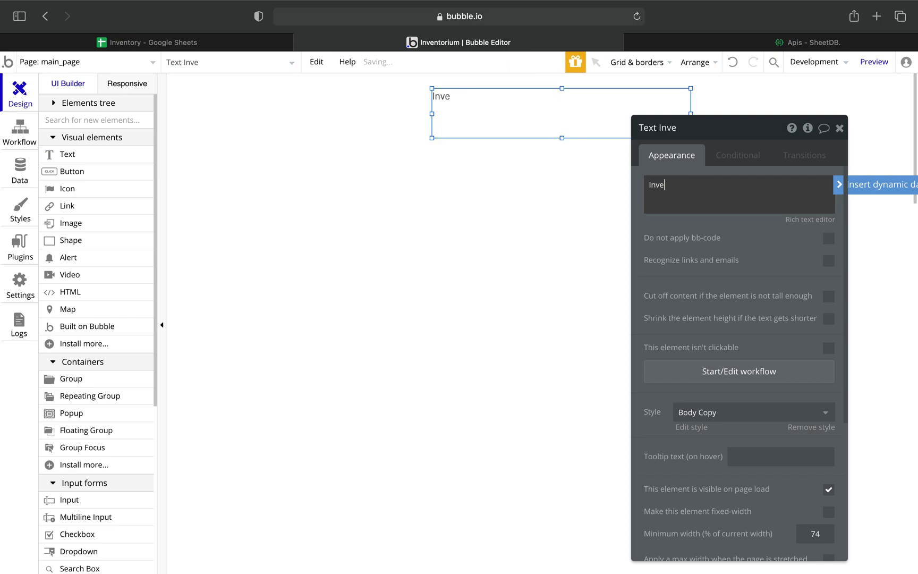
text(ntory)
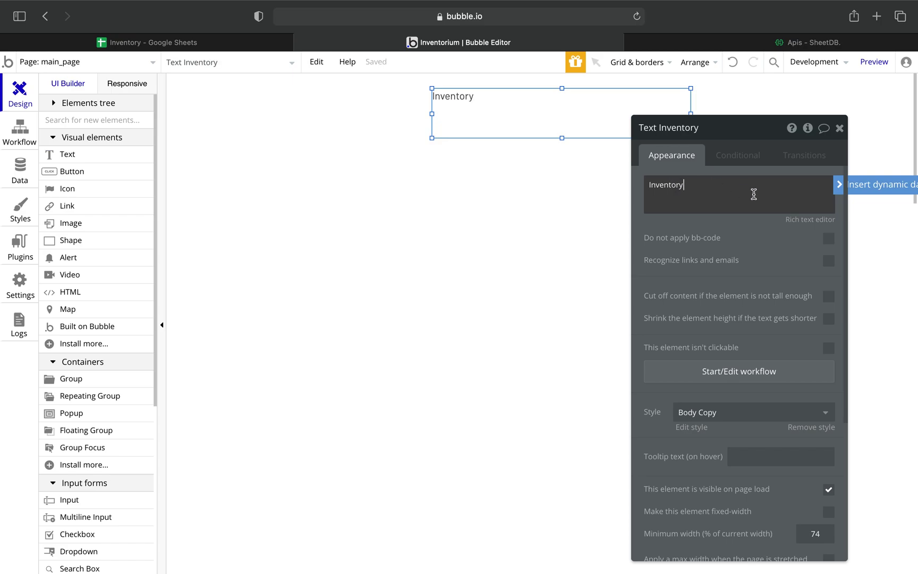
Style the heading H1 Heading - Dark, narrow it to 266px, and centre it at the top.
click(781, 416)
click(726, 508)
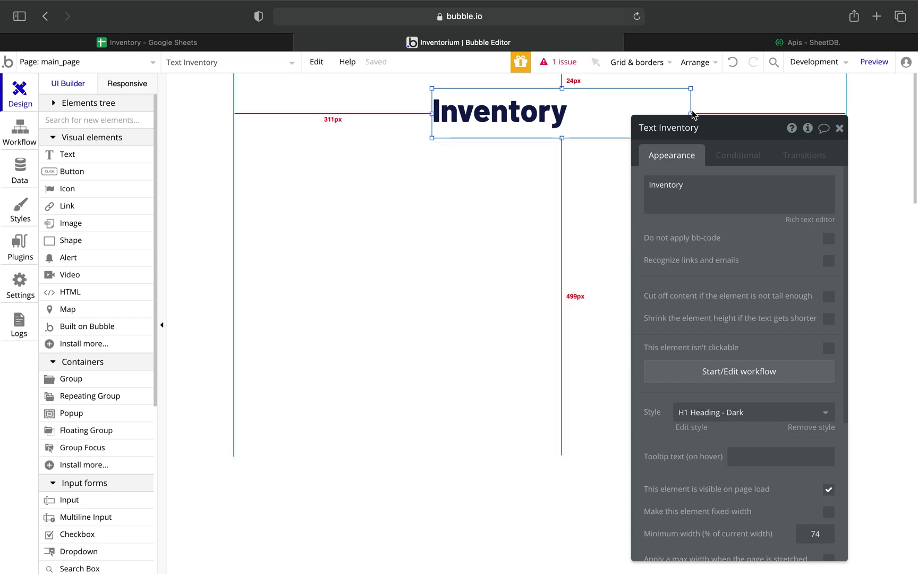
click(840, 129)
drag(690, 113, 601, 114)
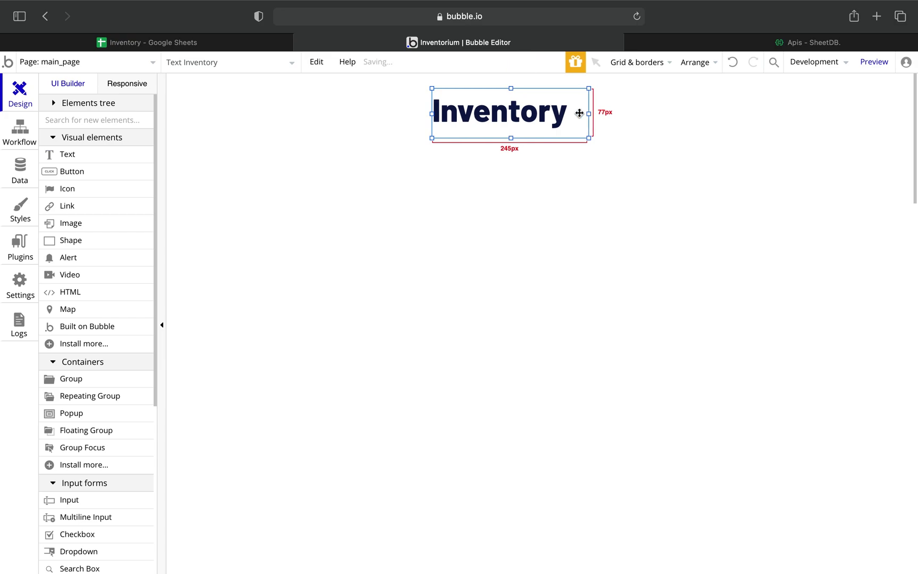
drag(492, 119, 525, 113)
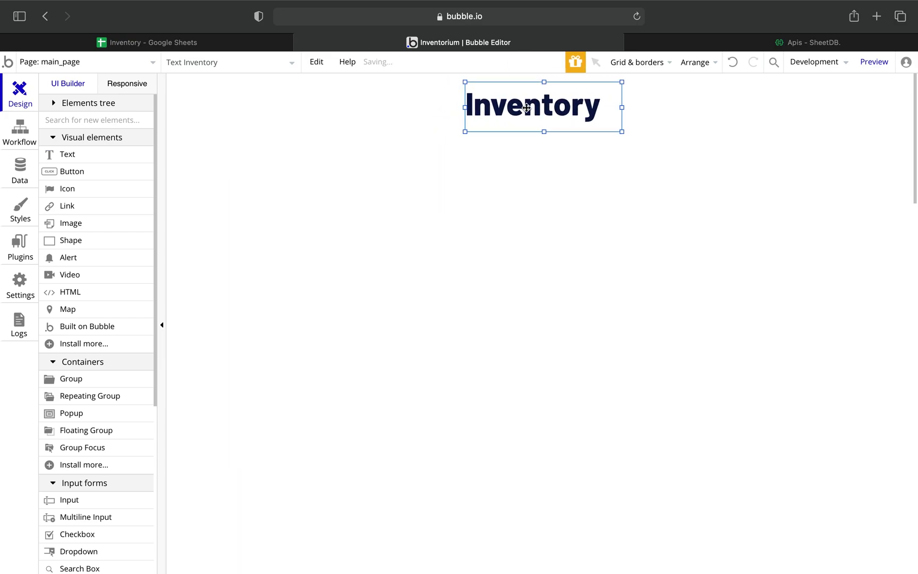
click(589, 191)
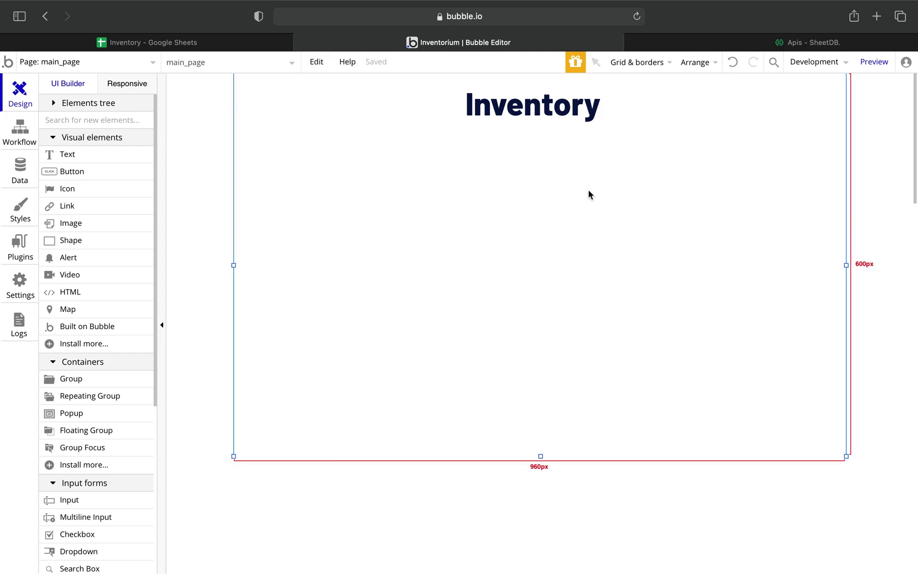
click(497, 118)
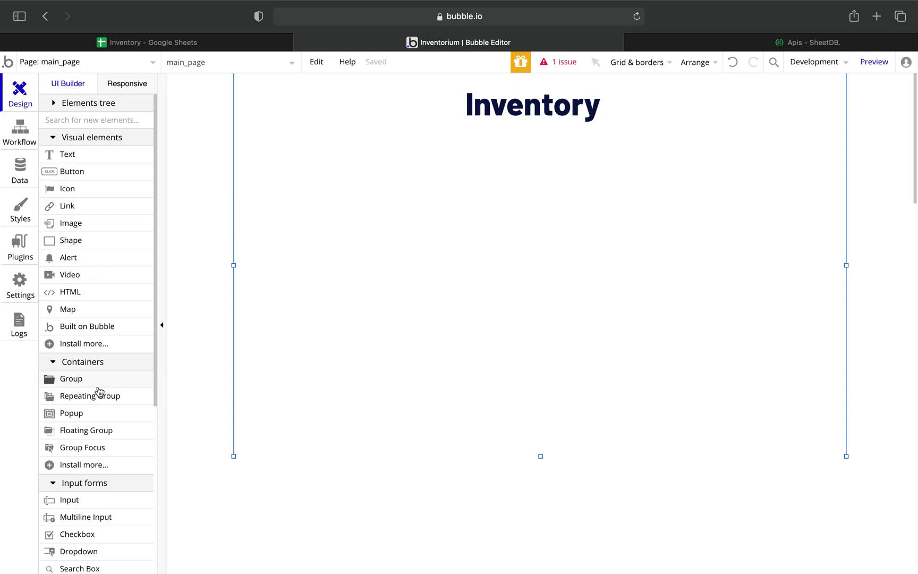
scroll(99, 391, down, 4)
scroll(98, 391, down, 5)
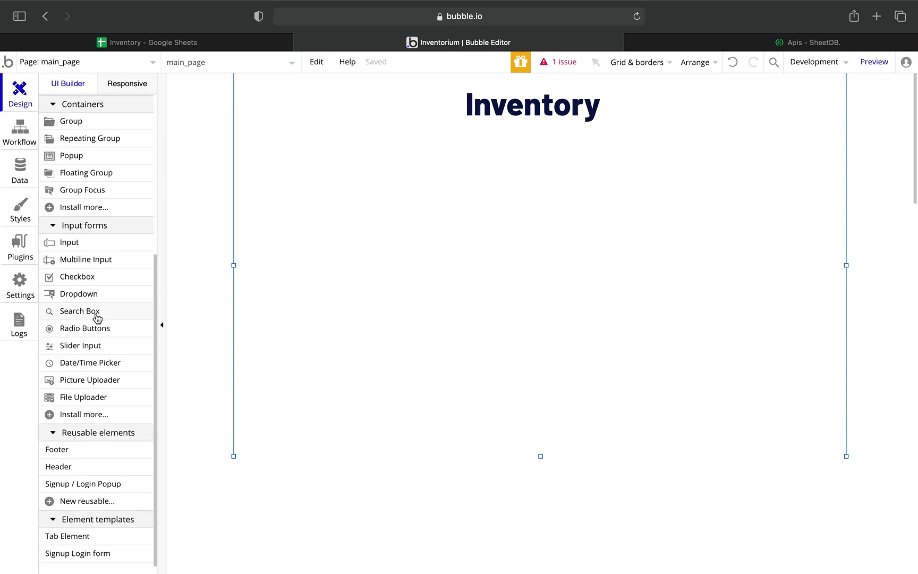
mouse_move(121, 289)
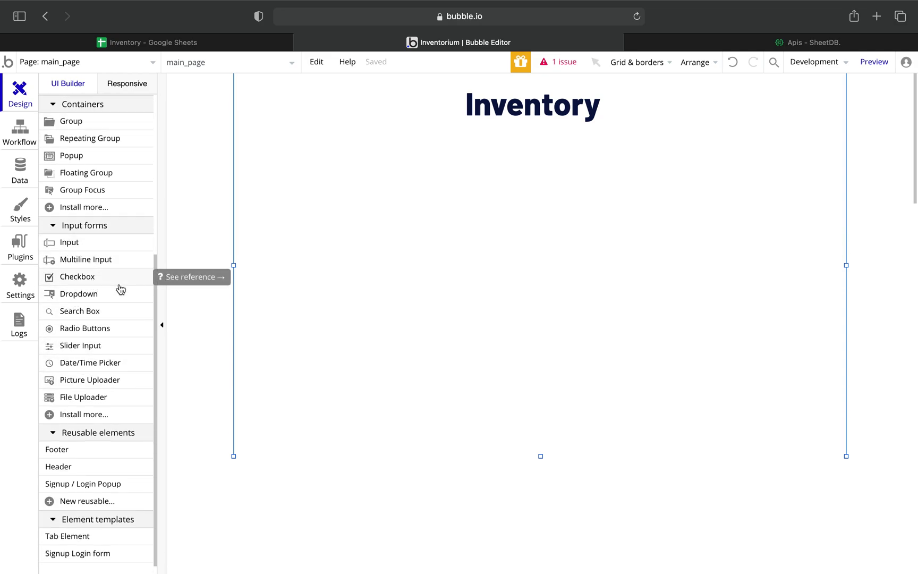
scroll(121, 289, up, 5)
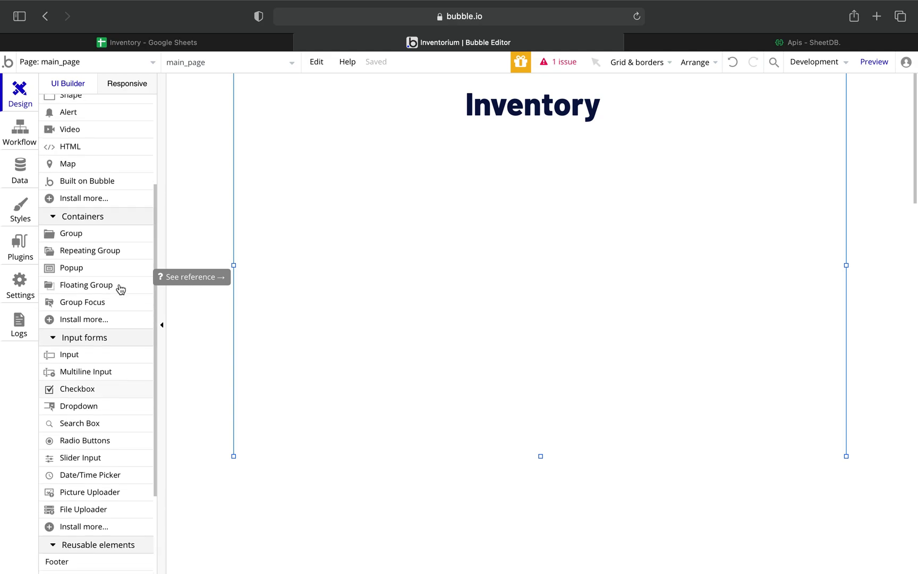
scroll(121, 289, up, 1)
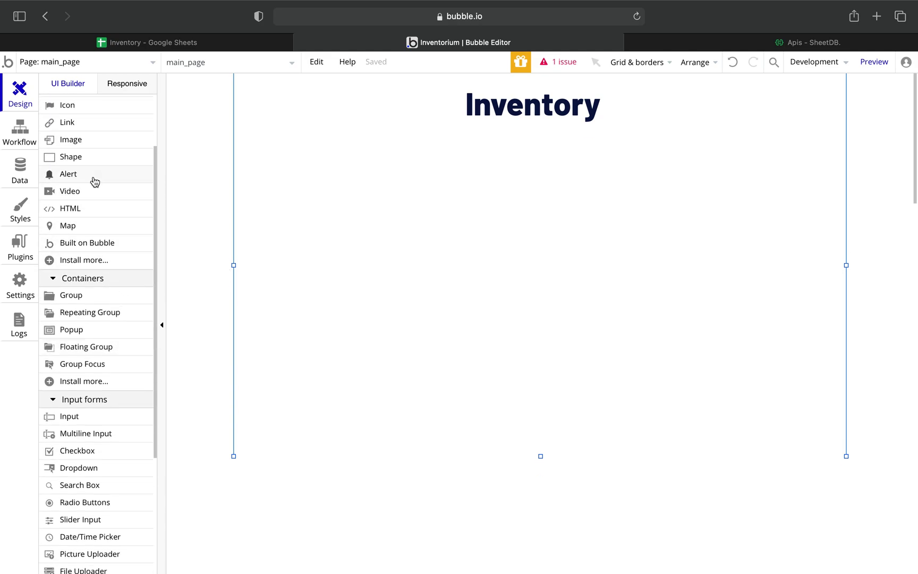
scroll(94, 184, up, 3)
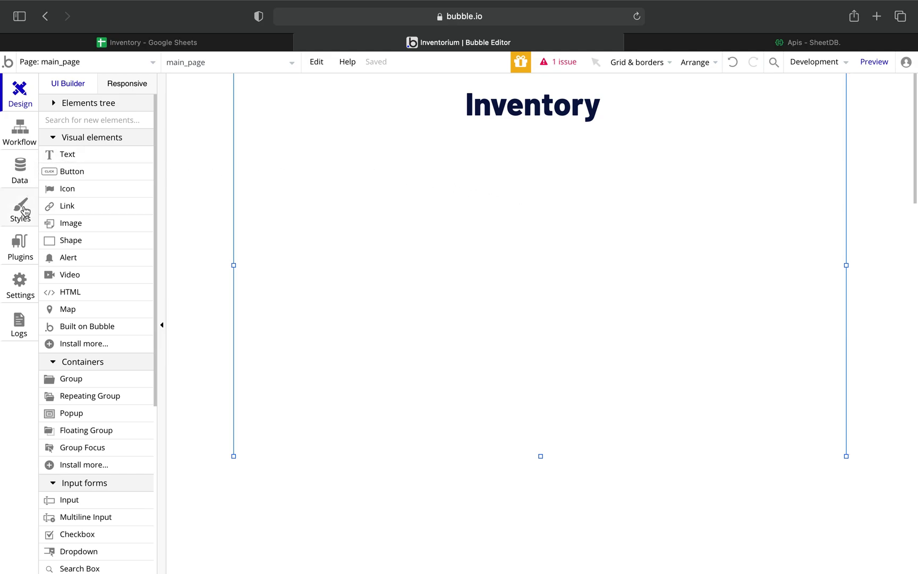
Open the Plugins tab to view the installed plugins.
click(21, 245)
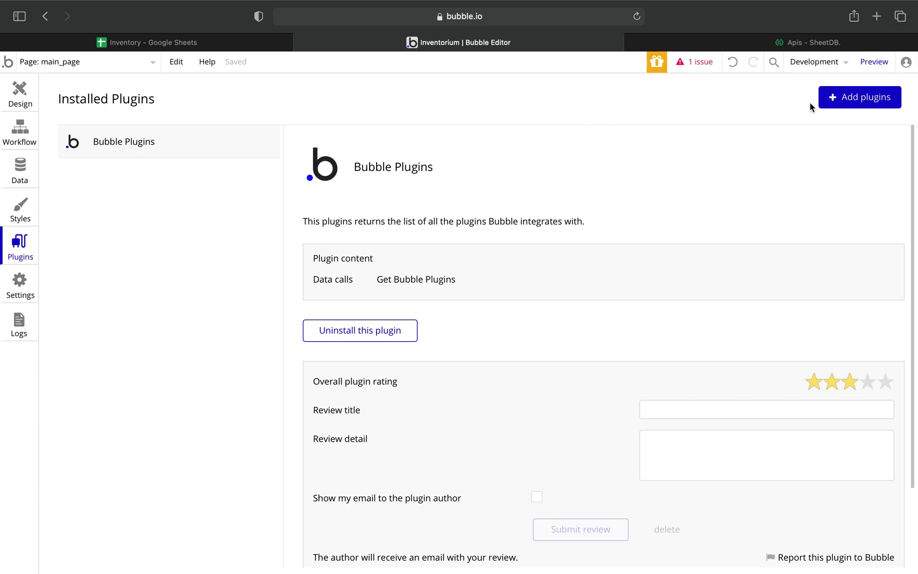
Search the plugin catalogue for 'api con' and install the API Connector plugin.
click(850, 107)
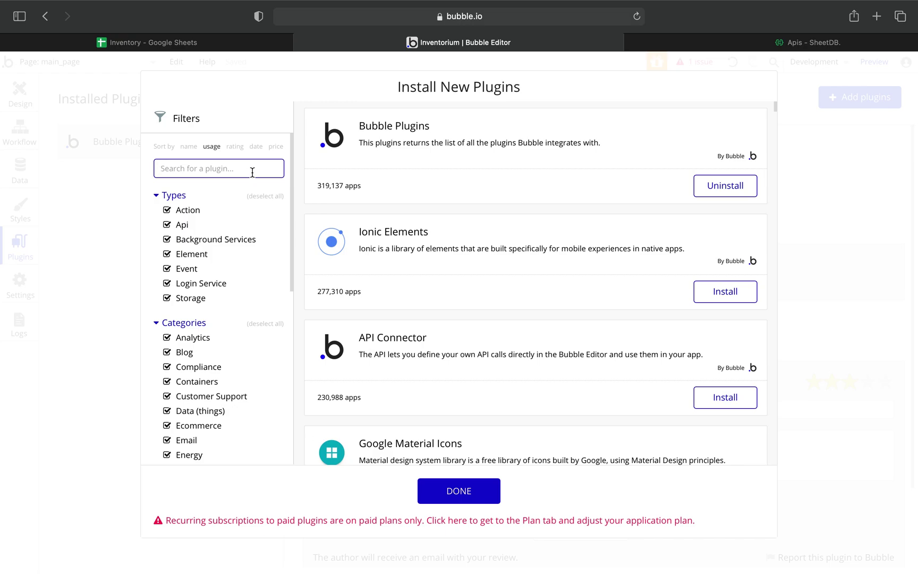
text(api con)
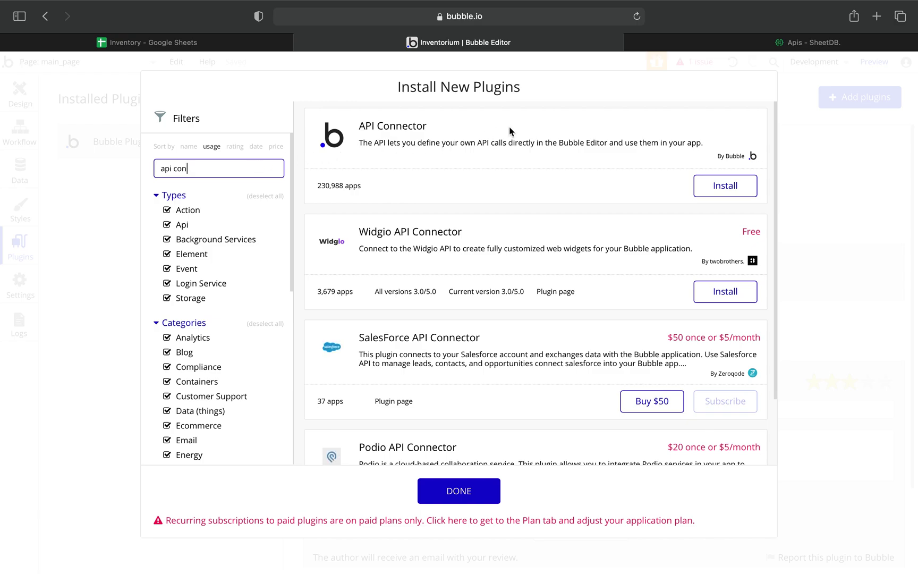
click(718, 188)
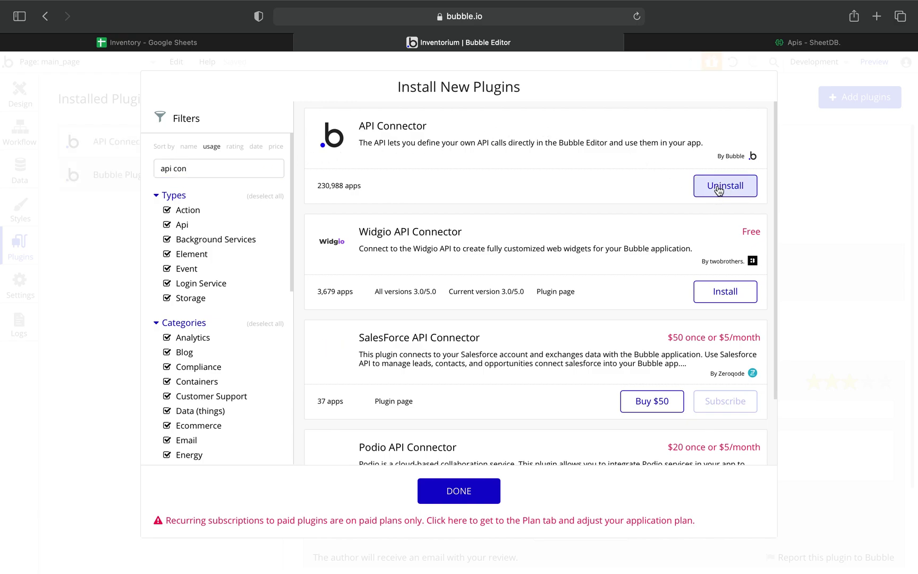
click(466, 491)
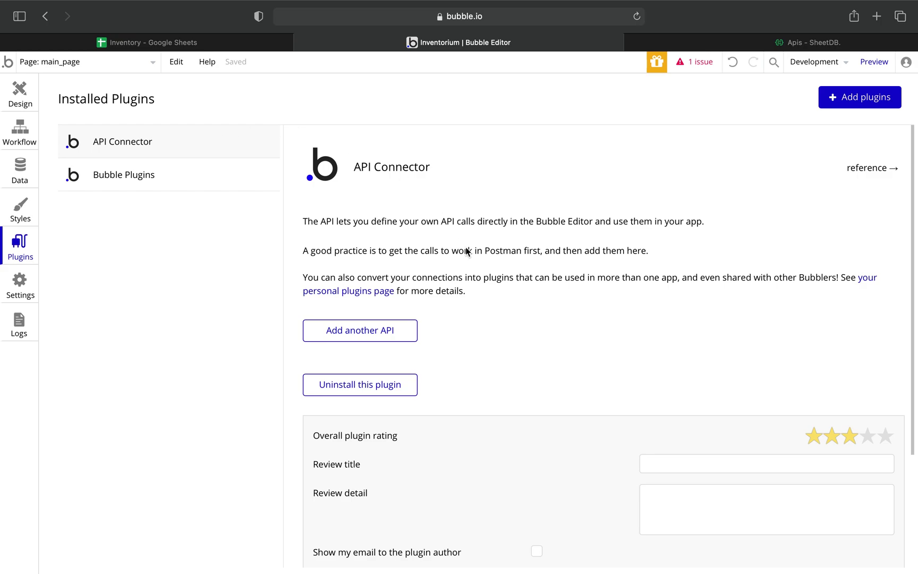
Add a new API to the API Connector and name it 'SheetDB'.
click(373, 338)
double_click(425, 338)
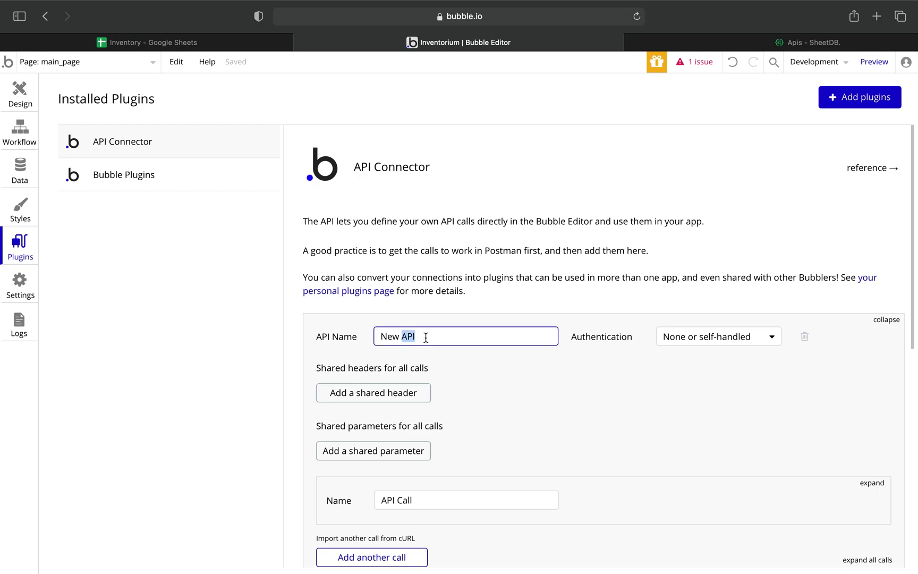
key(BackSpace)
key(BackSpace)
key(BackSpace)
key(BackSpace)
key(BackSpace)
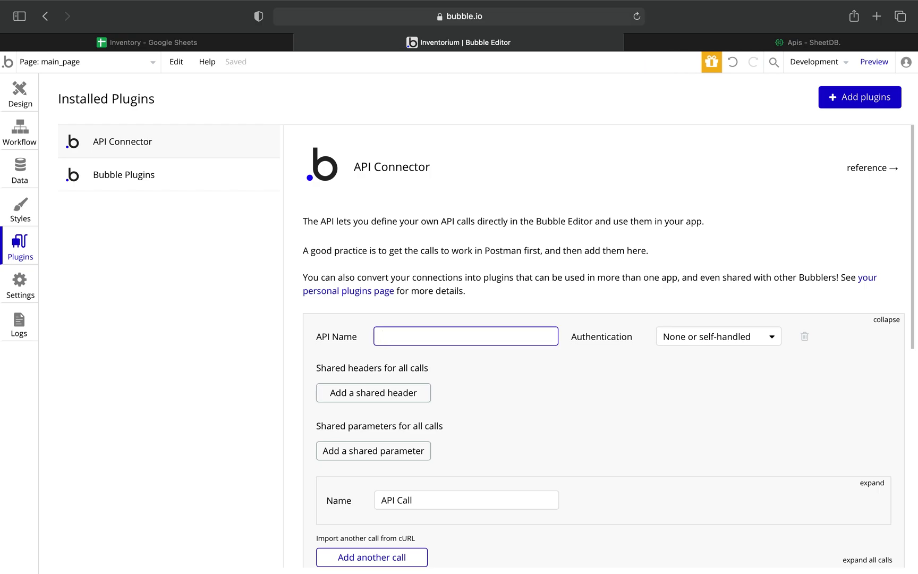
text(AheetDB)
click(381, 336)
key(Delete)
text(s)
key(BackSpace)
text(S)
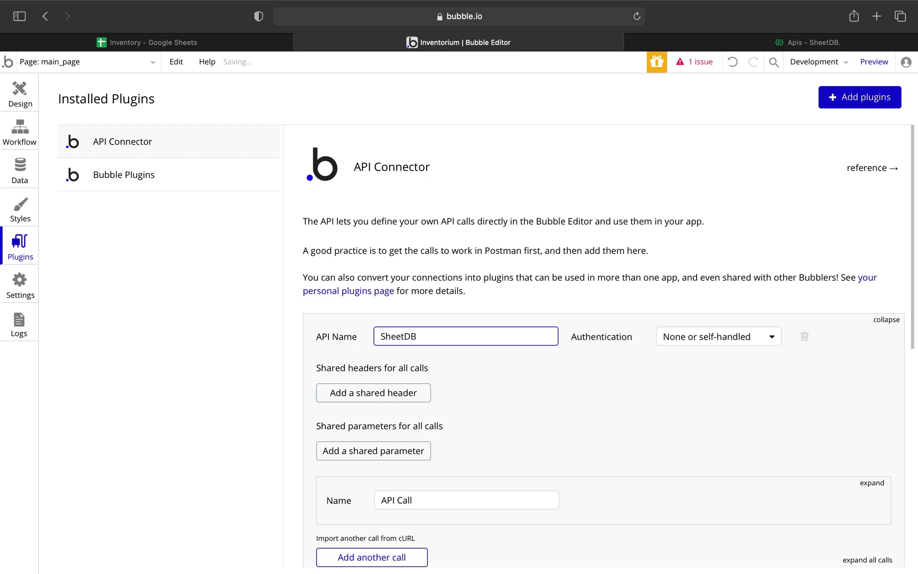
Add a second call to the SheetDB API.
scroll(604, 354, down, 3)
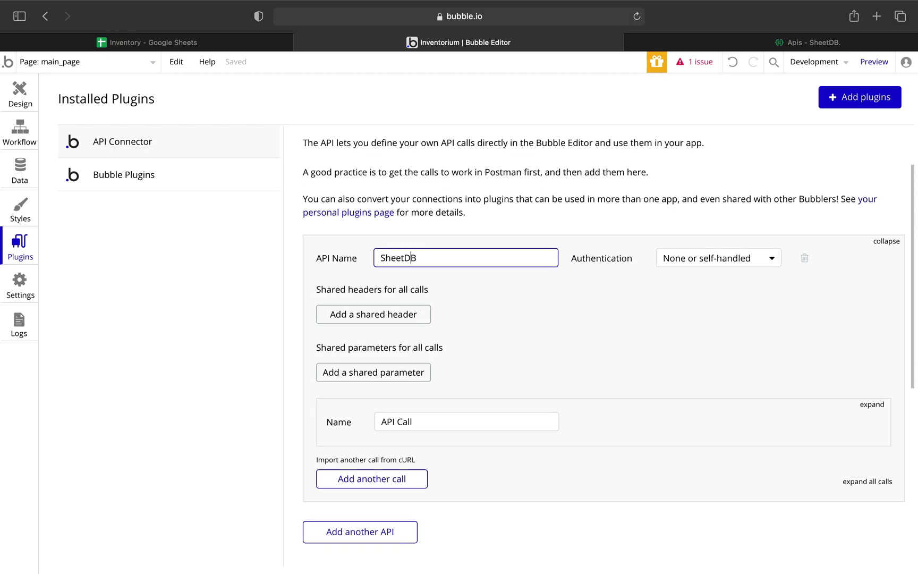
scroll(321, 340, down, 1)
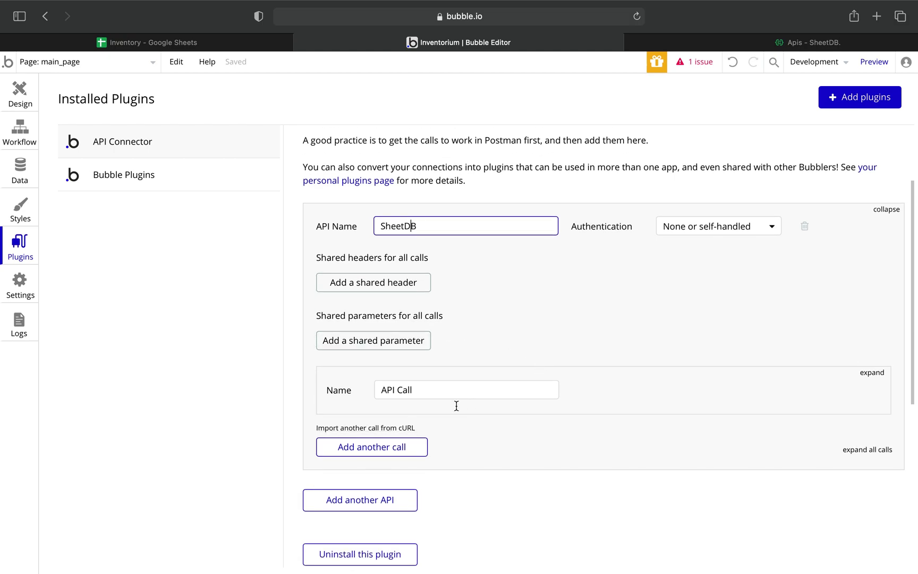
scroll(447, 421, down, 3)
click(371, 370)
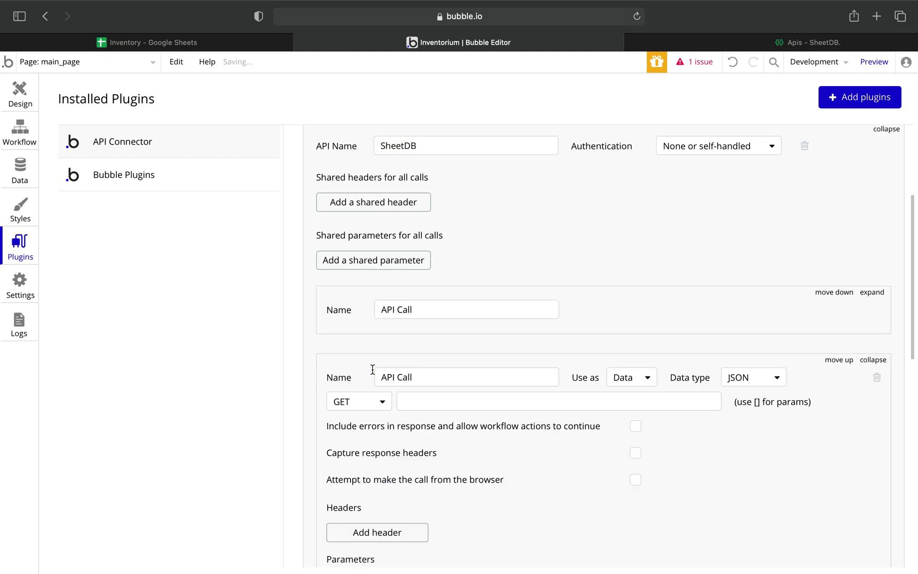
scroll(616, 345, down, 5)
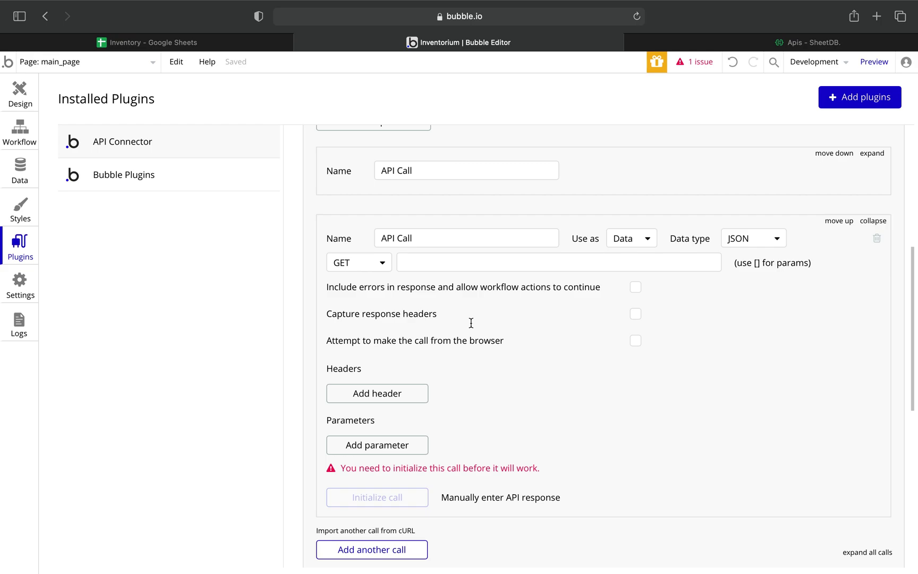
Name the second call 'Search' and set its GET URL to the SheetDB API link plus /search_or.
click(422, 240)
key(alt+shift+Left)
key(alt+shift+Left)
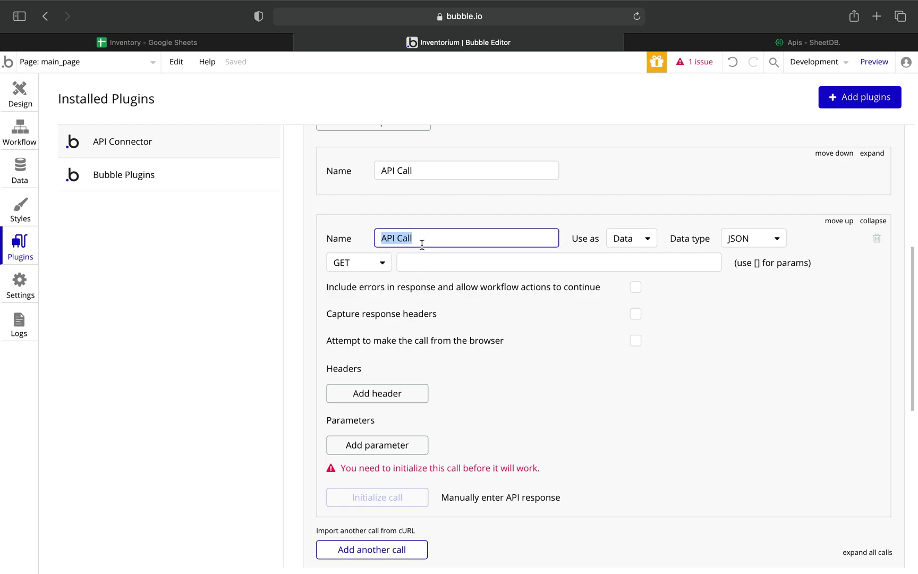
text(Search)
scroll(533, 258, down, 2)
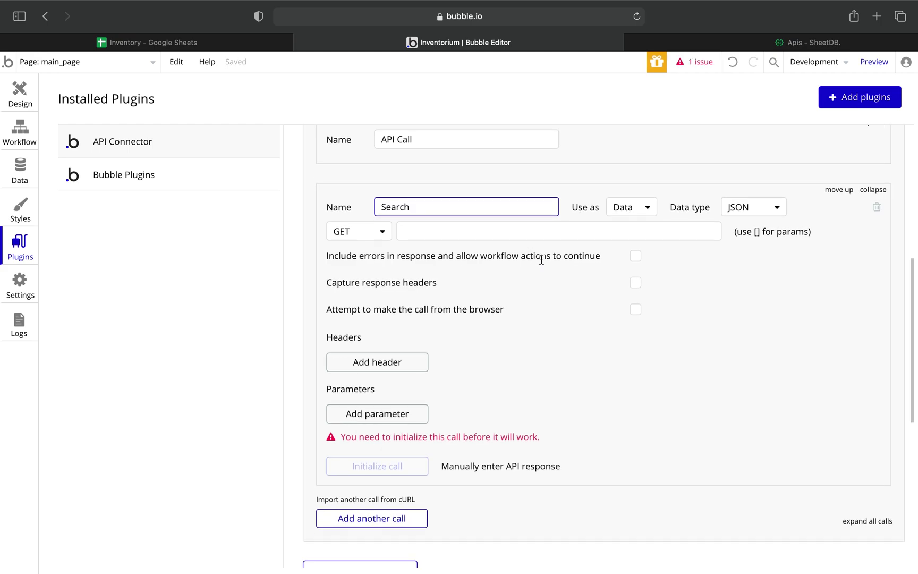
click(434, 232)
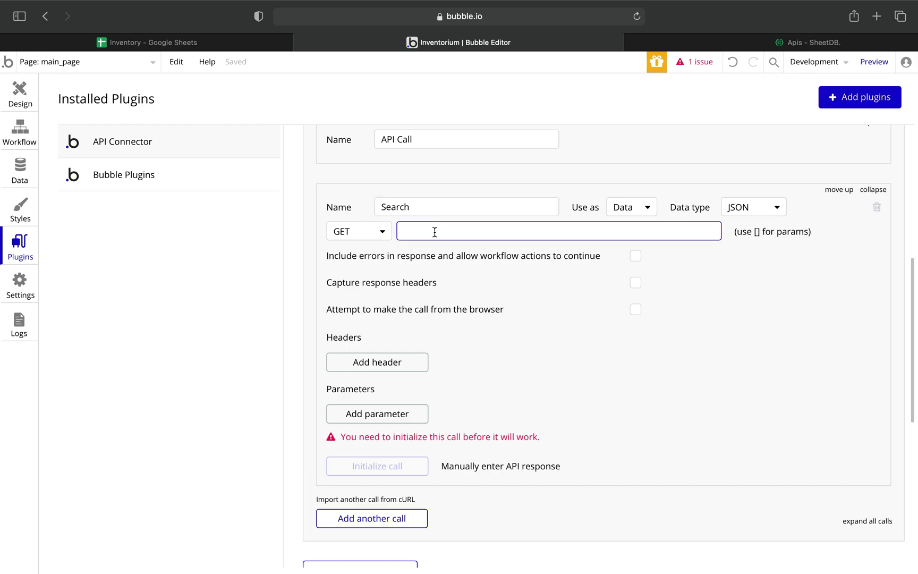
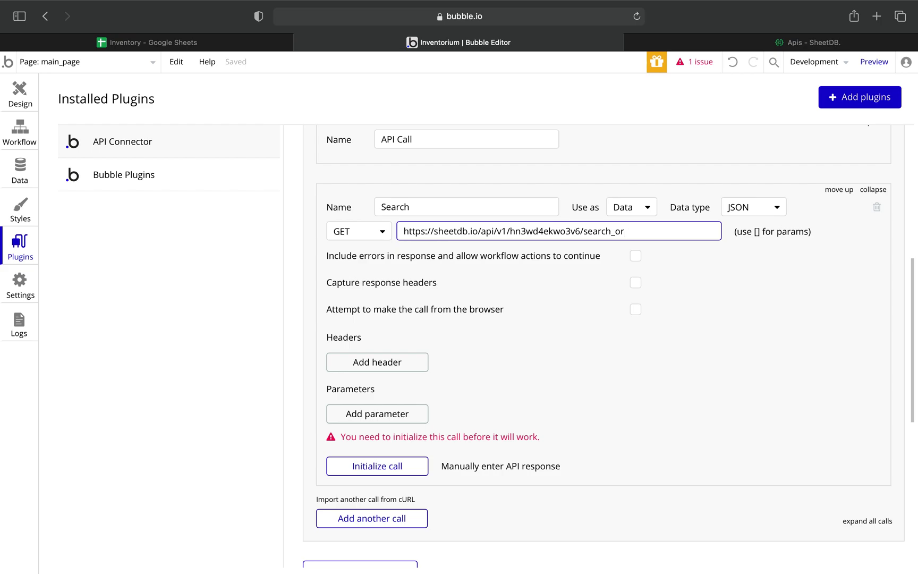
Extend the Search URL to ?Product=*[query]*&Producer=*[query]&Category=*[query]** for wildcard matching.
text(?Product=)
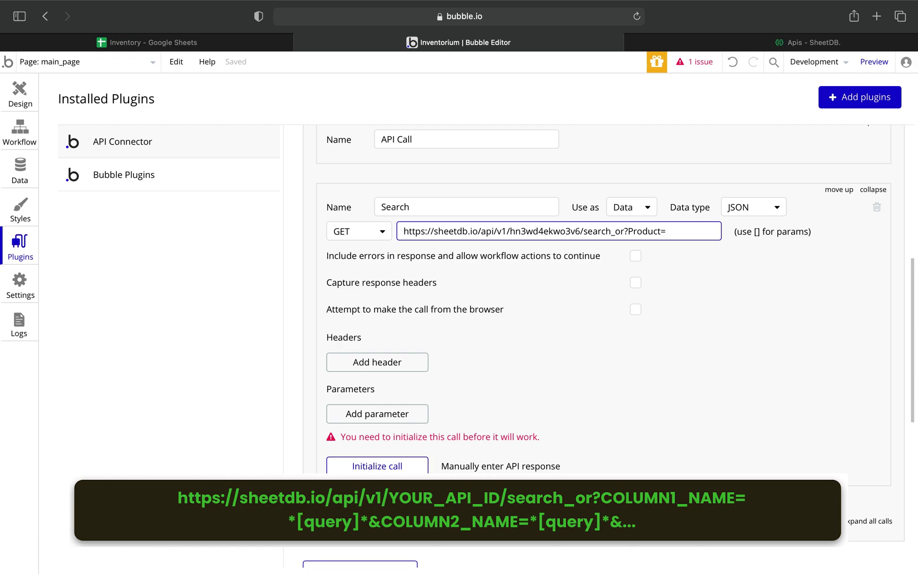
text(*)
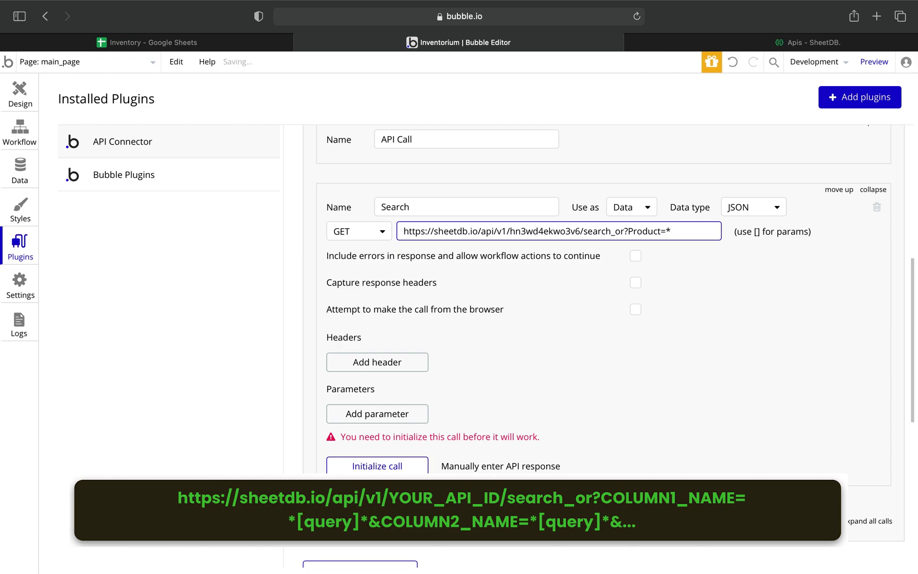
text([query)
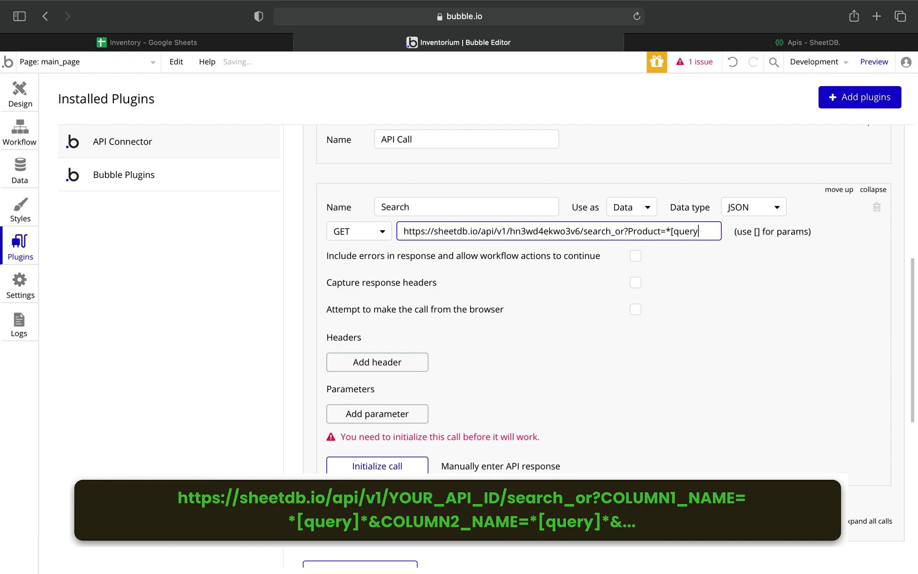
text(])
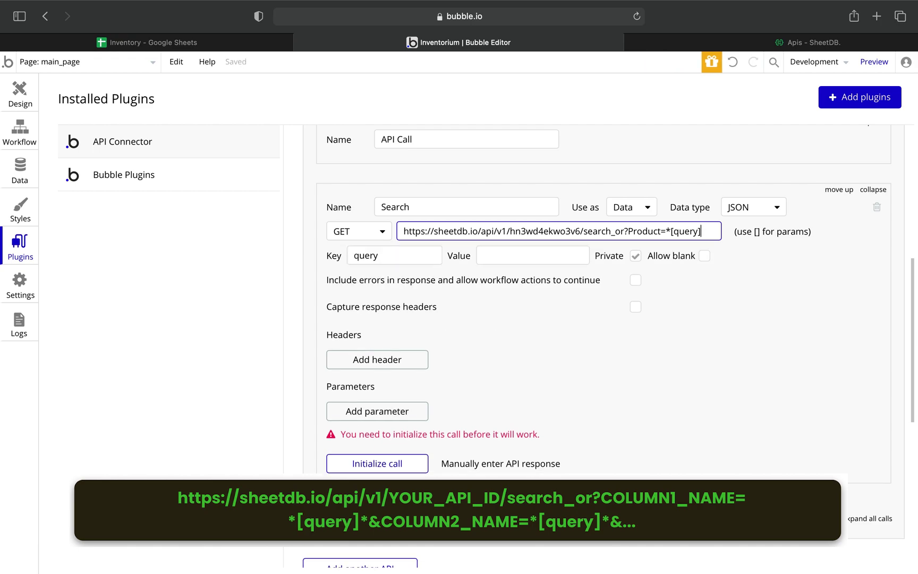
text(*&)
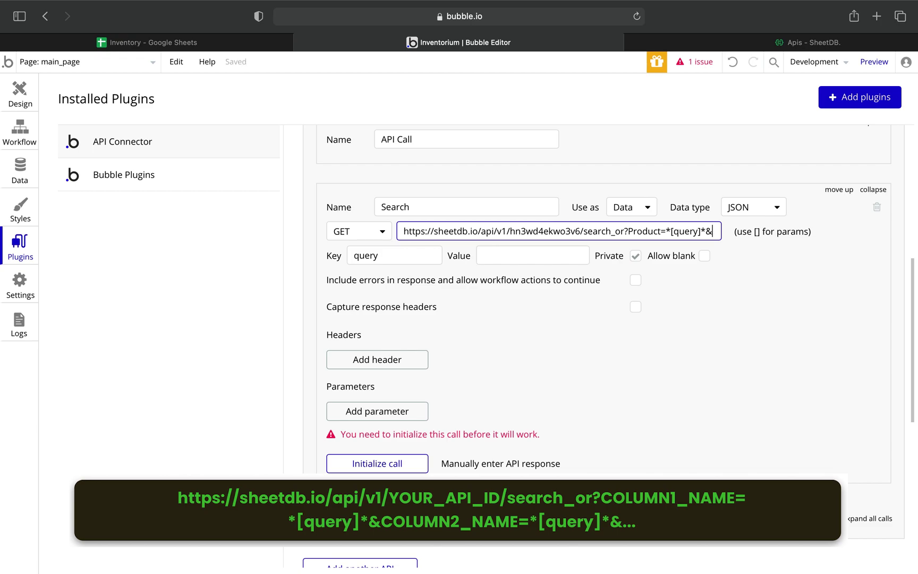
text(Produ)
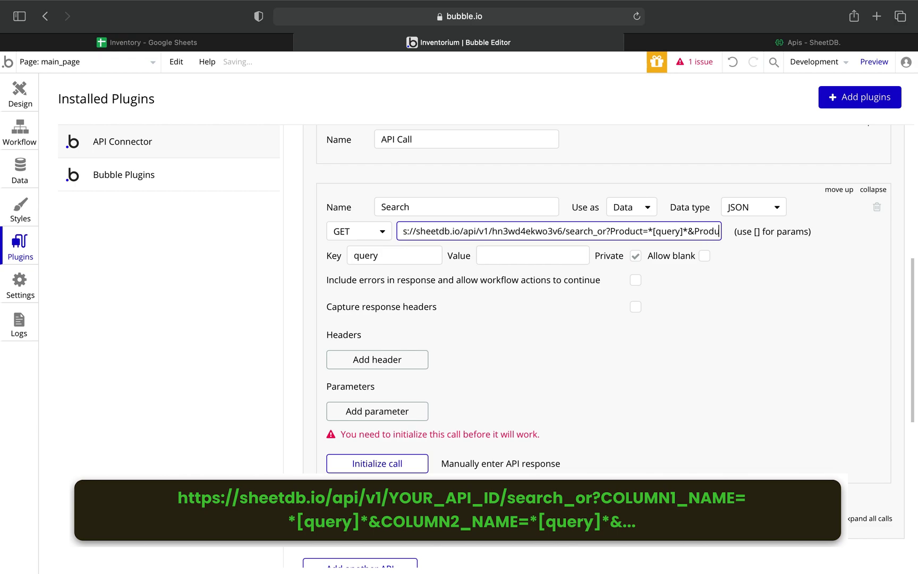
text(cer=)
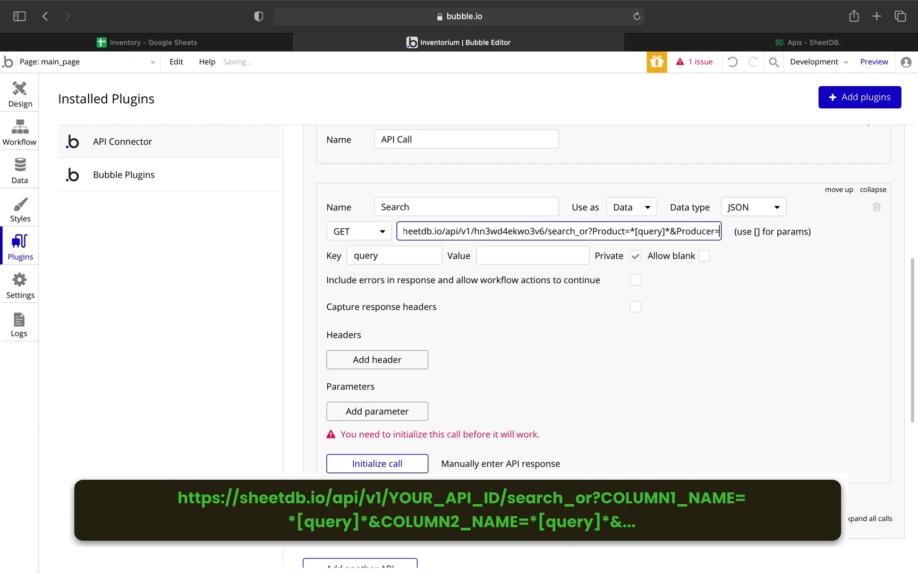
text(*)
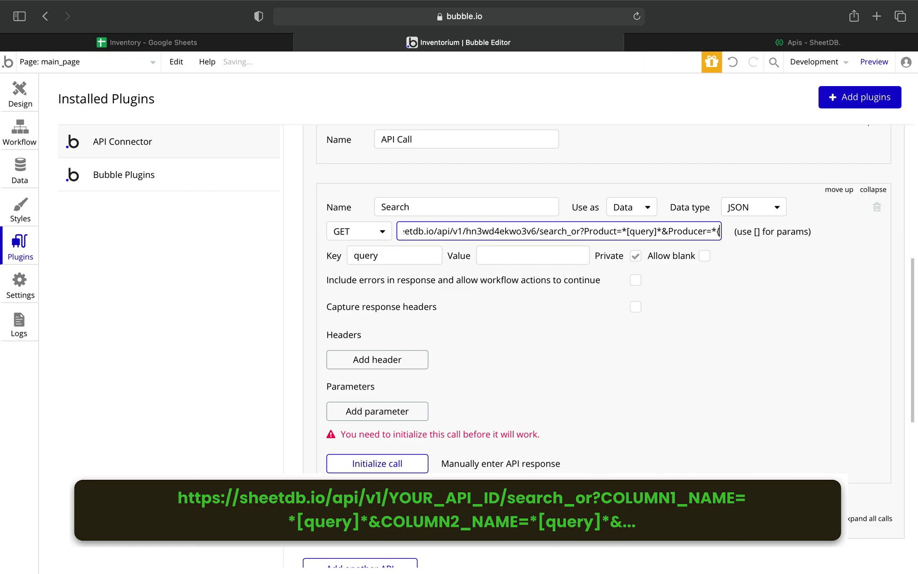
text([query)
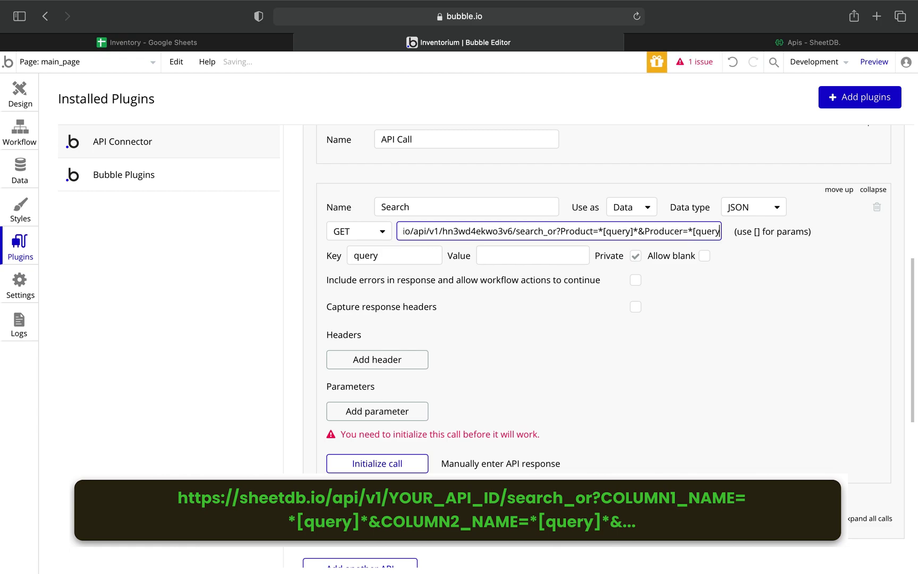
text(])
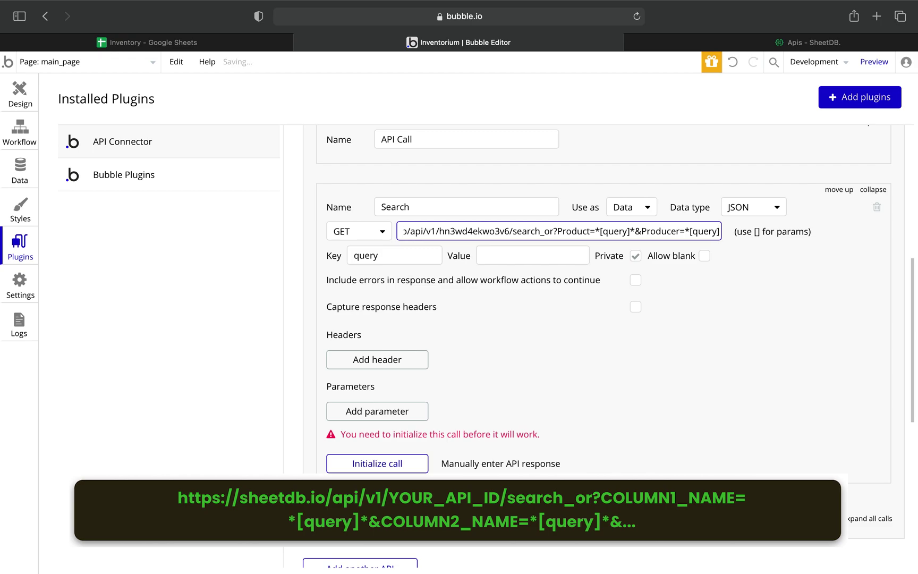
text(&)
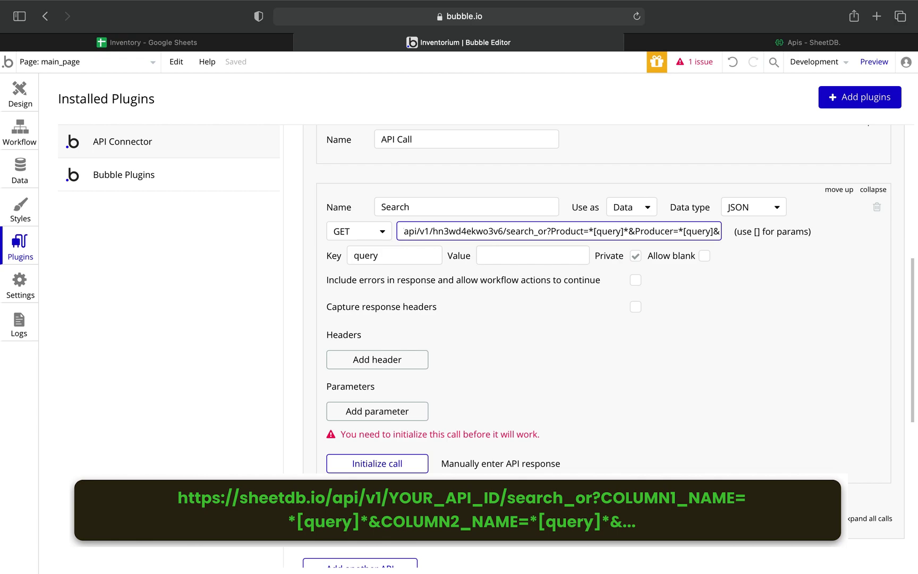
text(Category)
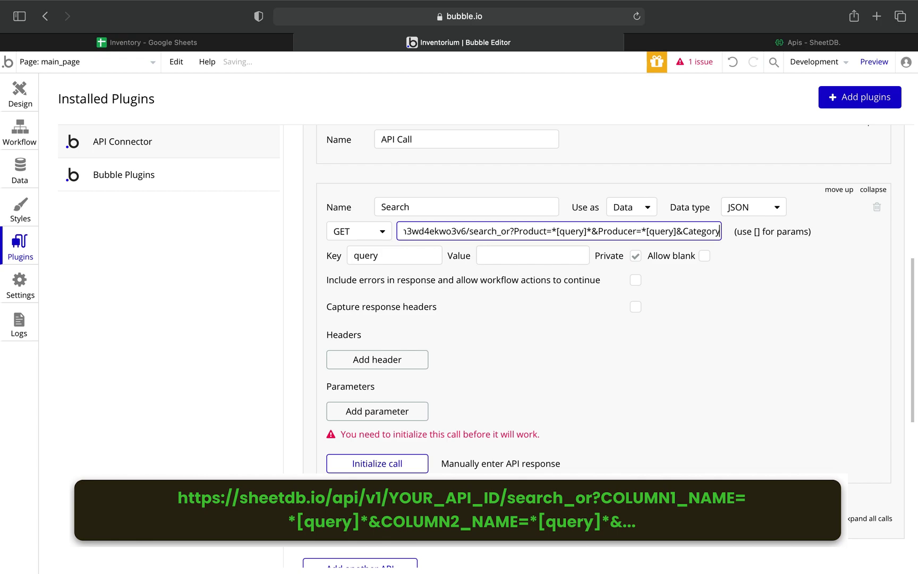
text(=*[)
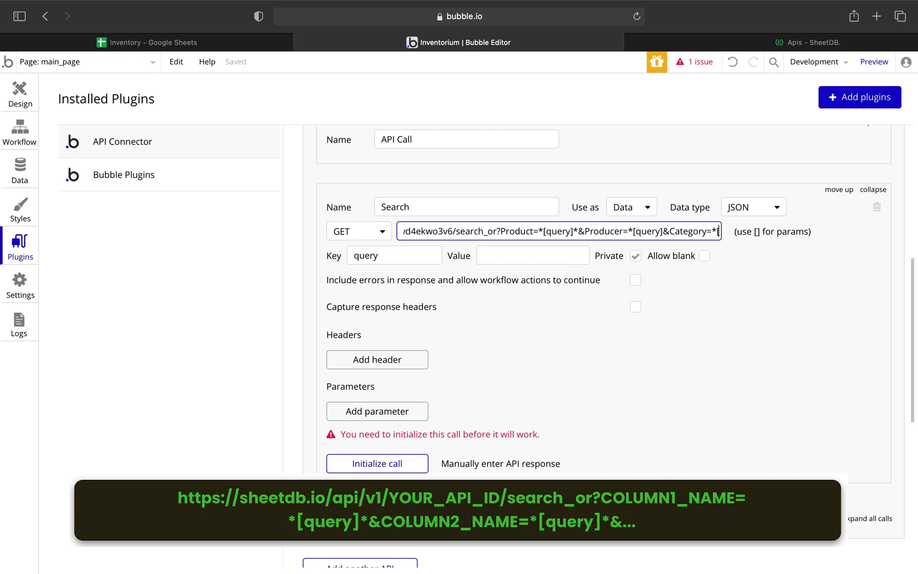
text(query)
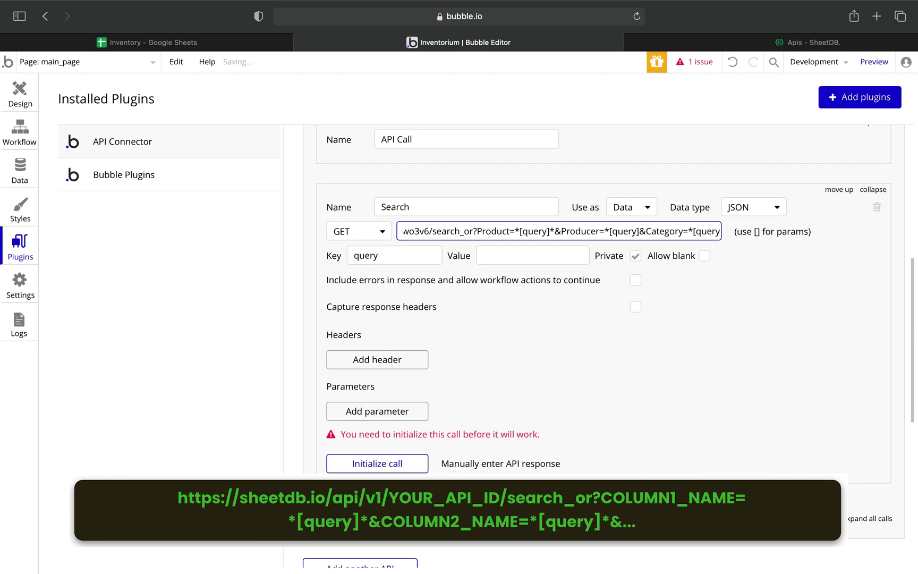
text(])
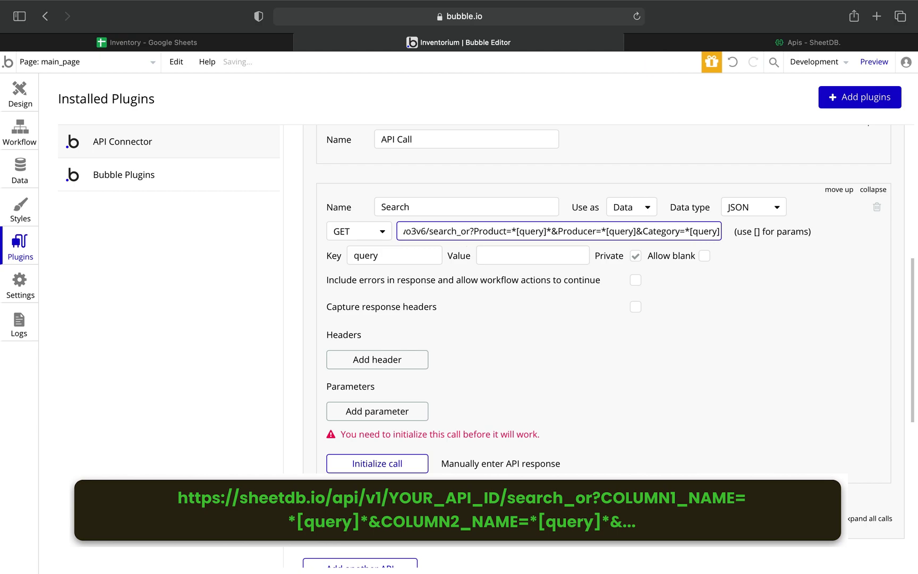
text(*)
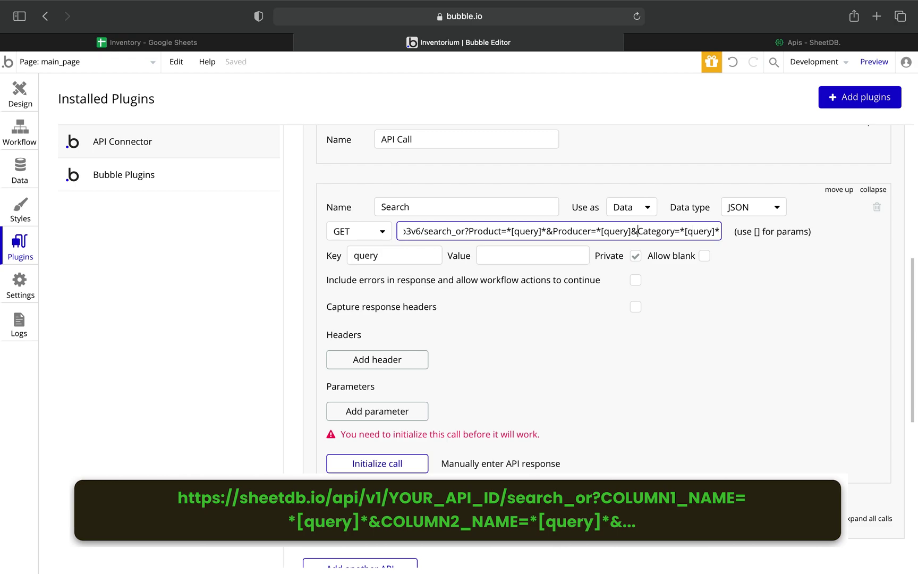
text(*)
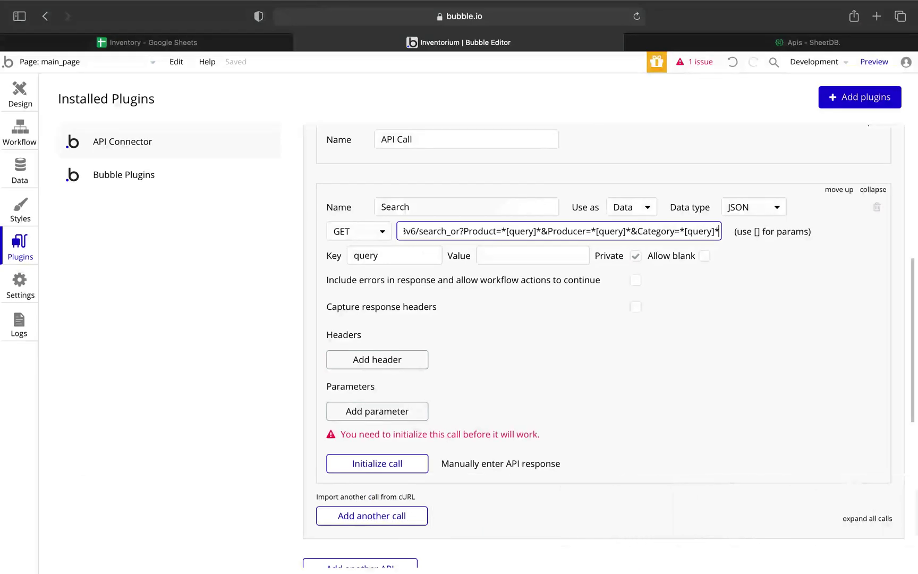
Close the Category term with a wildcard, and give query a non-private test value 1.
key(End)
text(*)
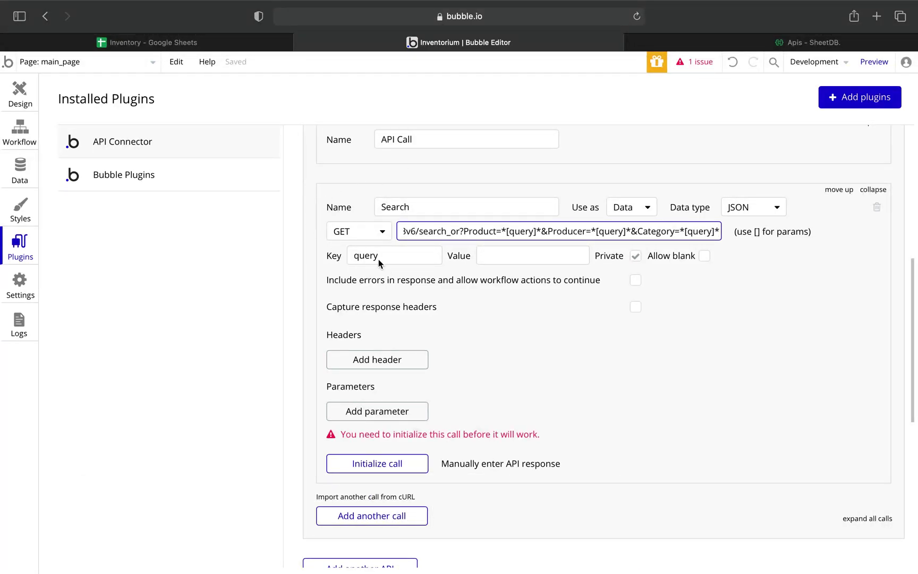
click(507, 256)
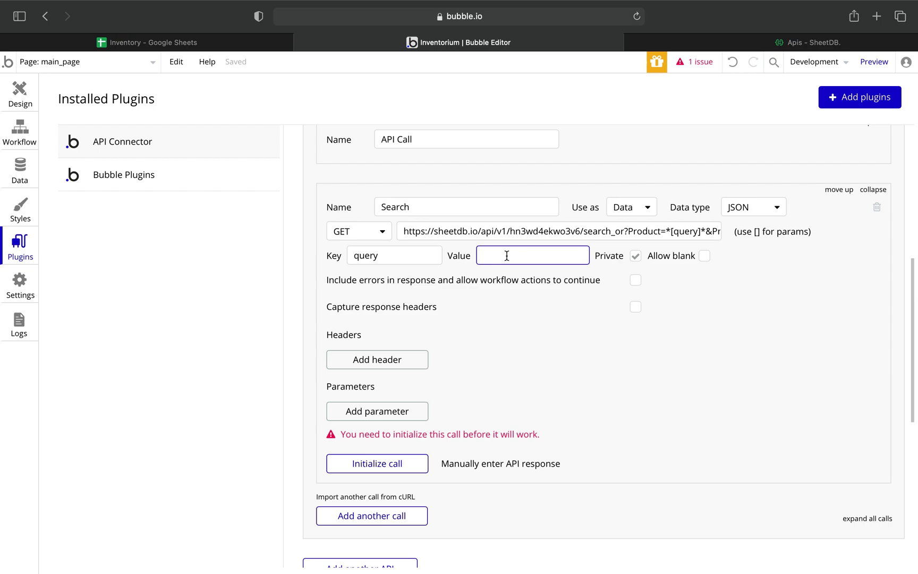
text(1)
click(635, 256)
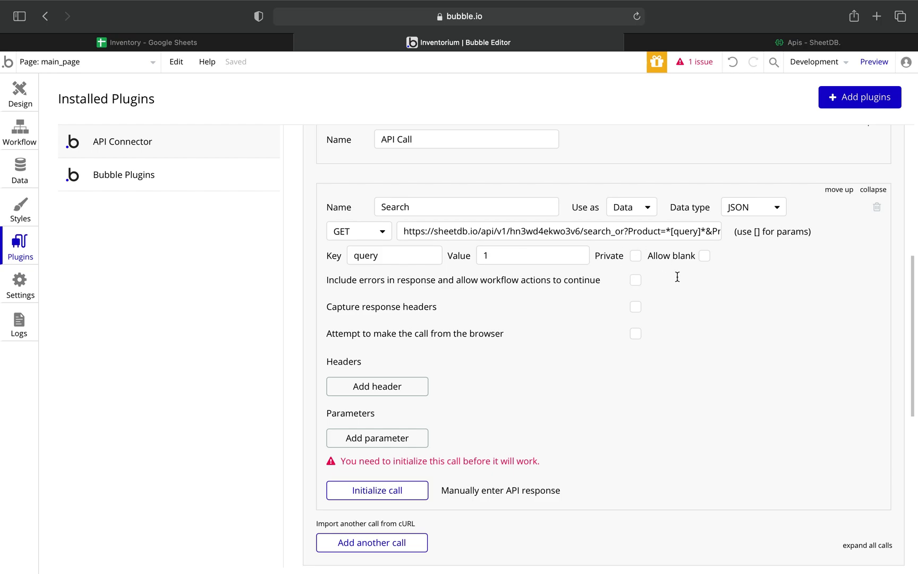
Initialize the Search call using the test value.
scroll(597, 293, down, 1)
scroll(597, 293, down, 2)
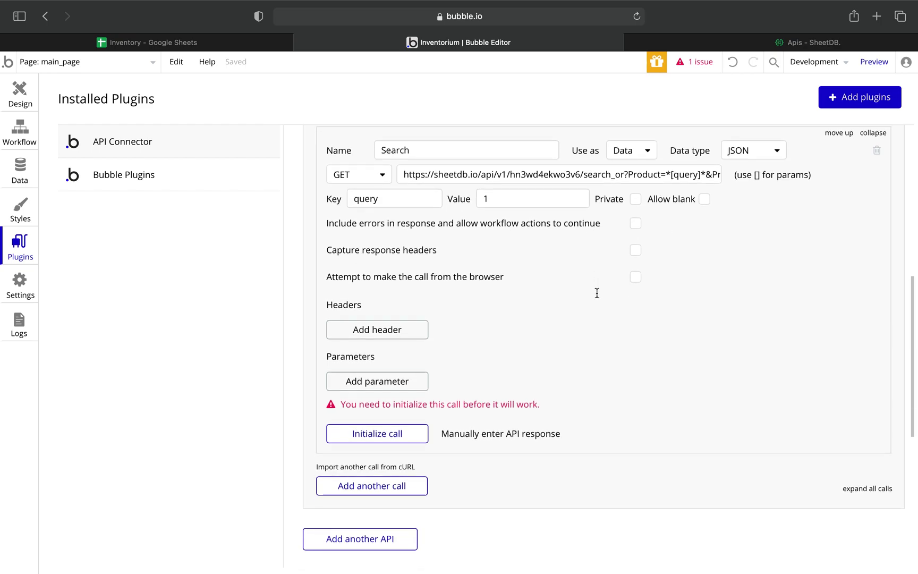
scroll(596, 293, down, 1)
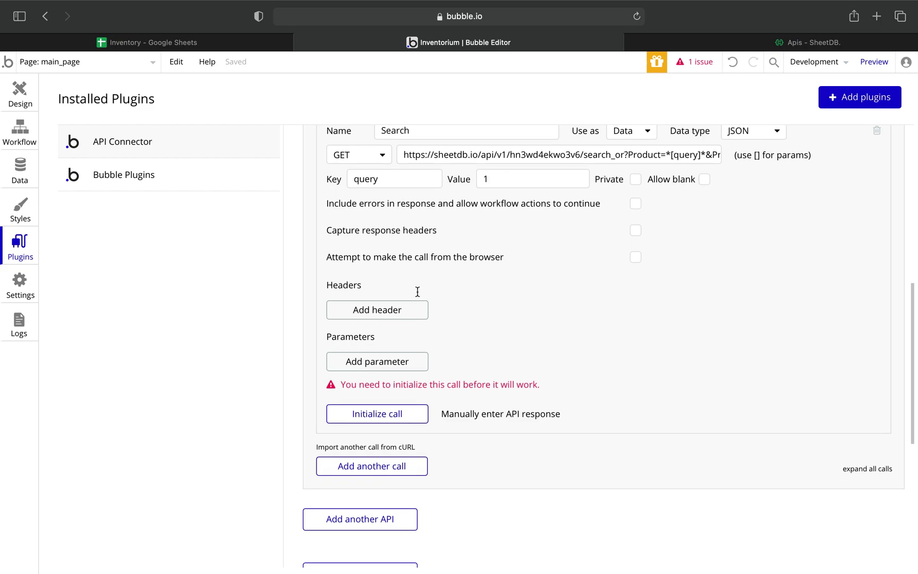
click(395, 418)
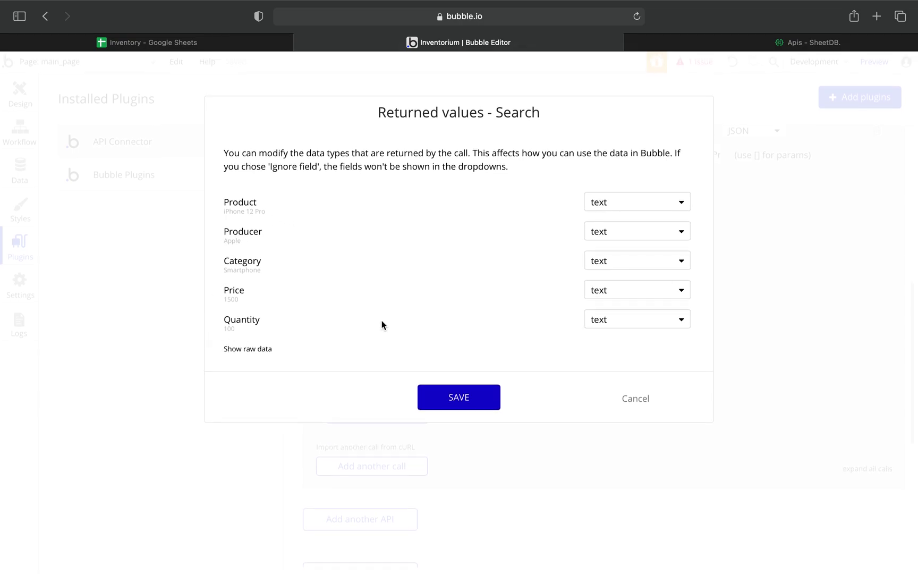
Set the returned Price and Quantity fields to number and save the returned values.
click(681, 293)
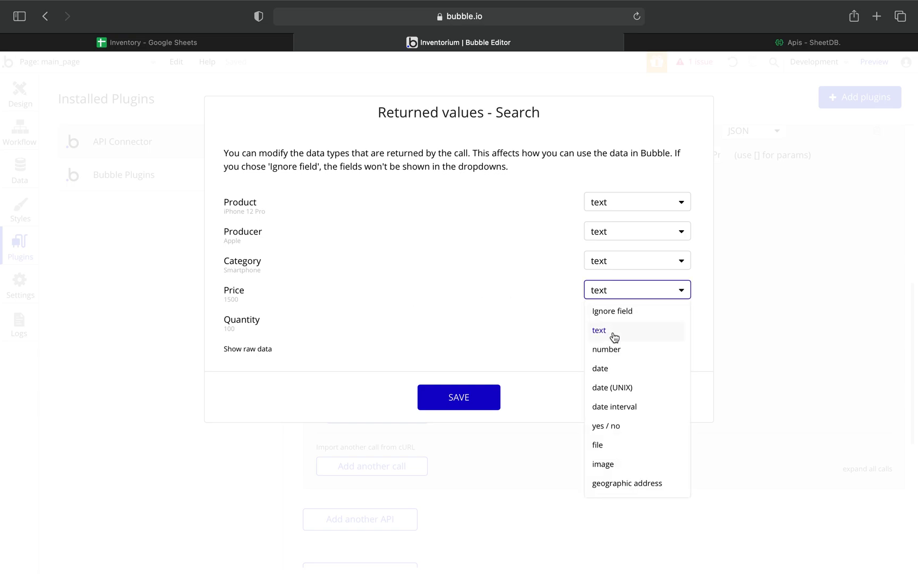
click(606, 350)
click(674, 319)
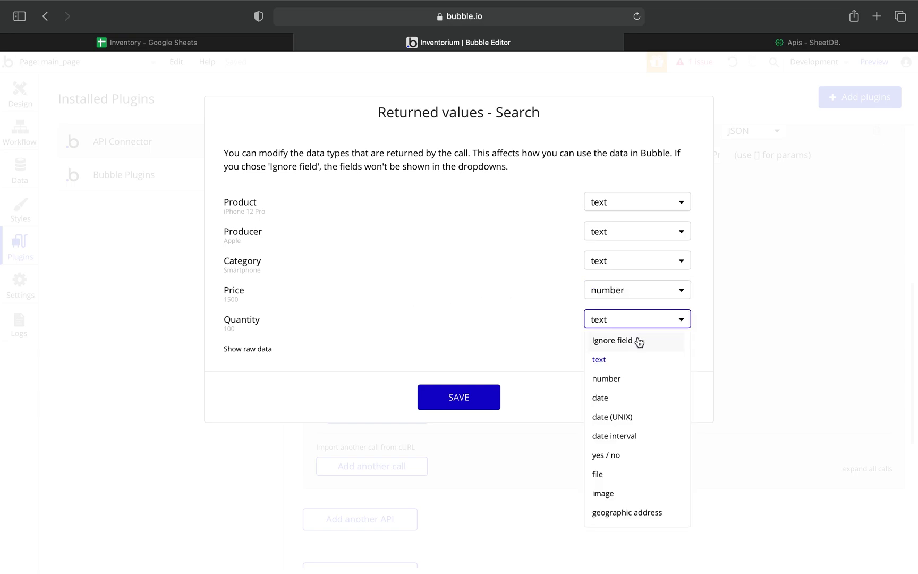
click(608, 378)
click(458, 396)
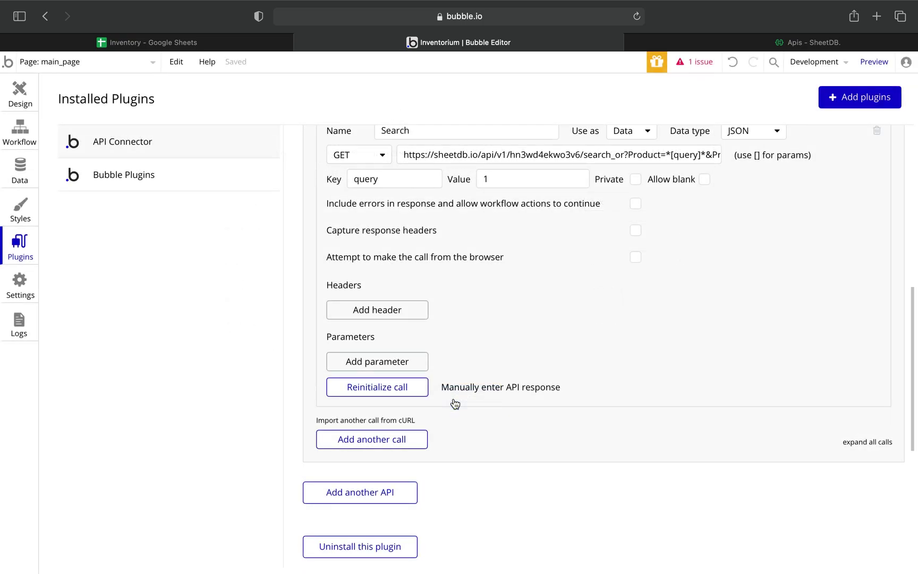
Clear the test value 1 from the query parameter.
click(493, 181)
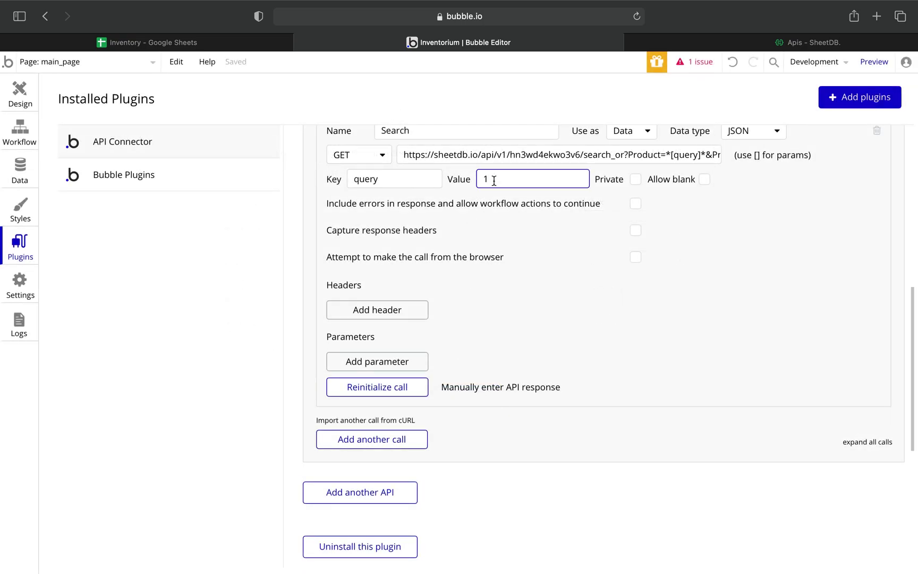
key(BackSpace)
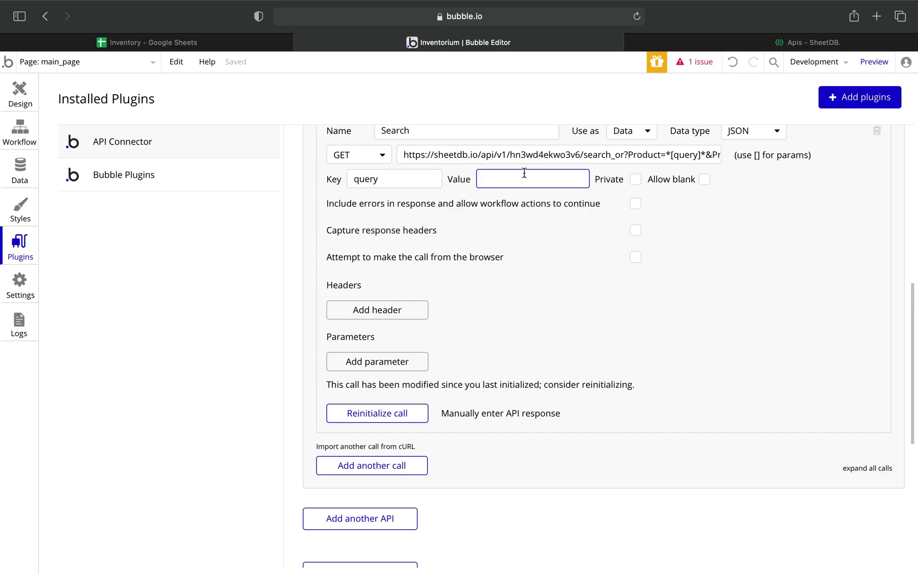
scroll(536, 180, up, 2)
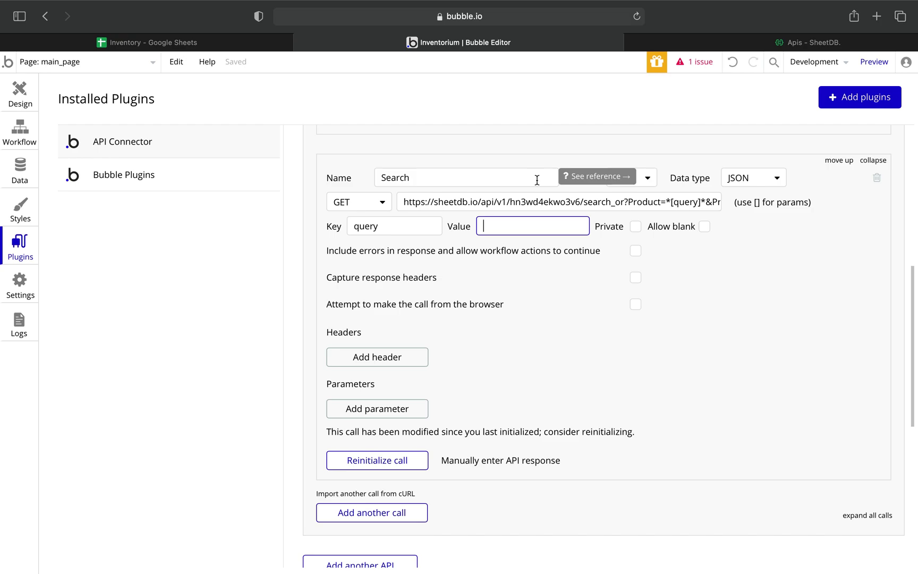
scroll(537, 180, down, 5)
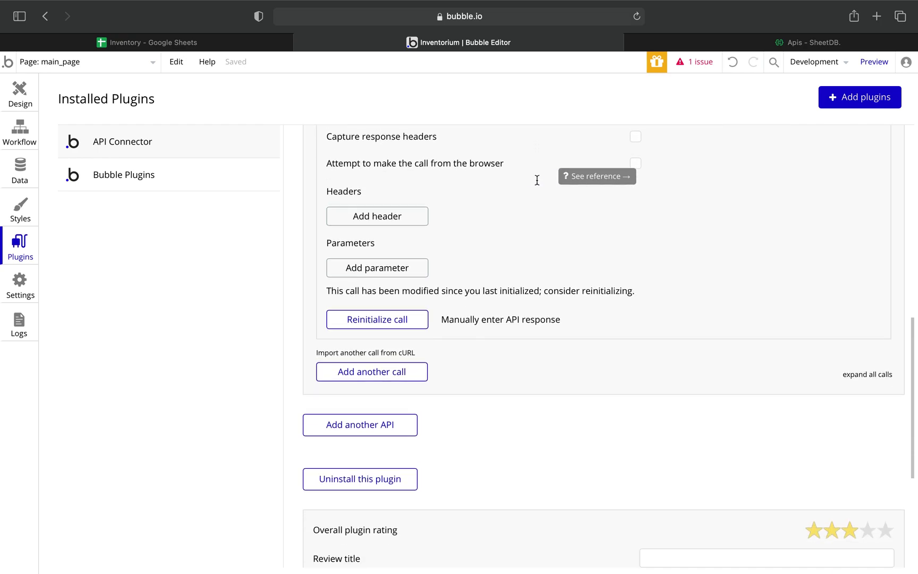
Add a second API call named Posting that uses the POST method.
click(386, 363)
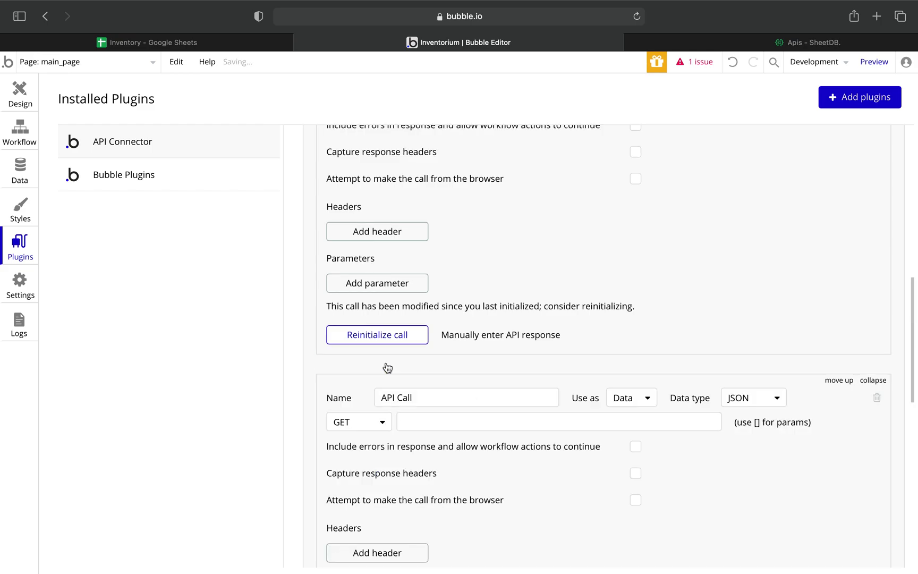
scroll(387, 367, down, 3)
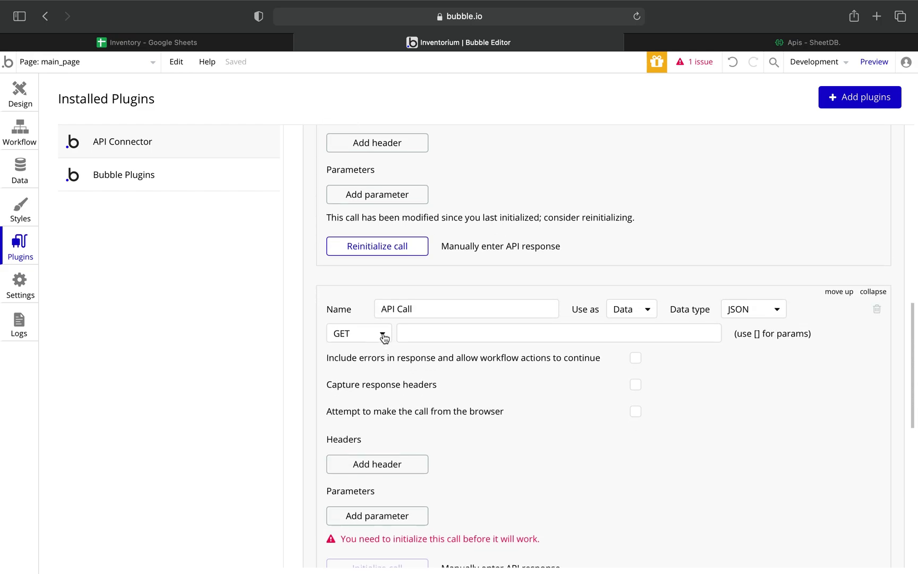
click(383, 334)
click(345, 374)
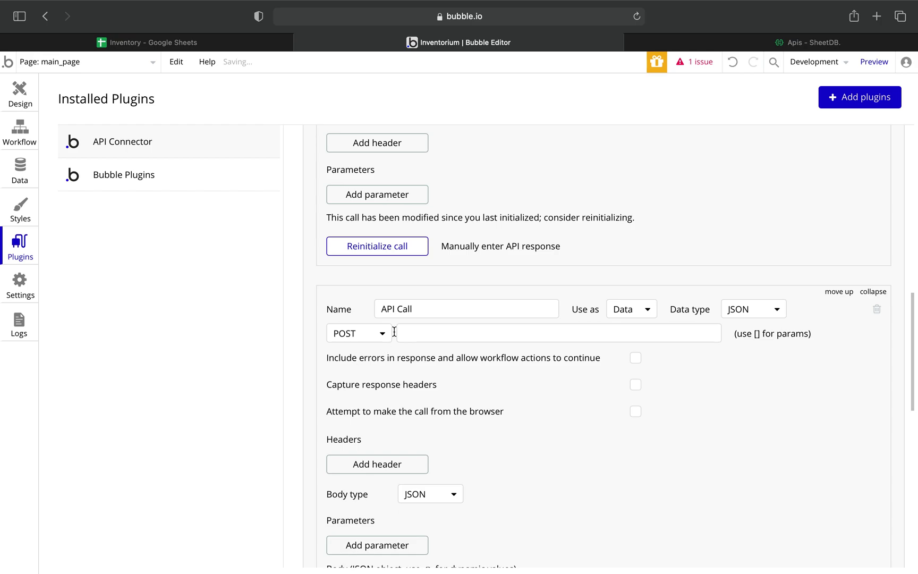
drag(428, 305, 357, 308)
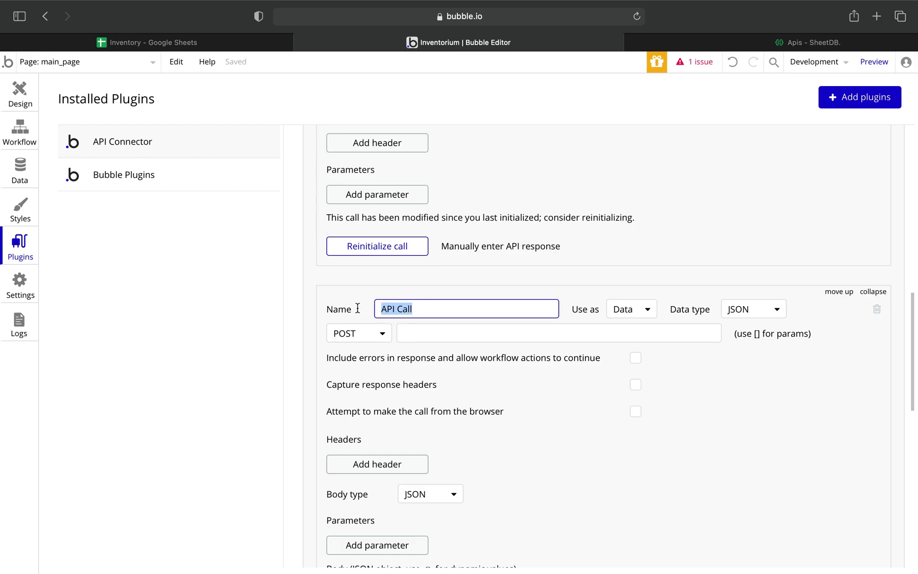
text(Posti)
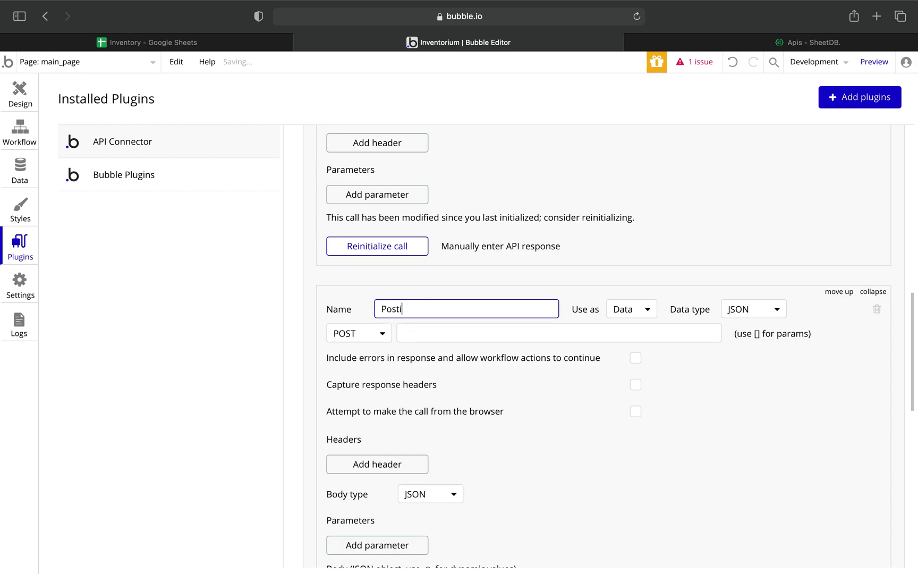
text(ng)
Use Posting as an Action, paste the SheetDB API URL, and send the body as Form-data.
click(648, 309)
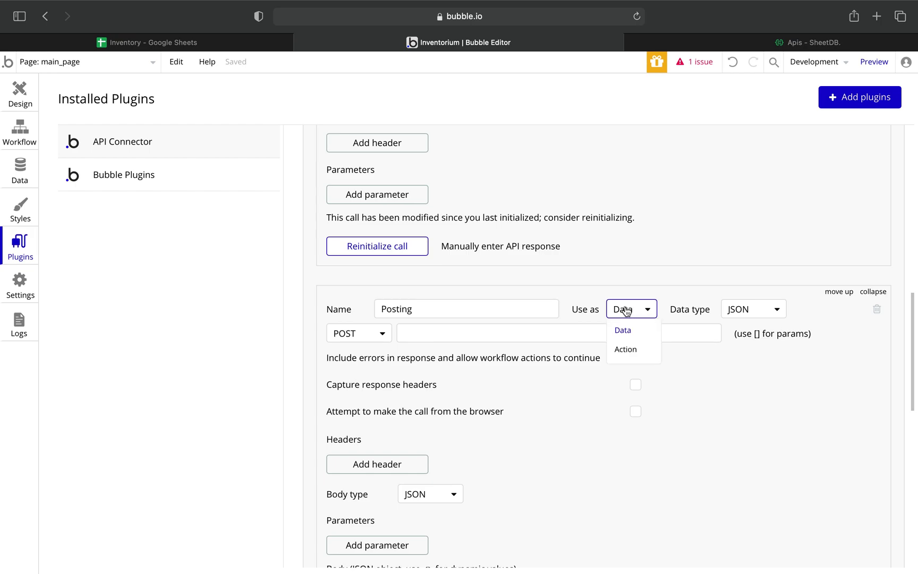
click(628, 349)
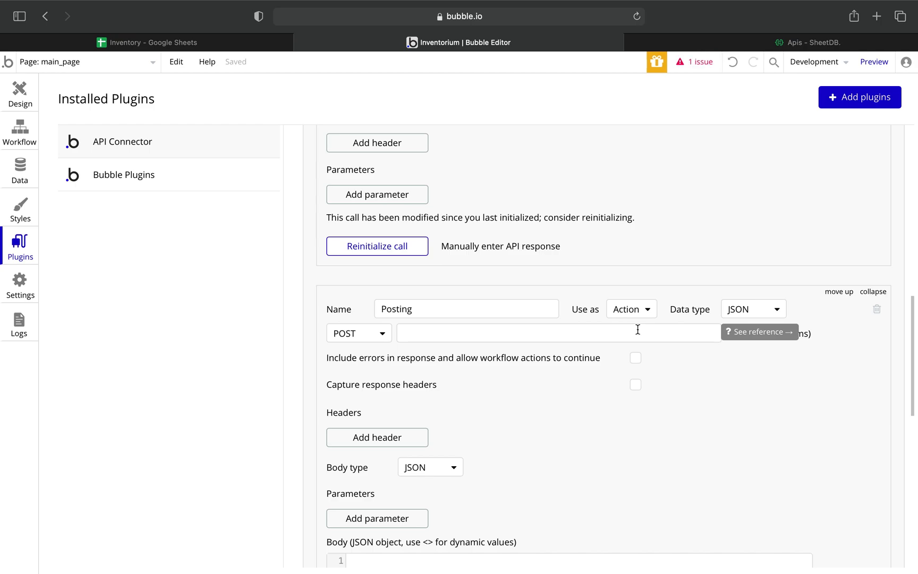
click(479, 332)
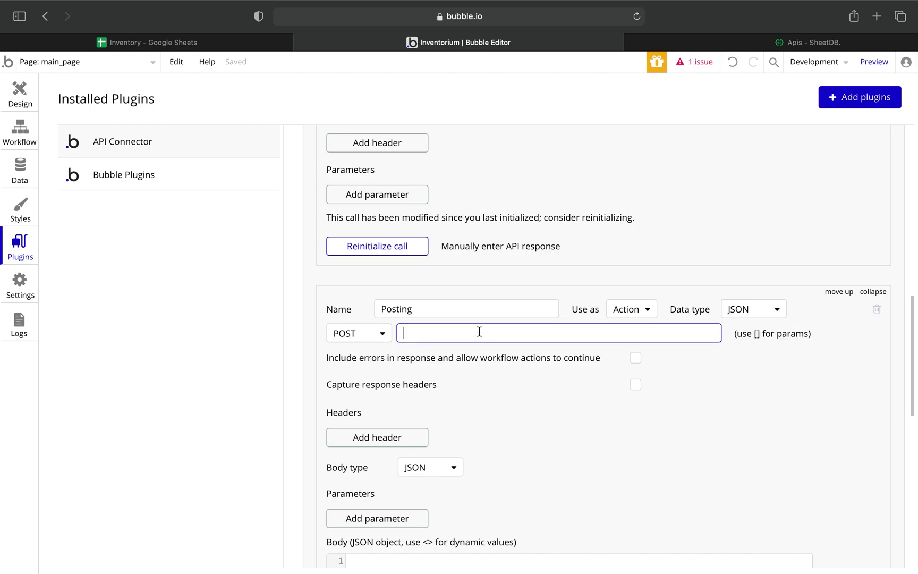
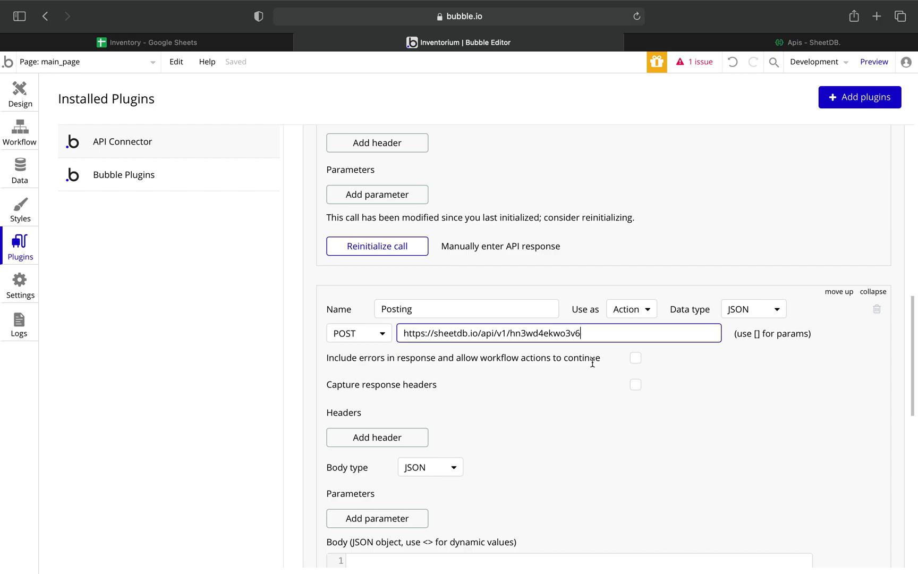
scroll(560, 369, down, 2)
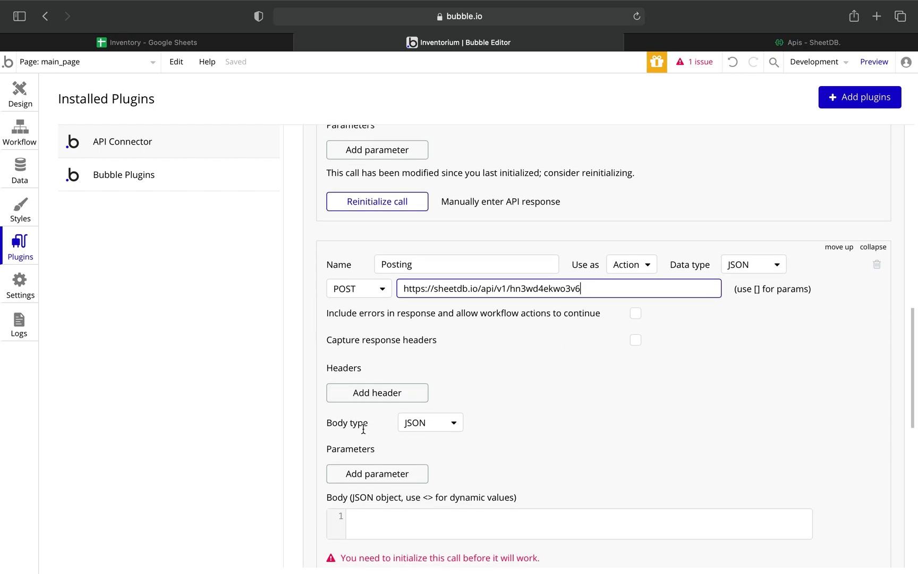
click(455, 427)
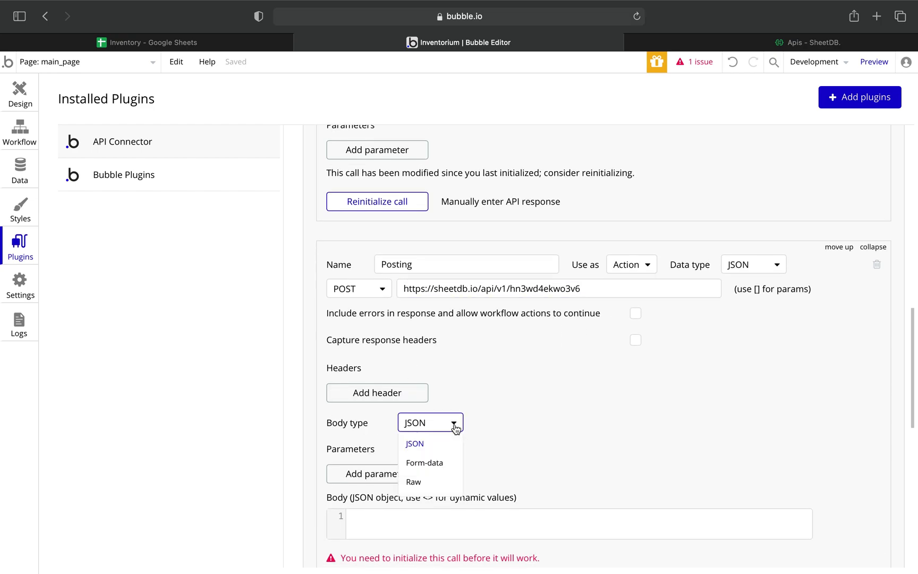
click(432, 462)
scroll(553, 418, down, 1)
scroll(554, 416, down, 4)
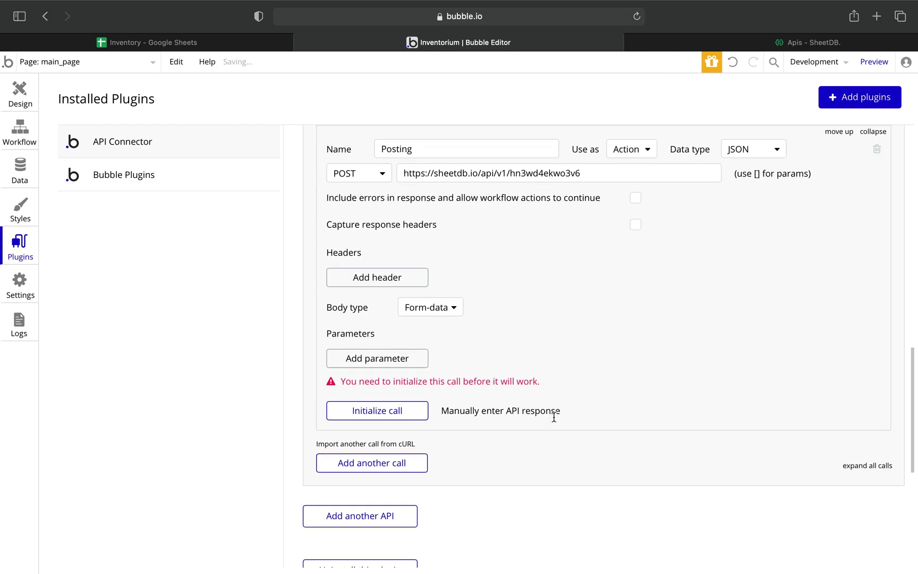
Add a non-private first parameter to Posting, checking the Inventory sheet's column names.
click(397, 334)
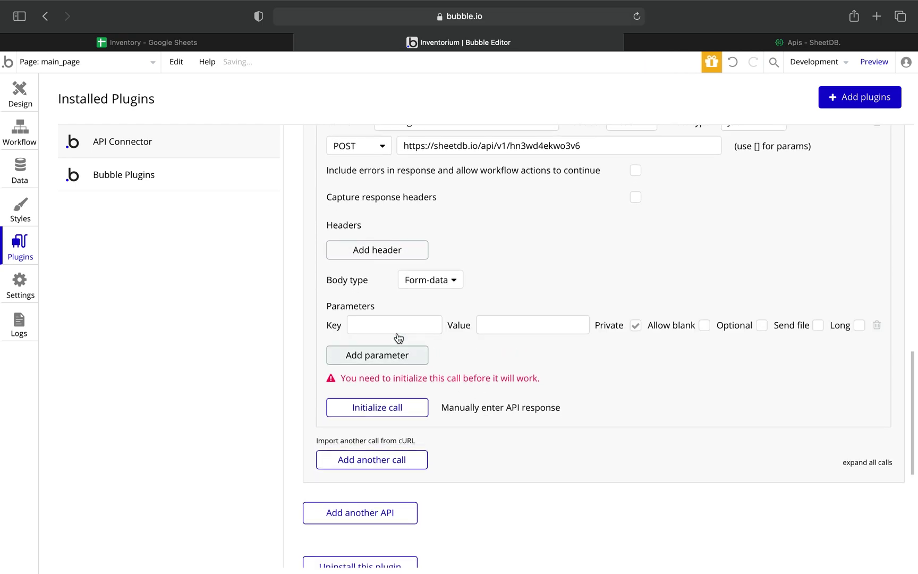
scroll(488, 272, down, 3)
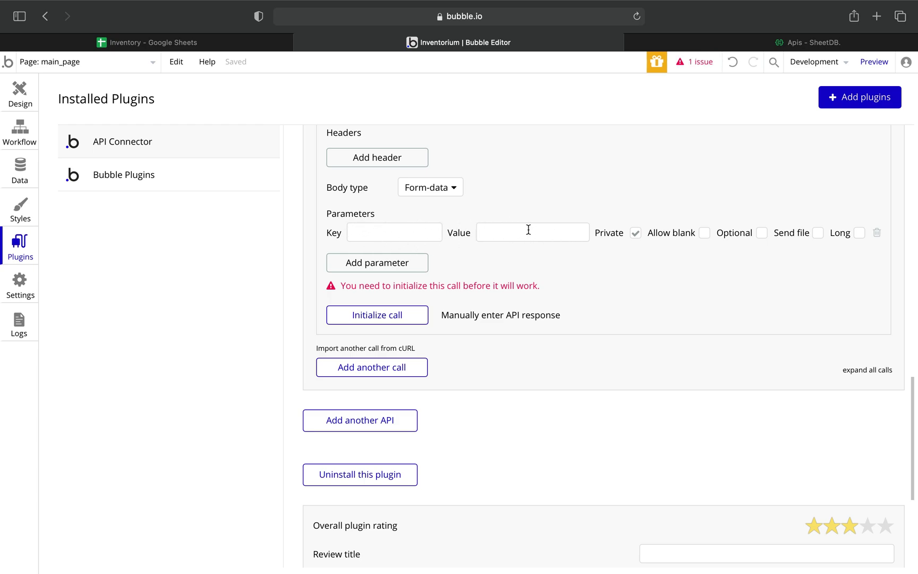
click(636, 234)
click(417, 229)
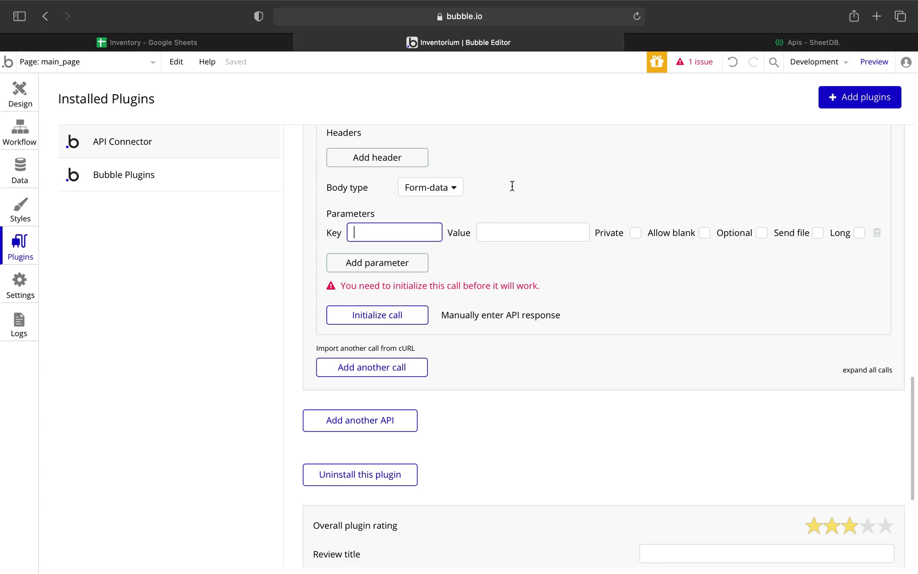
click(210, 40)
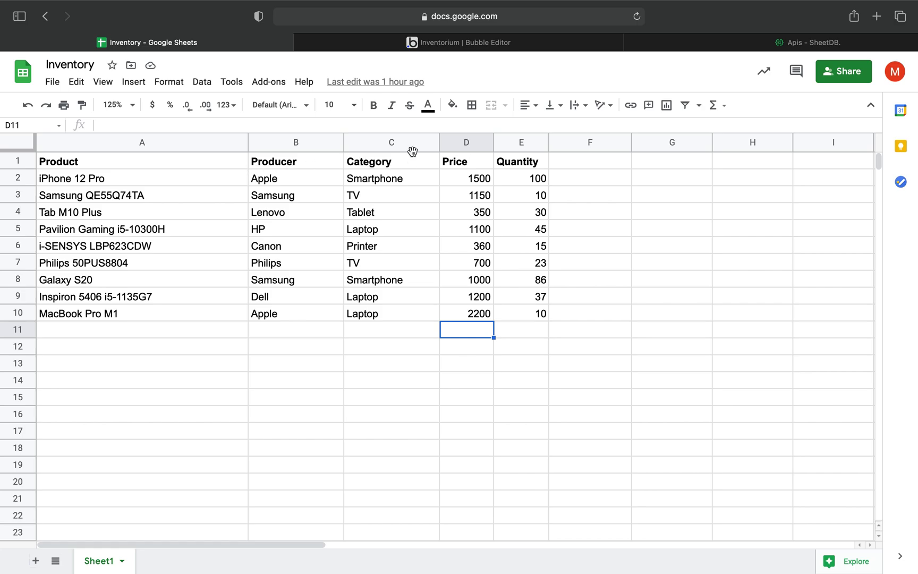
click(469, 46)
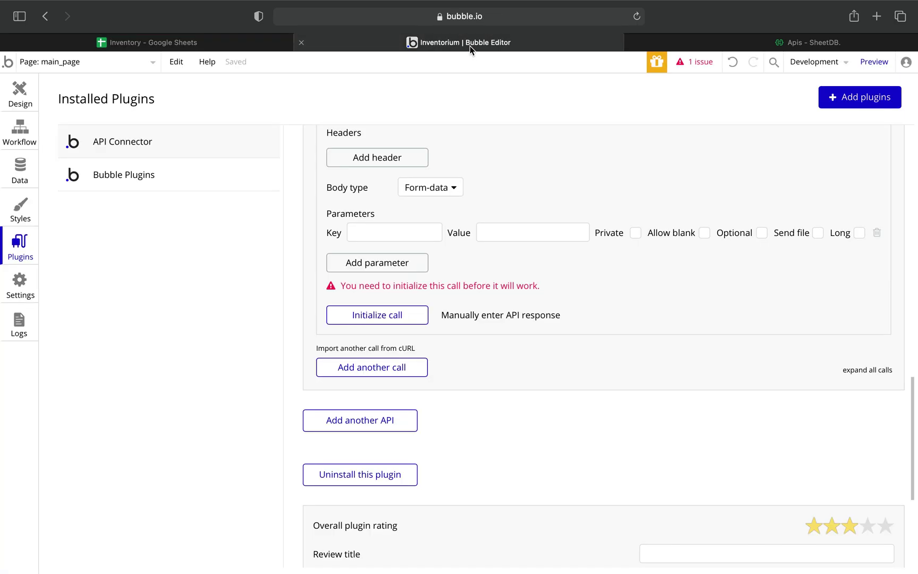
Enter the Product parameter with value 1 and add a Producer parameter row.
click(399, 226)
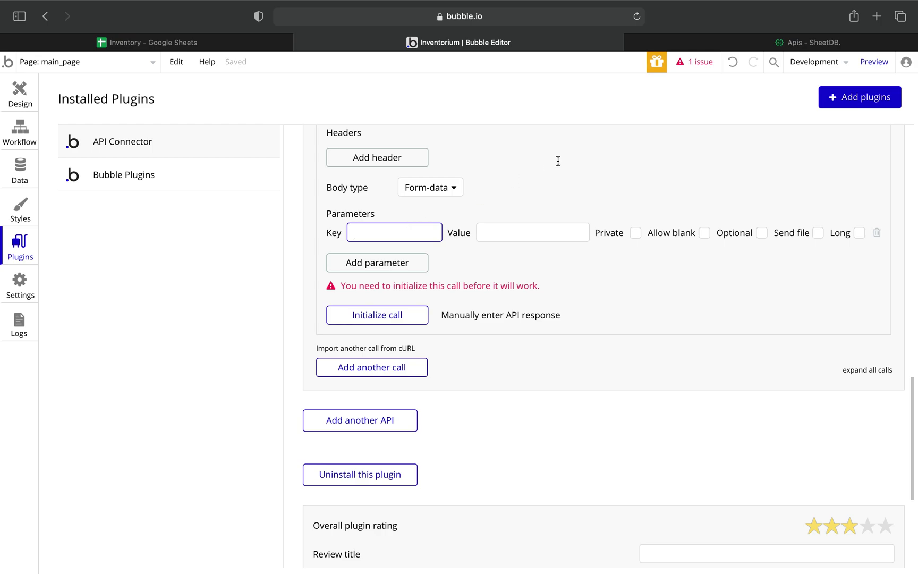
text(Product)
key(Tab)
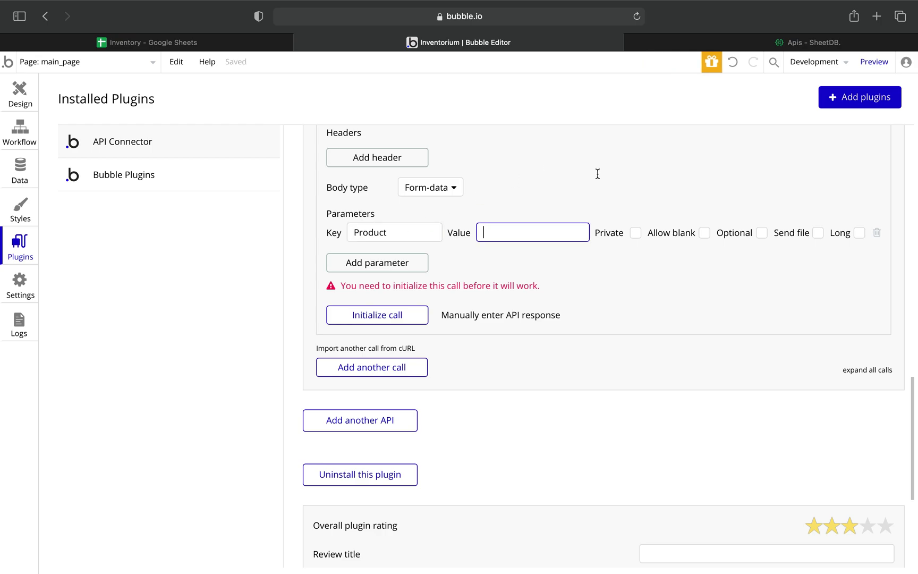
text(1)
click(352, 263)
click(357, 257)
text(Produ)
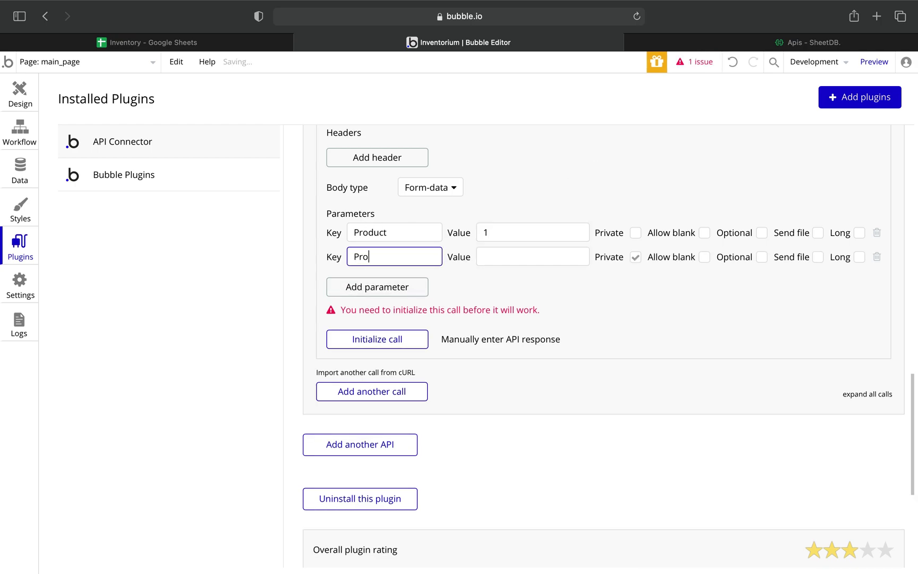
text(cer)
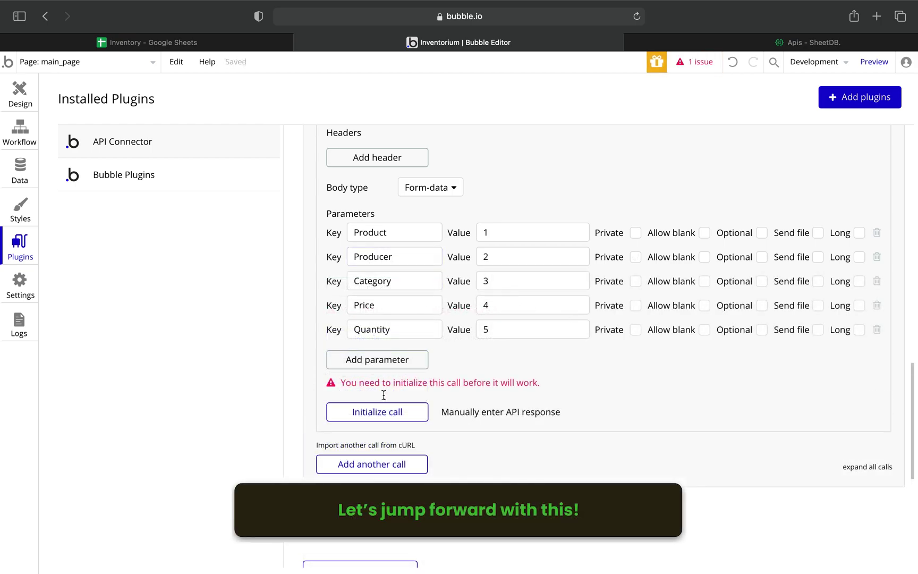
Initialize the Posting call, save its returned values, and view the Inventory sheet.
click(381, 418)
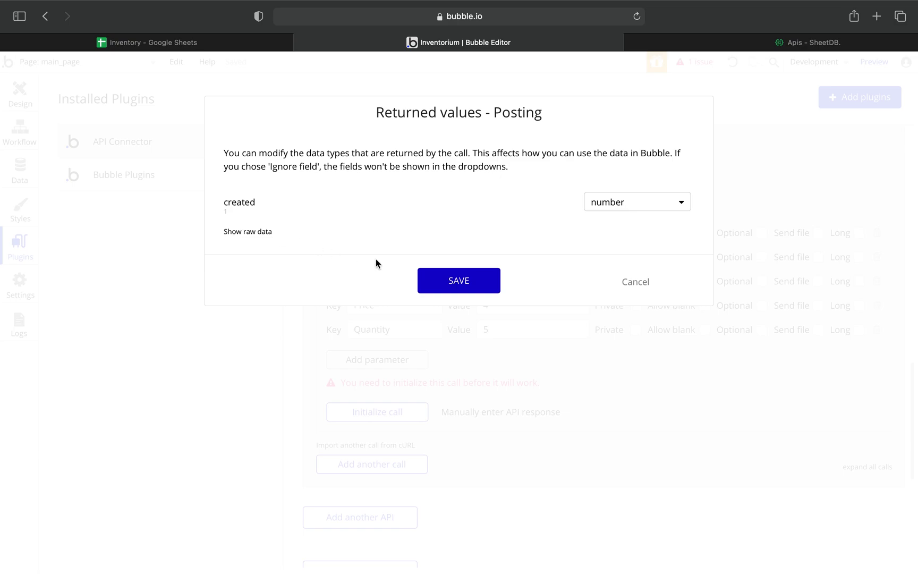
click(459, 281)
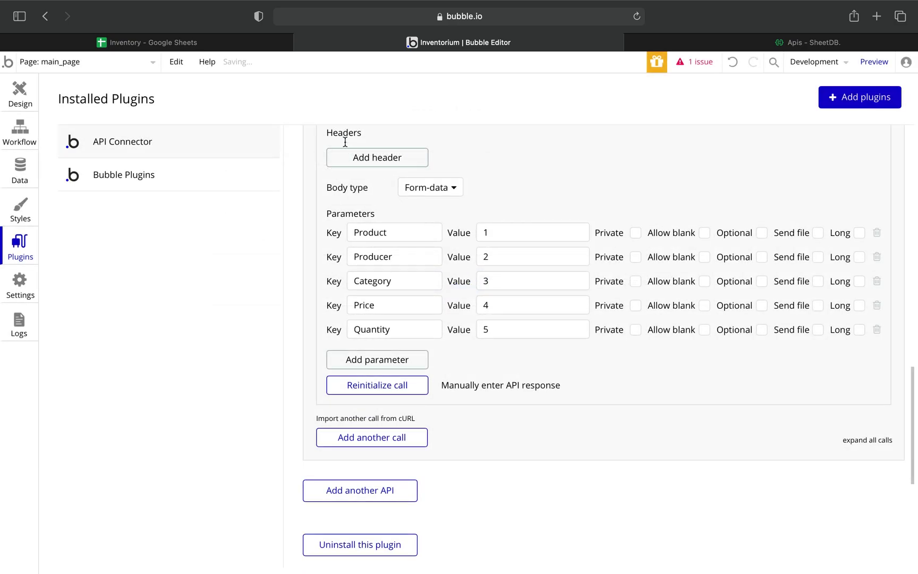
click(197, 43)
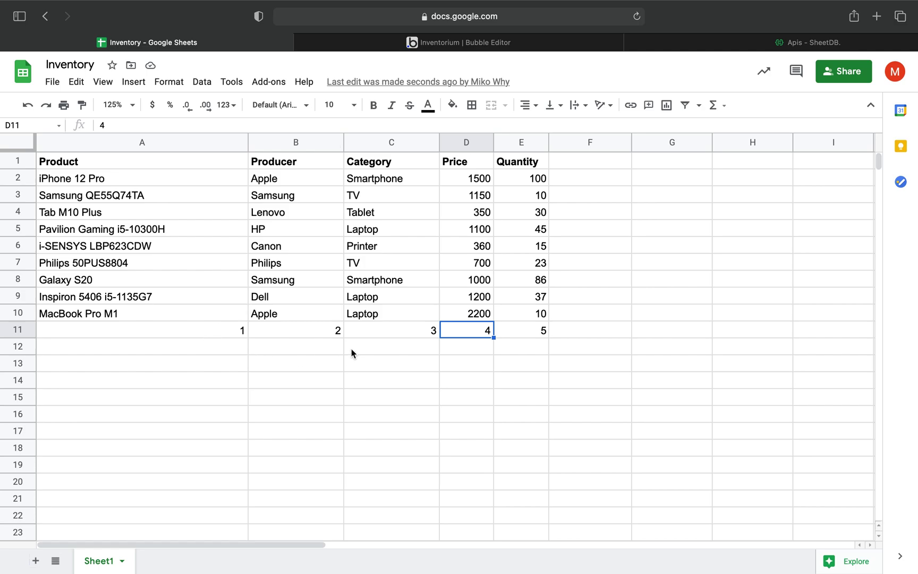
Select row 11 (A11:E11) to confirm the values 1 to 5, then go back to Bubble.
drag(210, 336, 532, 335)
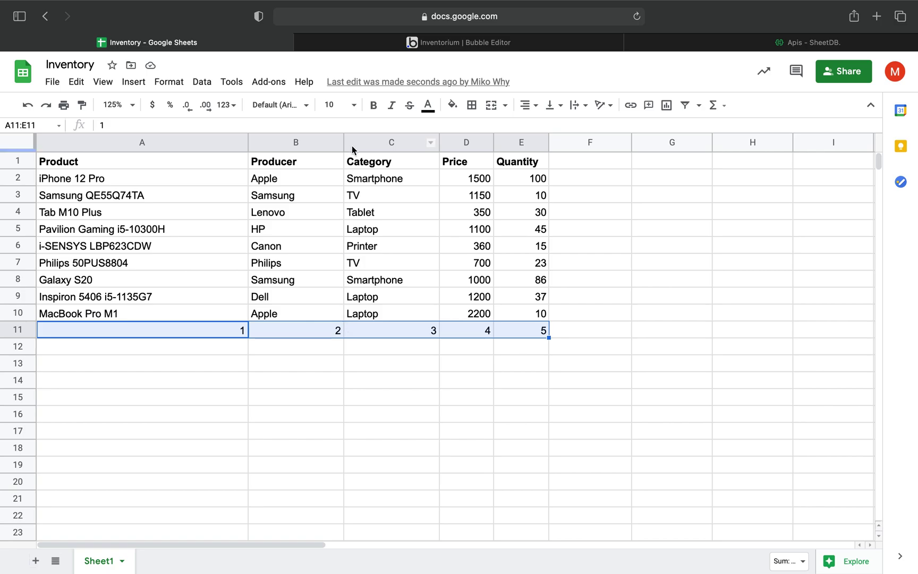
click(376, 43)
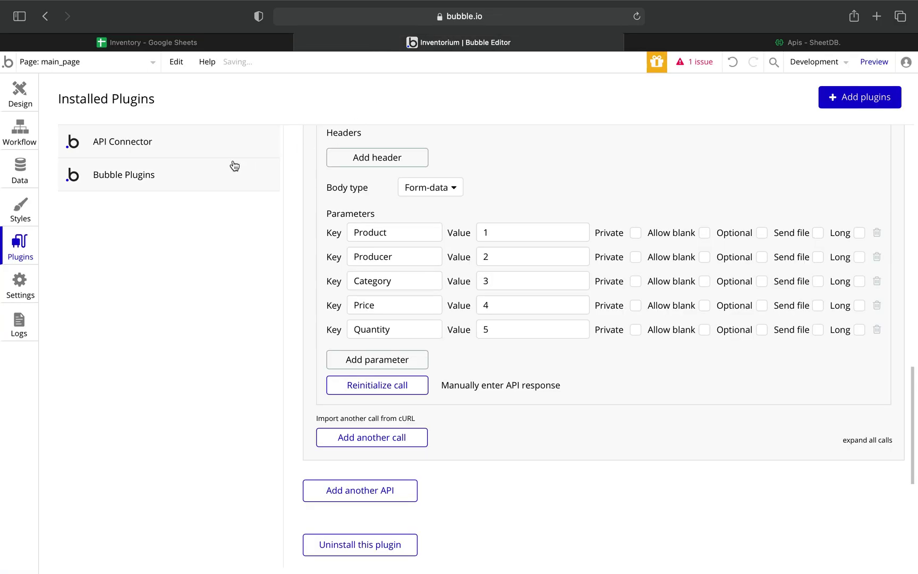
Draw an input under the Inventory title with placeholder 'Search for an item...'.
click(22, 95)
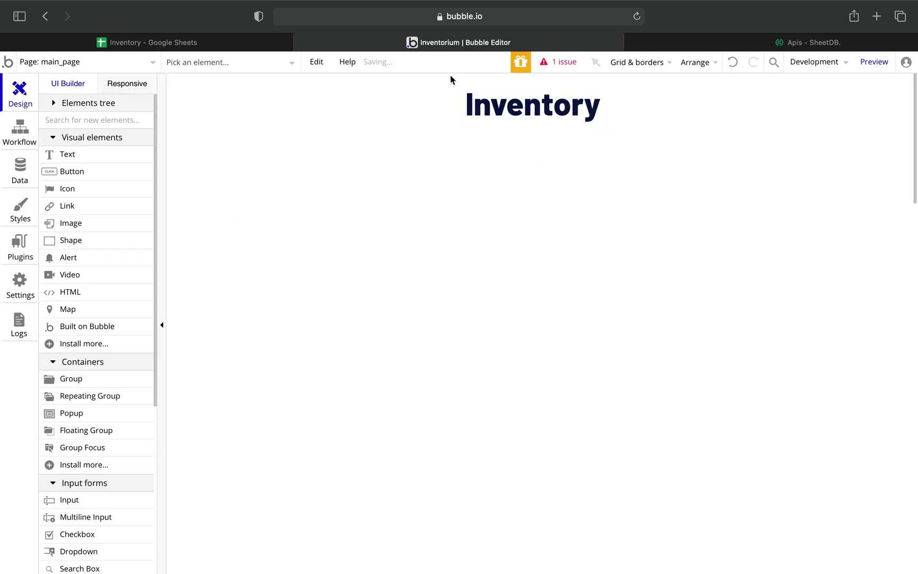
click(72, 502)
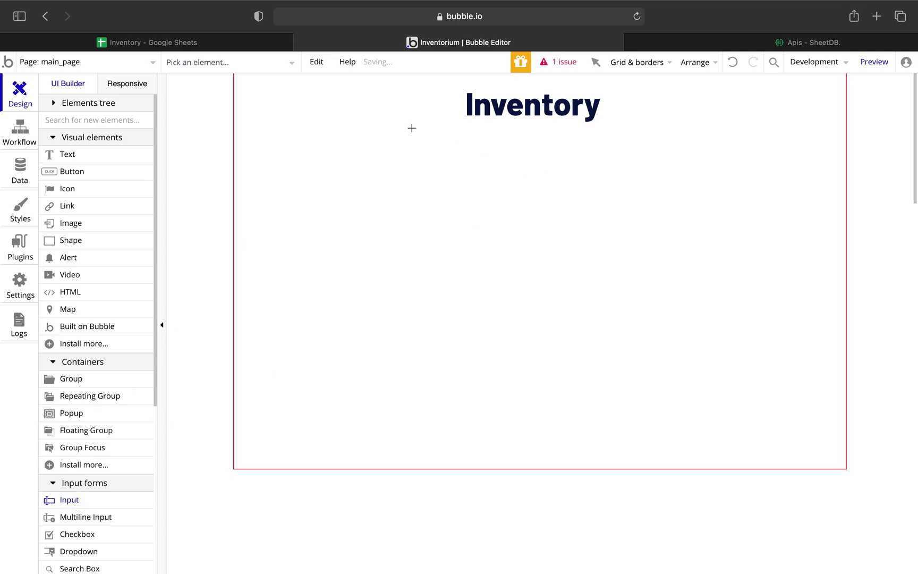
drag(412, 128, 664, 168)
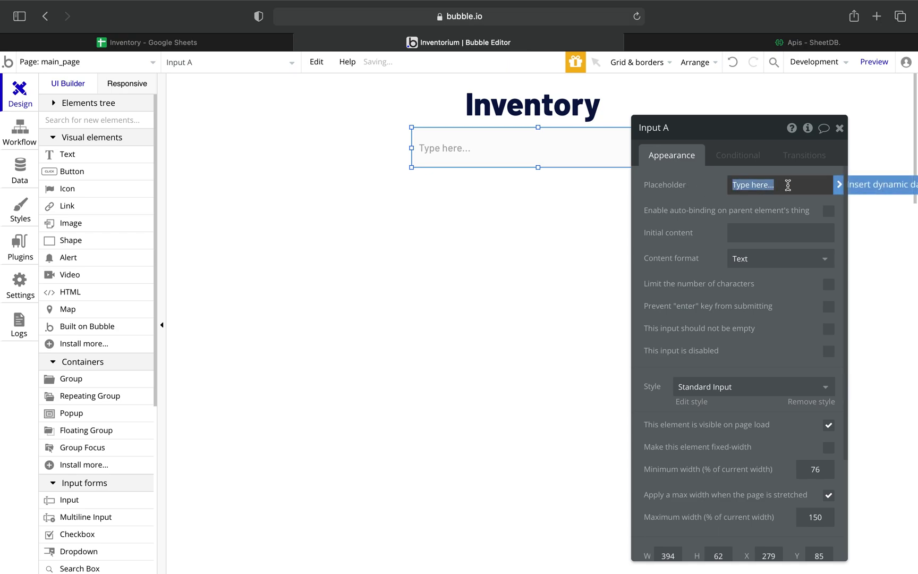
text(Search)
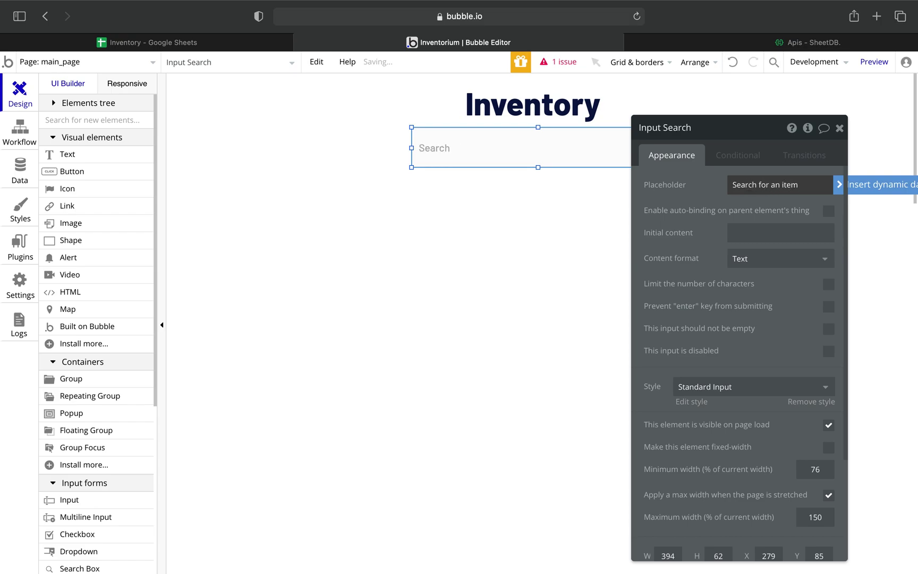
drag(762, 134, 718, 112)
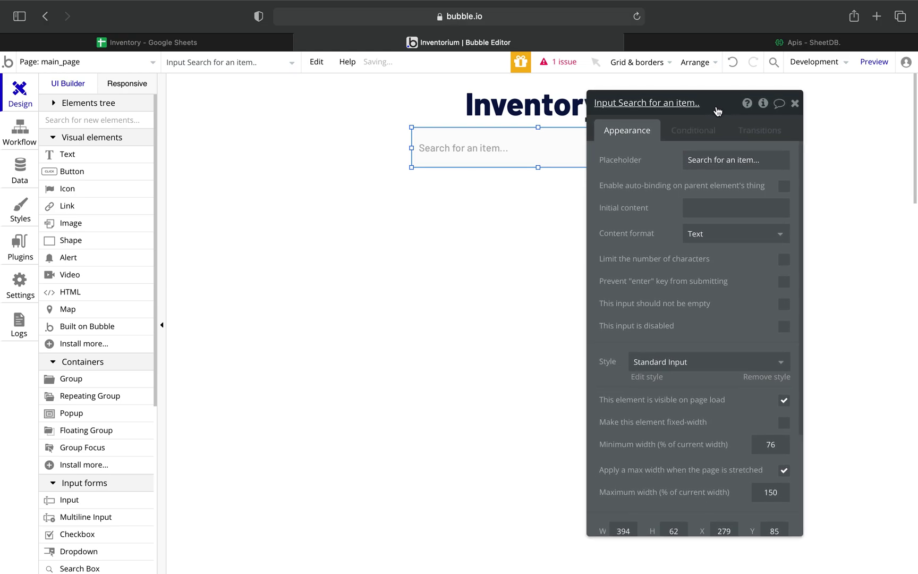
click(794, 104)
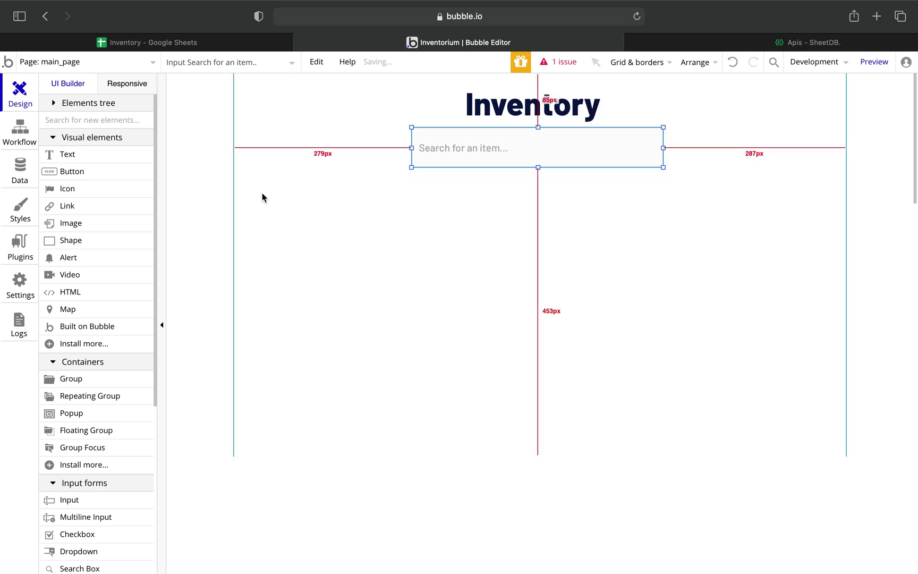
drag(88, 393, 246, 269)
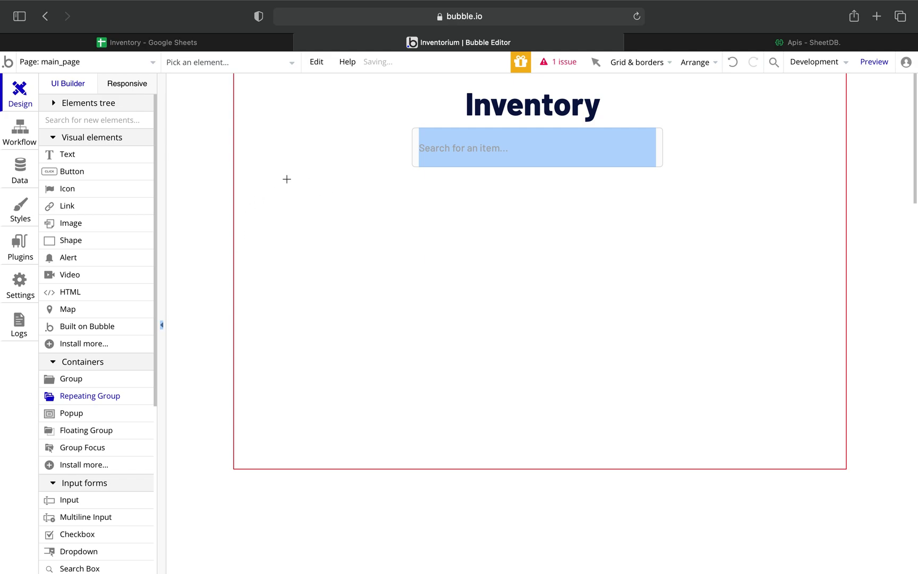
Draw a six-row repeating group below the search box with content type Search.
drag(261, 185, 837, 458)
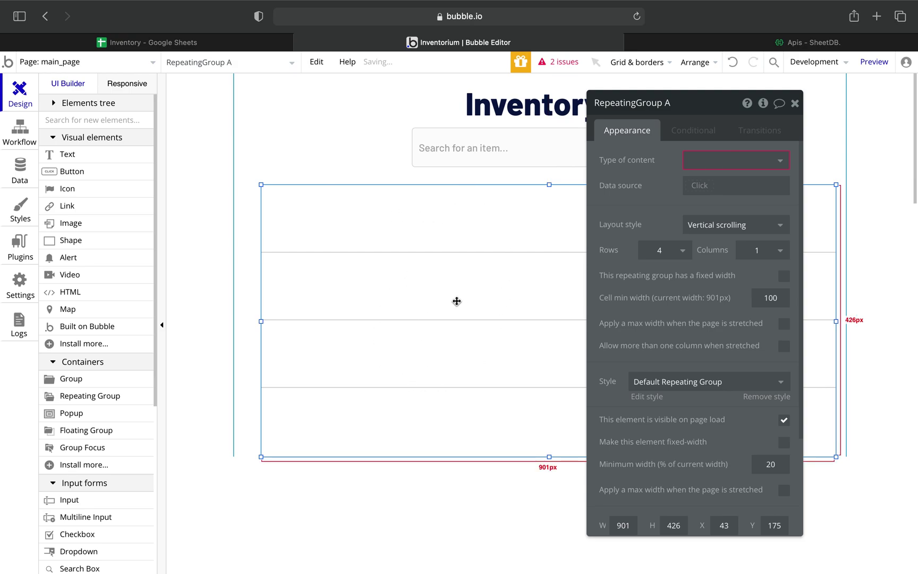
click(683, 251)
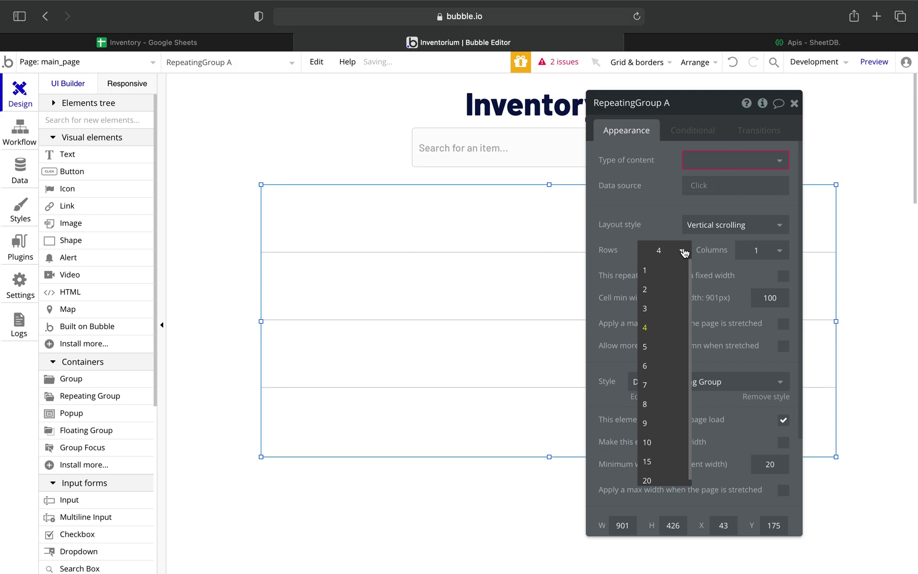
click(654, 367)
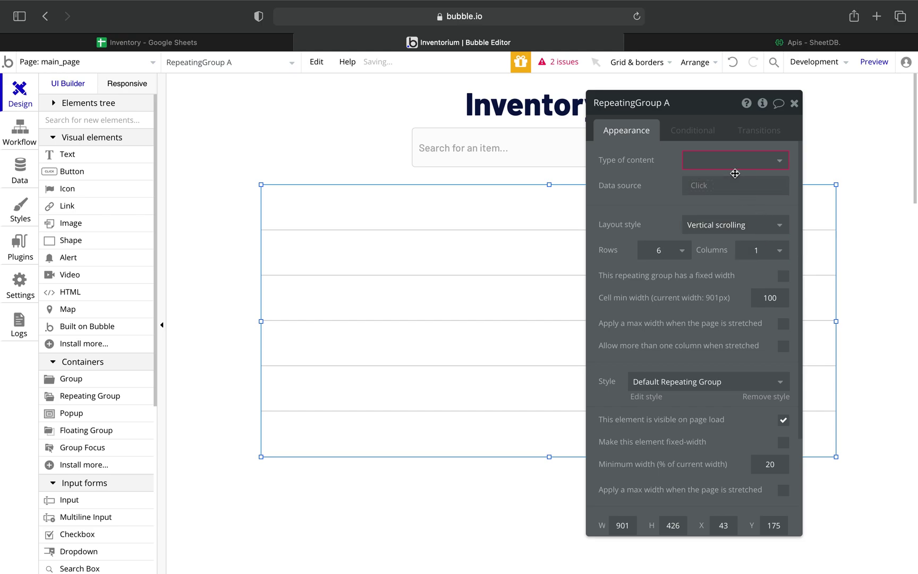
click(751, 162)
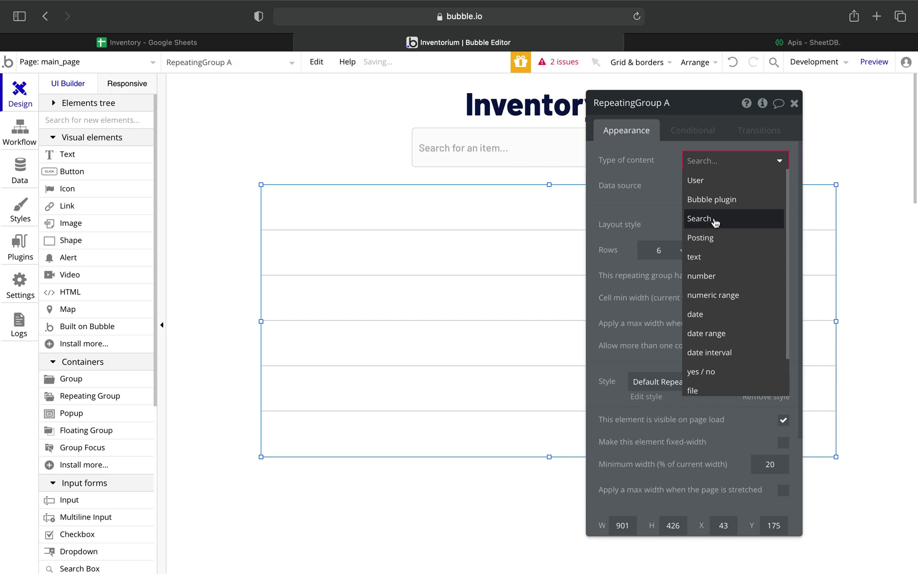
click(723, 223)
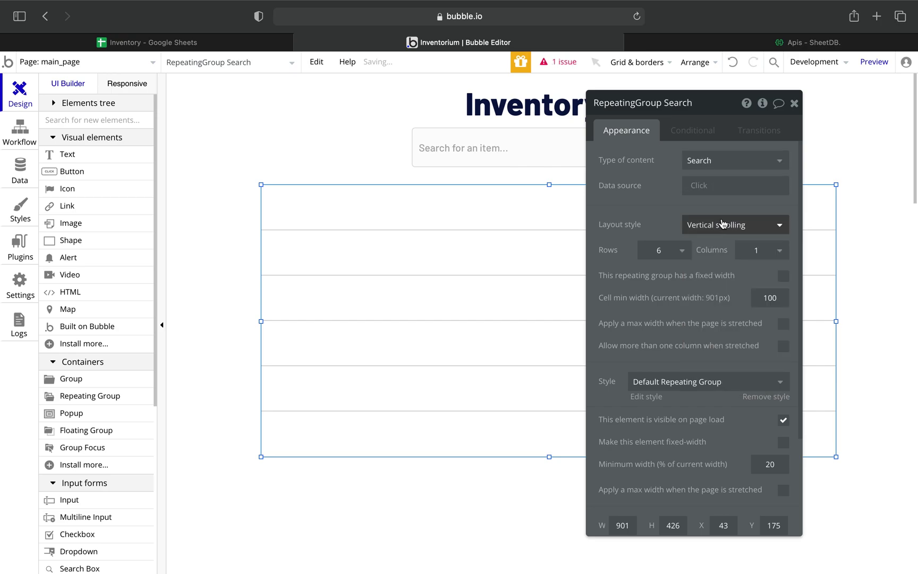
click(705, 187)
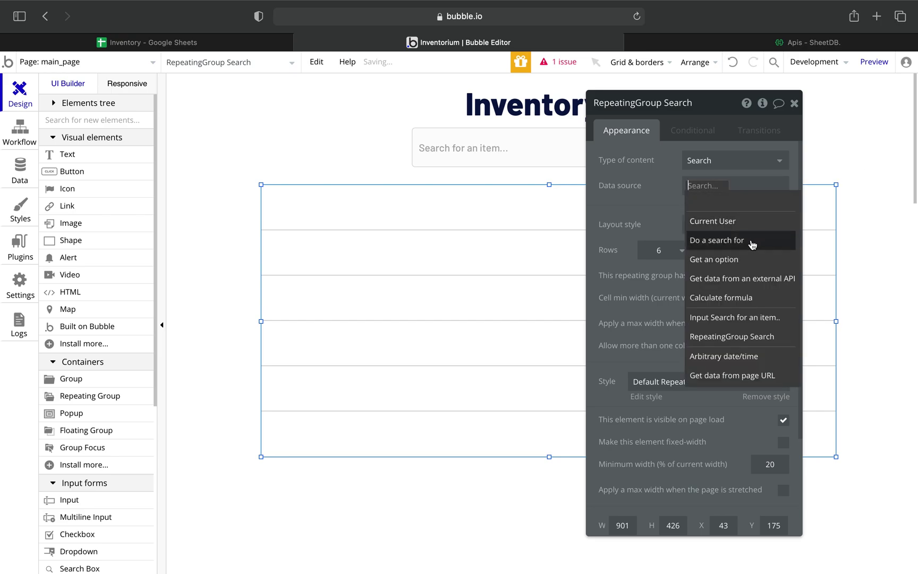
Source the group from SheetDB - Search with query set to Input Search for an item's value.
click(746, 278)
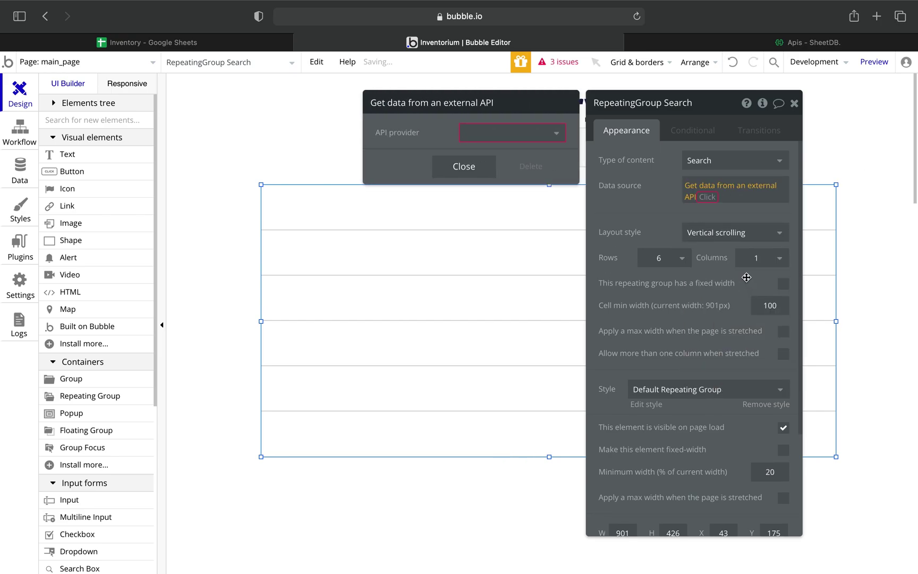
click(543, 133)
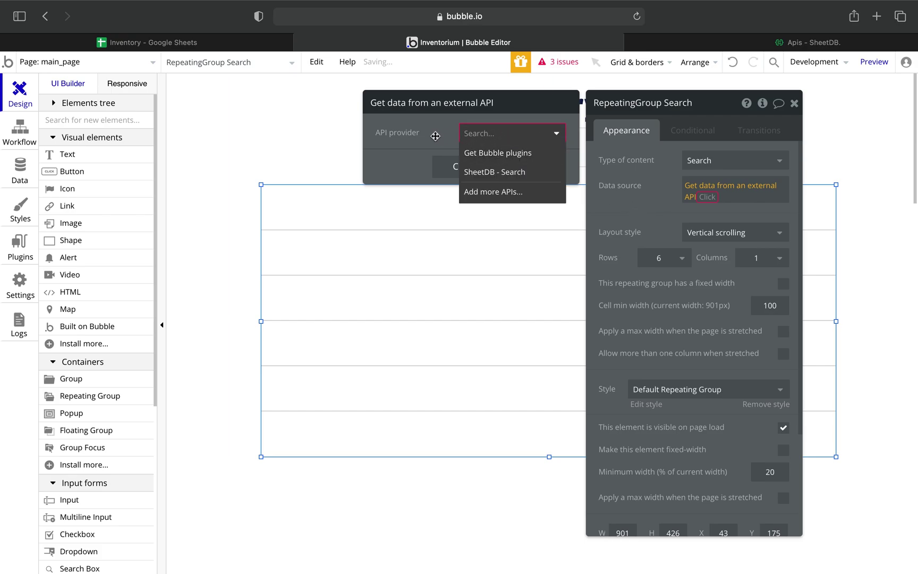
click(498, 176)
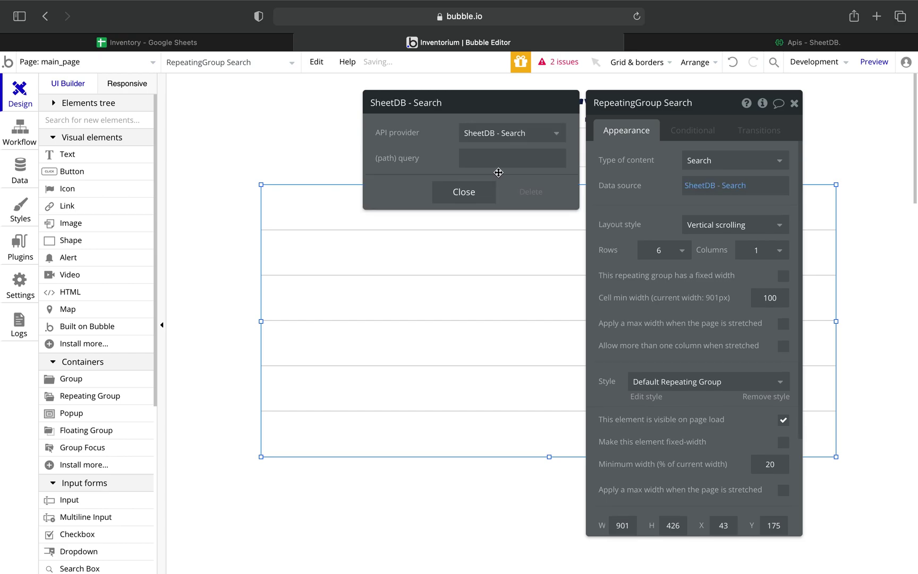
click(477, 156)
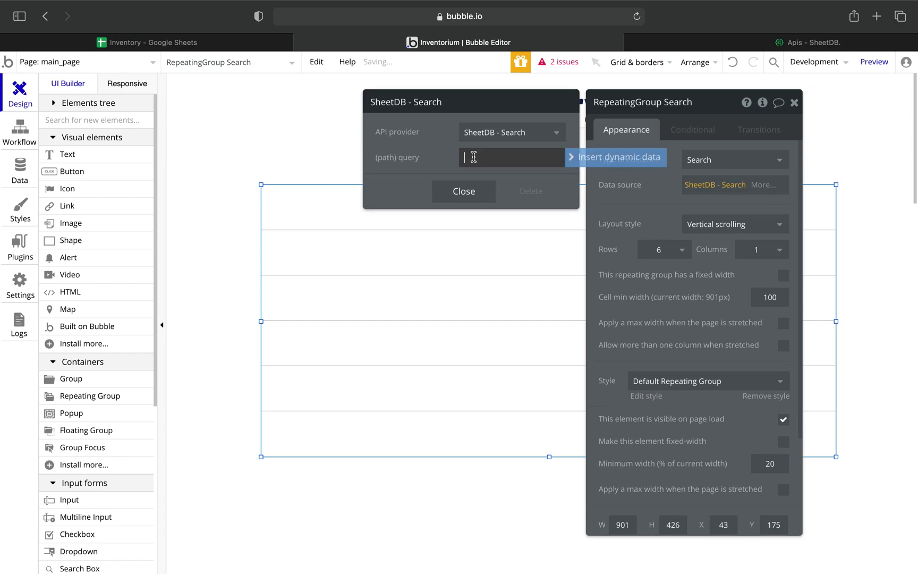
click(600, 159)
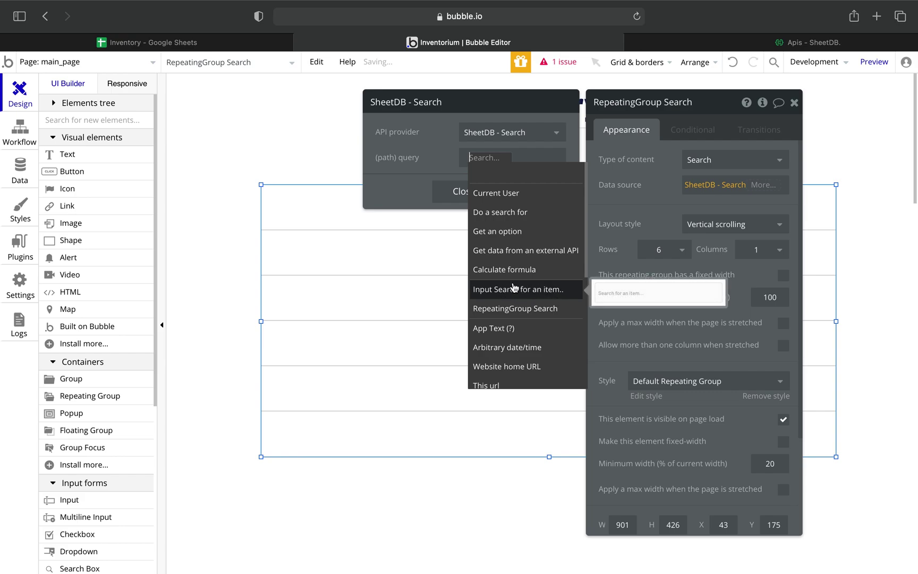
click(529, 293)
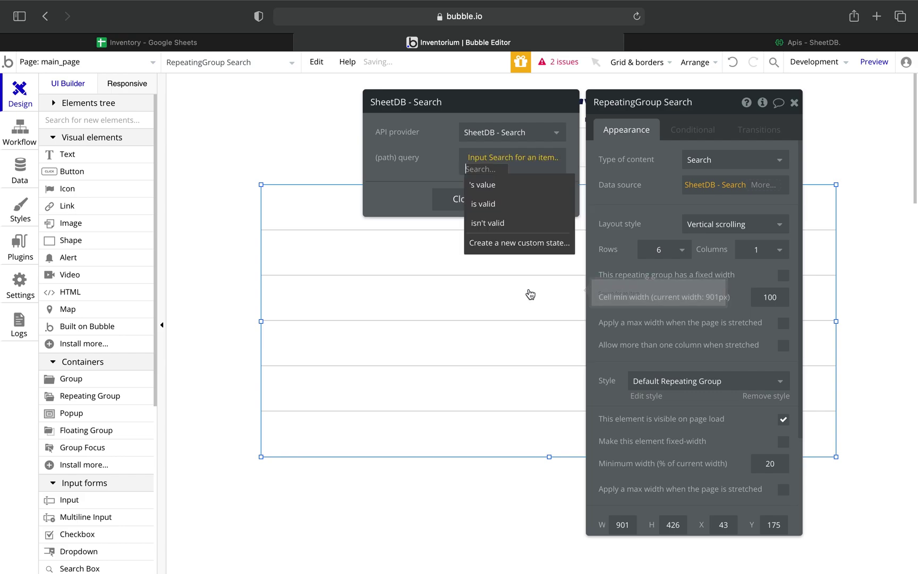
click(501, 187)
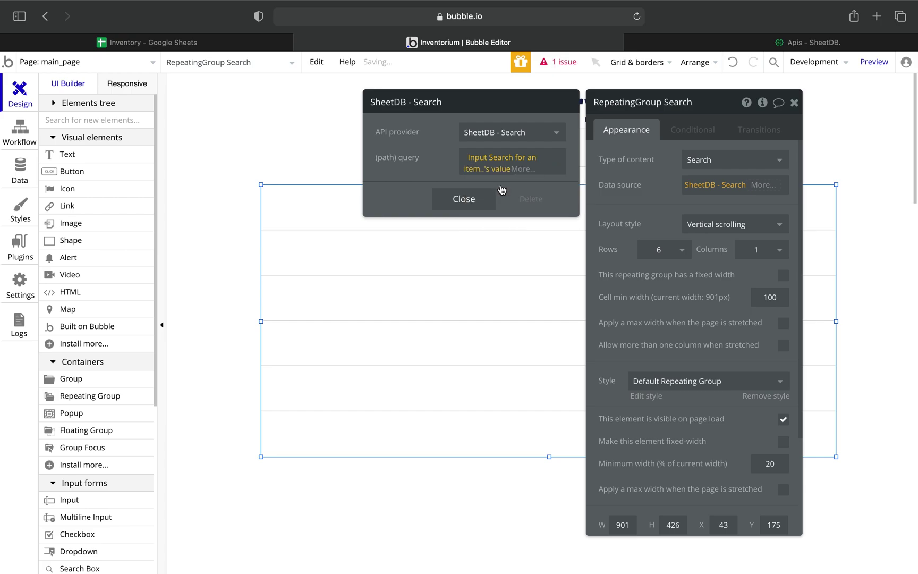
click(455, 207)
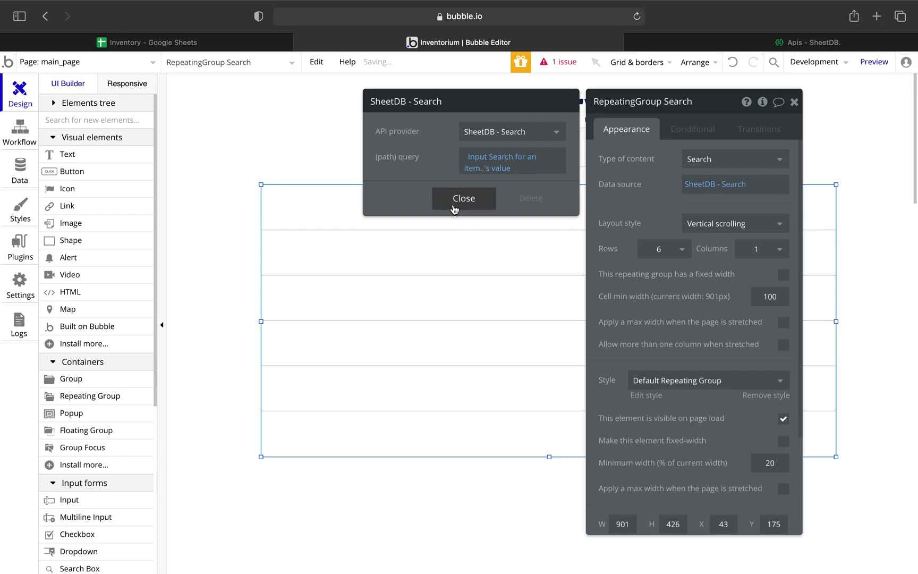
click(454, 207)
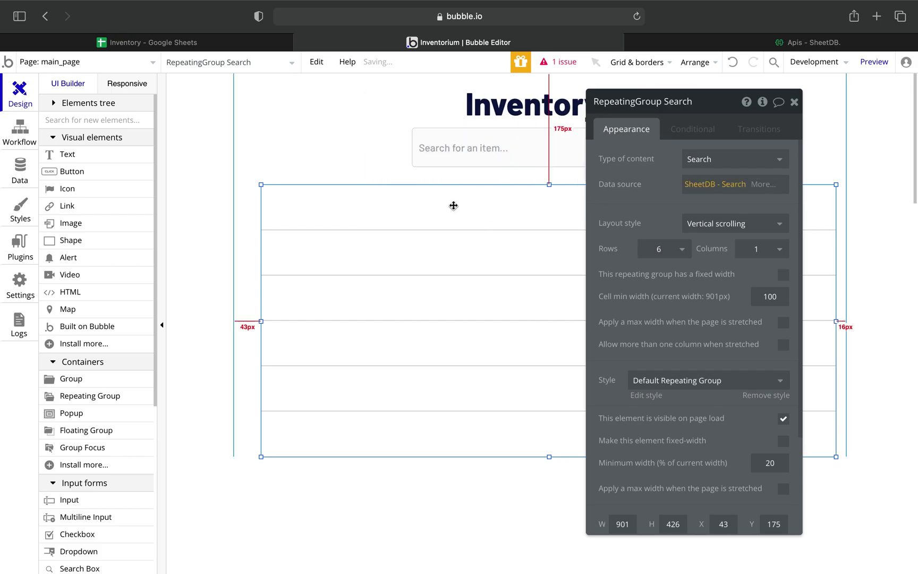
Add a text in the first cell showing Current cell's Search's Product, slightly narrowed.
click(794, 102)
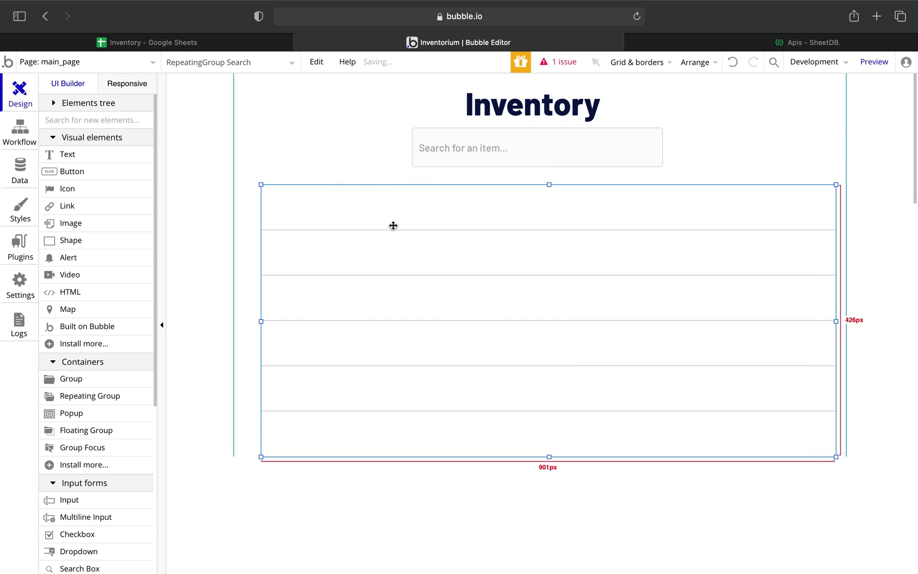
click(115, 155)
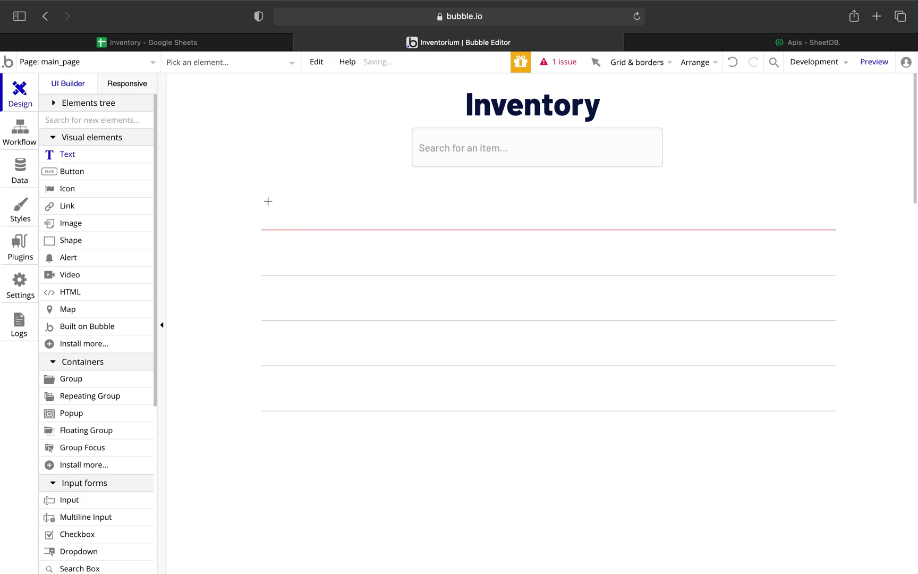
mouse_move(269, 199)
mouse_down()
mouse_move(456, 220)
mouse_move(443, 220)
mouse_up()
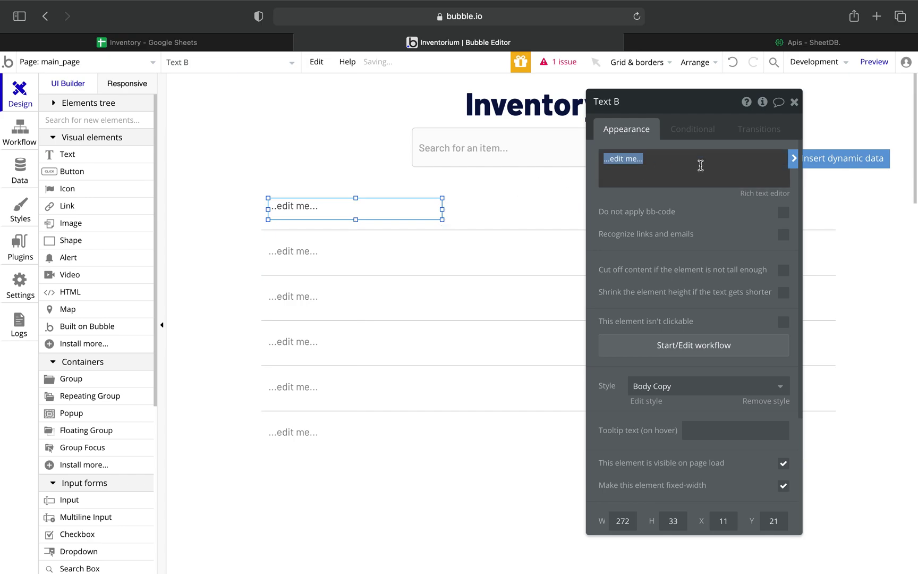
click(836, 158)
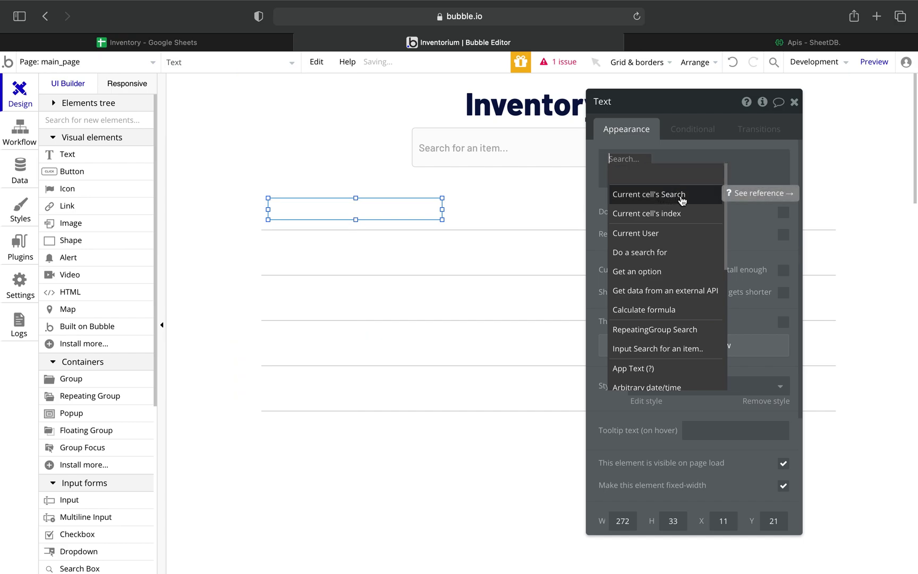
click(682, 200)
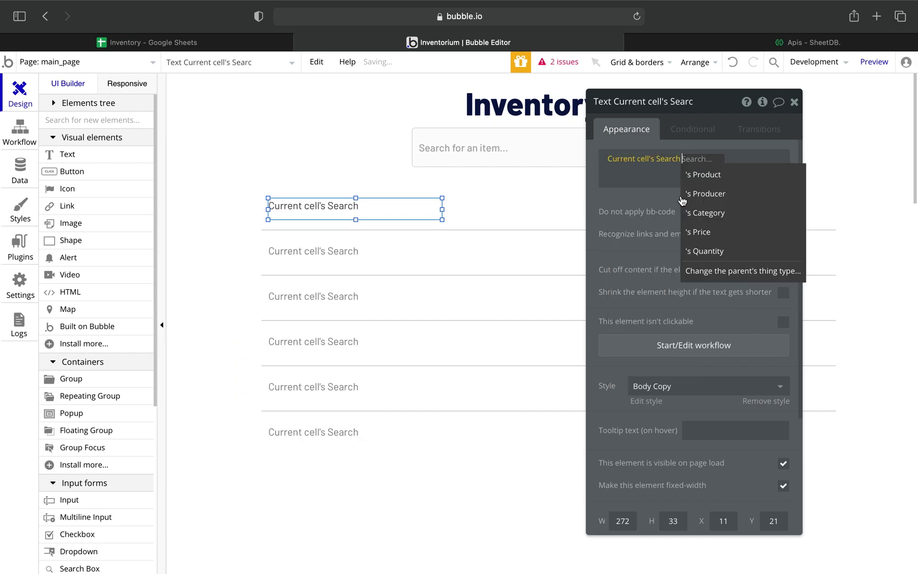
click(724, 177)
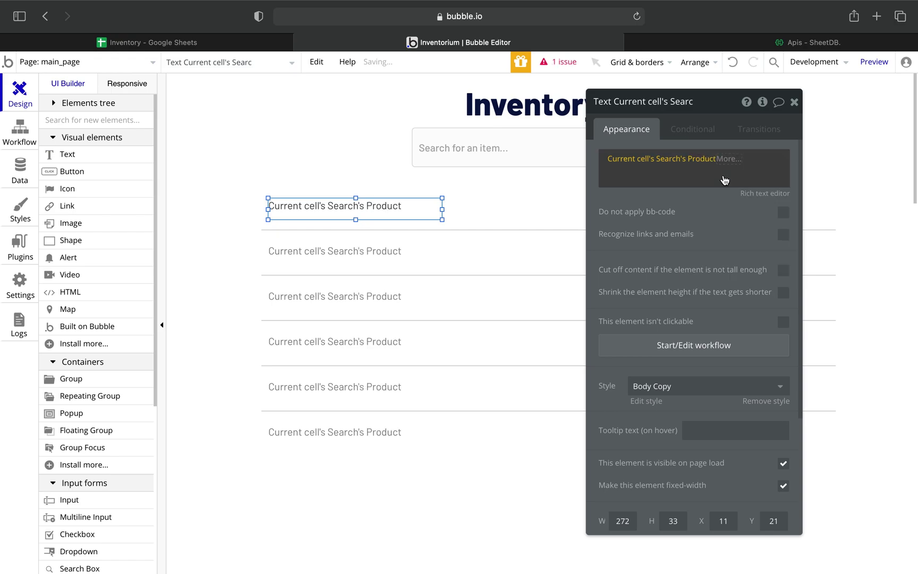
drag(442, 209, 437, 210)
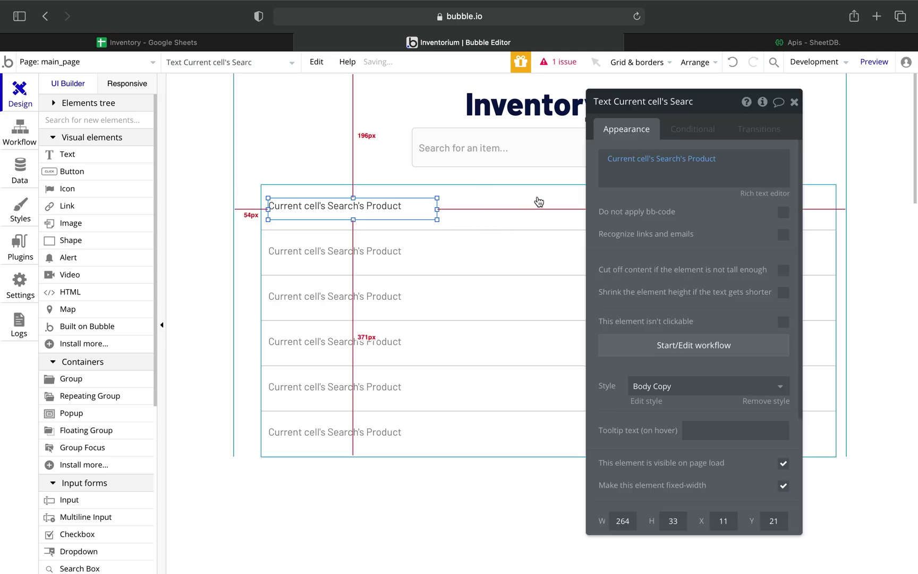
Draw a second text box beside the Product text.
click(794, 101)
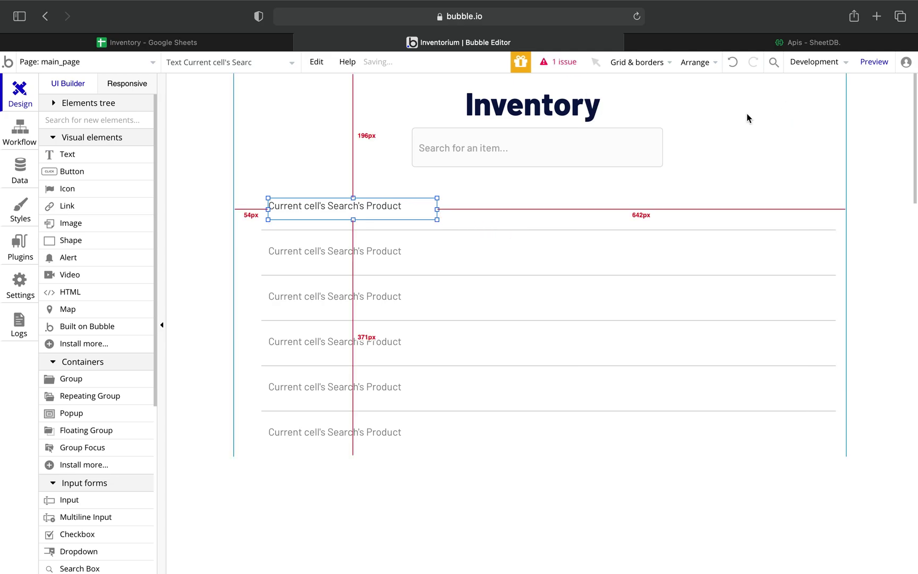
click(67, 156)
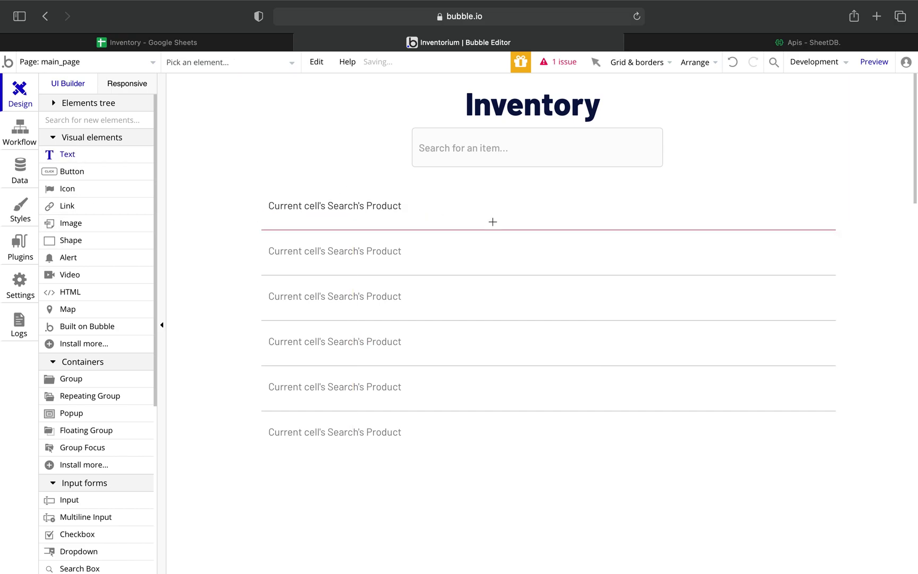
mouse_move(431, 201)
mouse_down()
mouse_move(525, 208)
mouse_move(540, 218)
mouse_up()
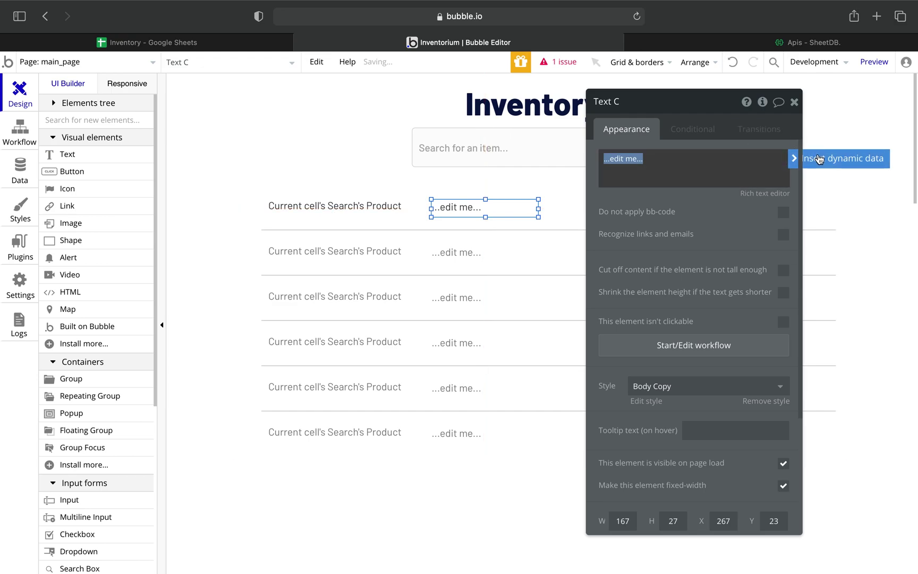
Bind the second text to the current cell's Search's Producer and close its properties.
click(808, 157)
click(638, 194)
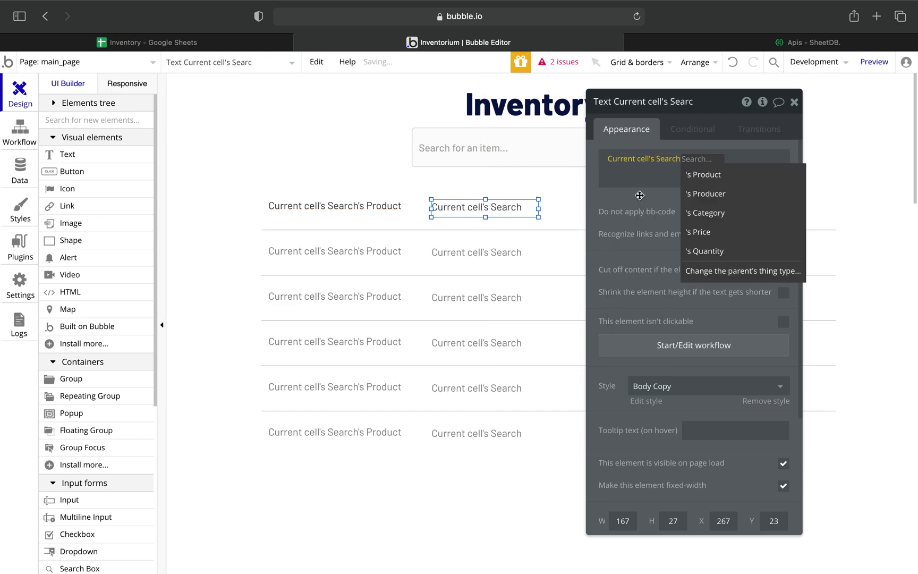
click(721, 194)
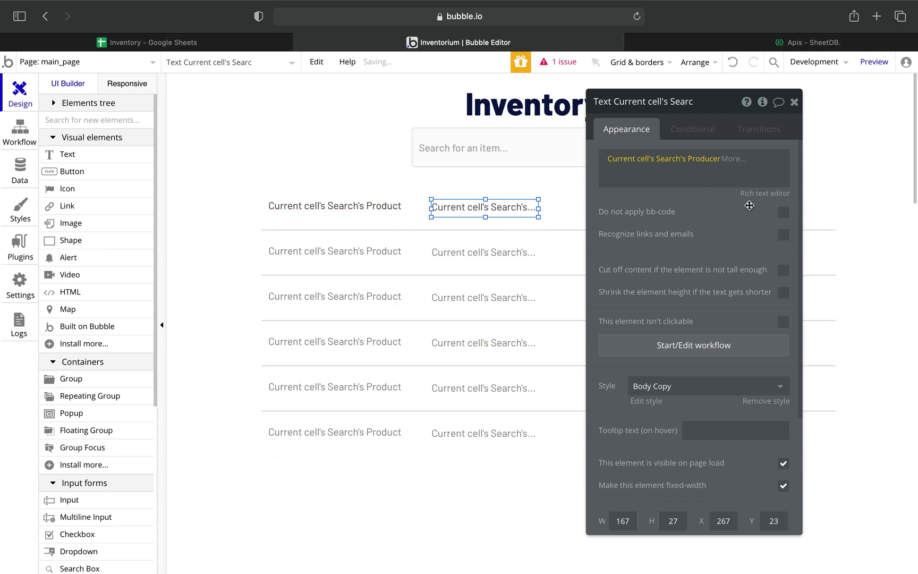
click(795, 102)
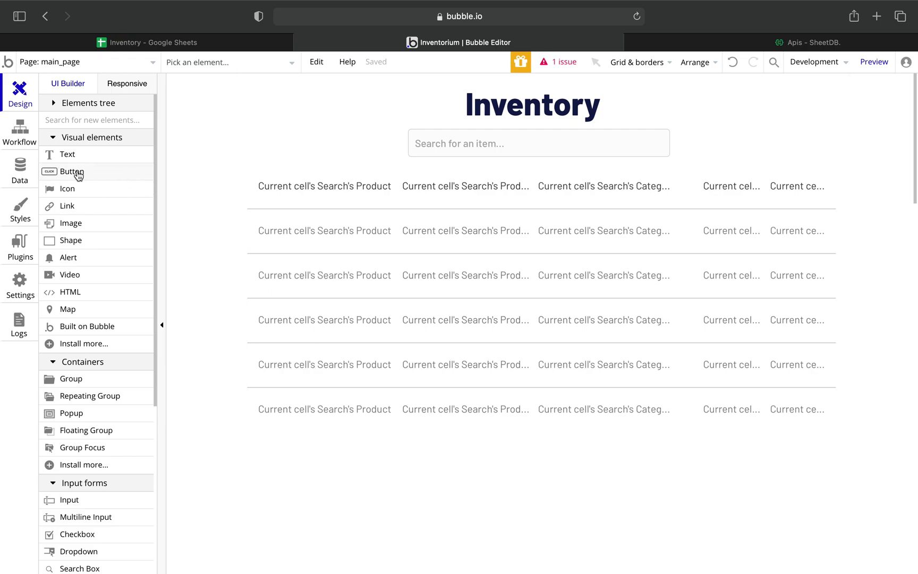
Draw a button below the item list and label it 'Add a new item'.
mouse_move(463, 445)
mouse_down()
mouse_move(600, 488)
mouse_move(615, 483)
mouse_up()
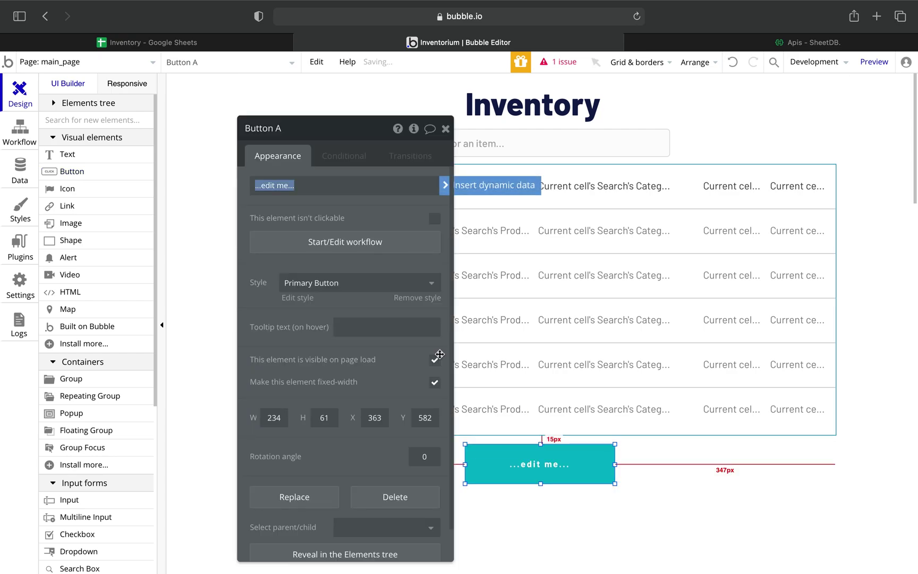
click(304, 188)
key(super+a)
click(304, 188)
click(304, 188)
text(A)
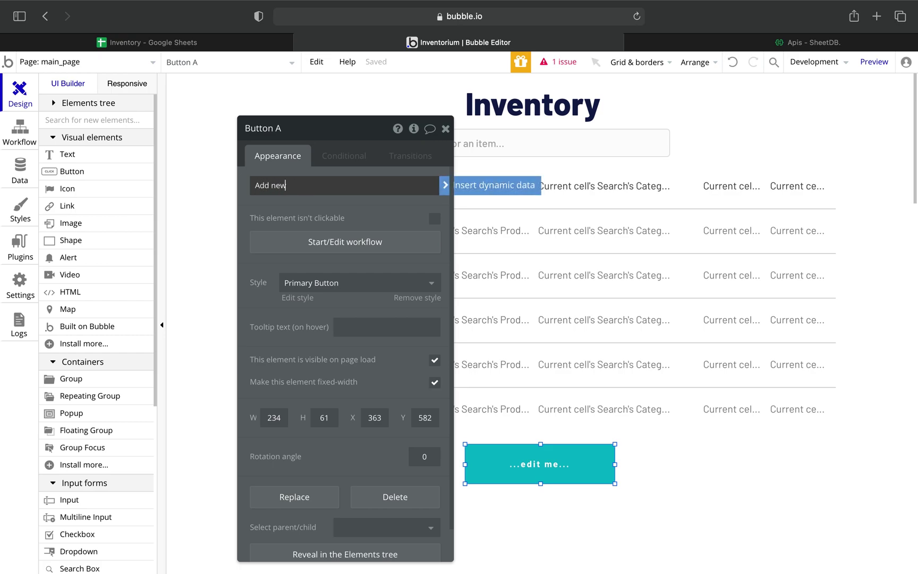
key(BackSpace)
key(BackSpace)
key(BackSpace)
text(a )
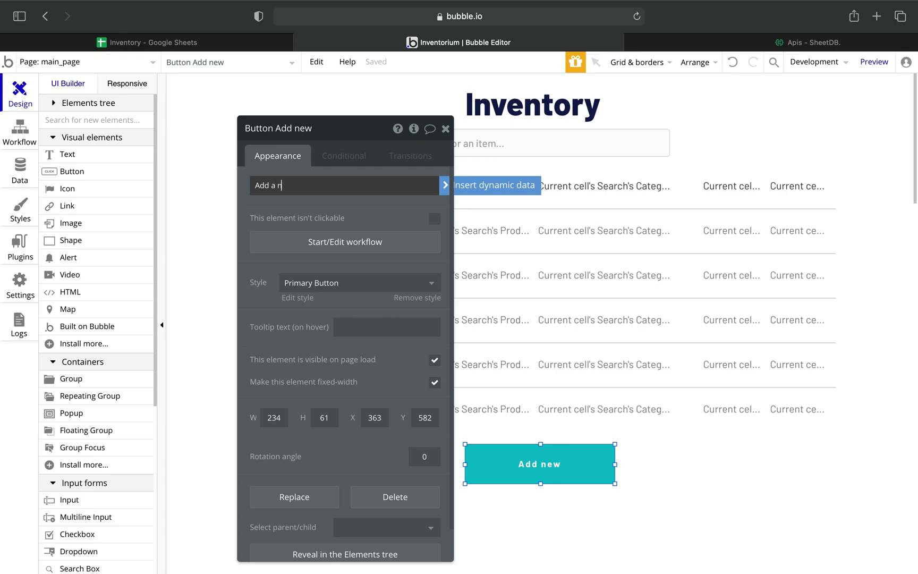
text(new item)
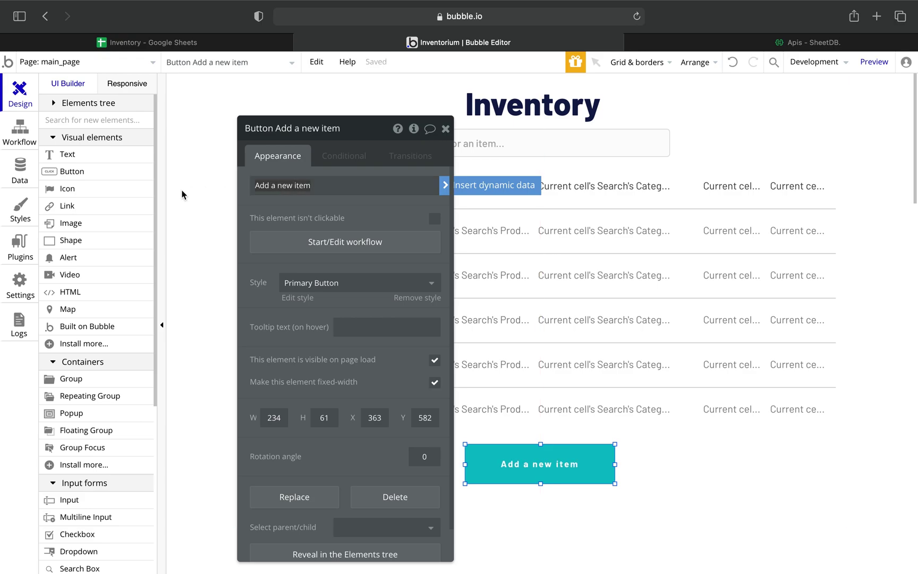
click(194, 203)
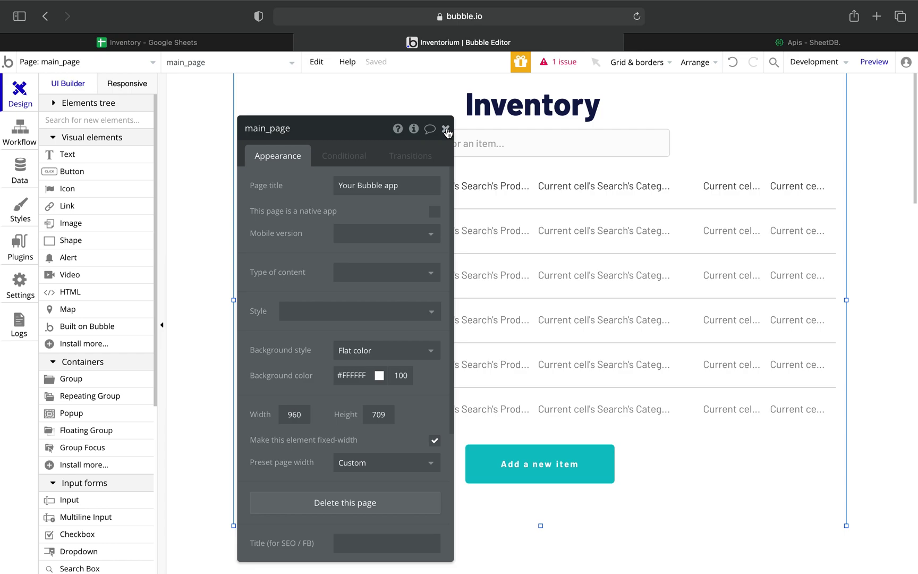
click(446, 128)
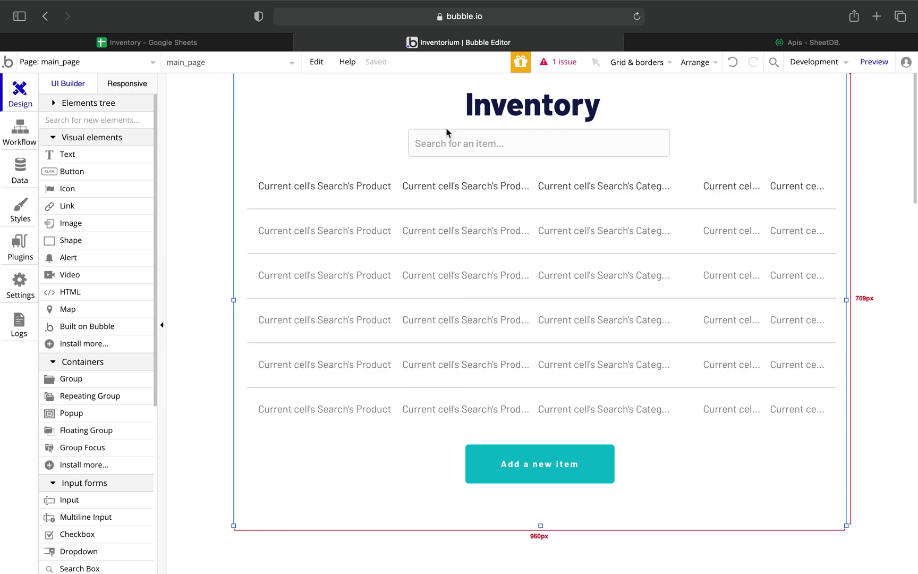
Create a blank page named add_item, then switch back to main_page.
click(154, 64)
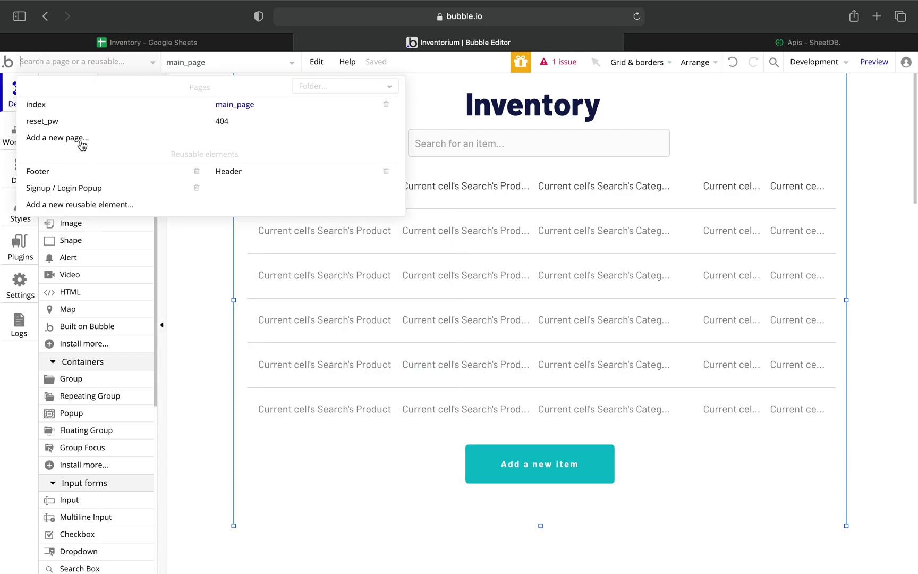
click(63, 139)
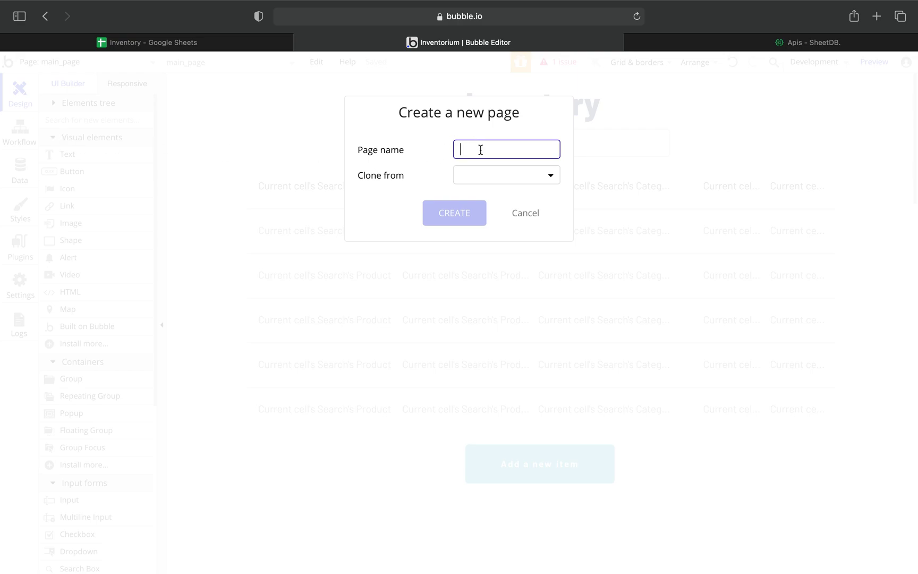
text(add_)
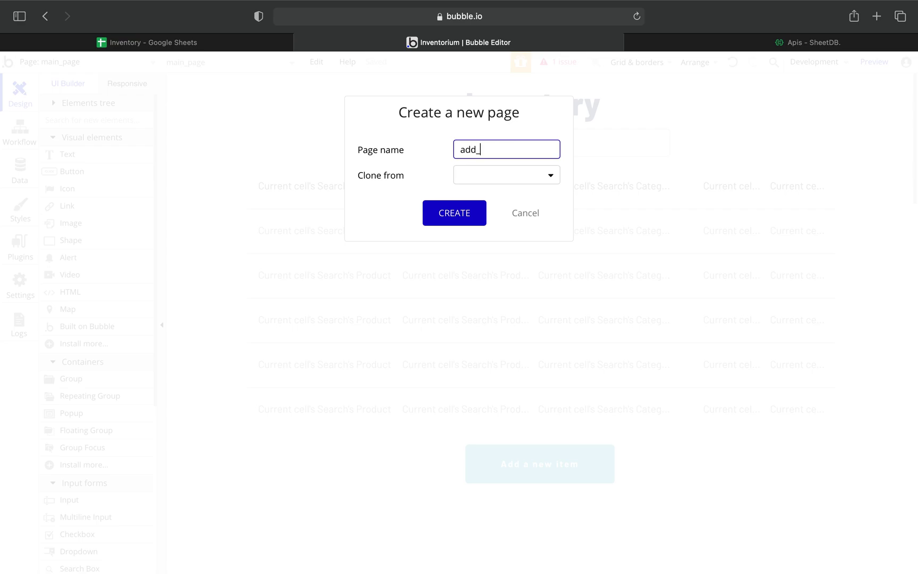
text(item)
click(470, 208)
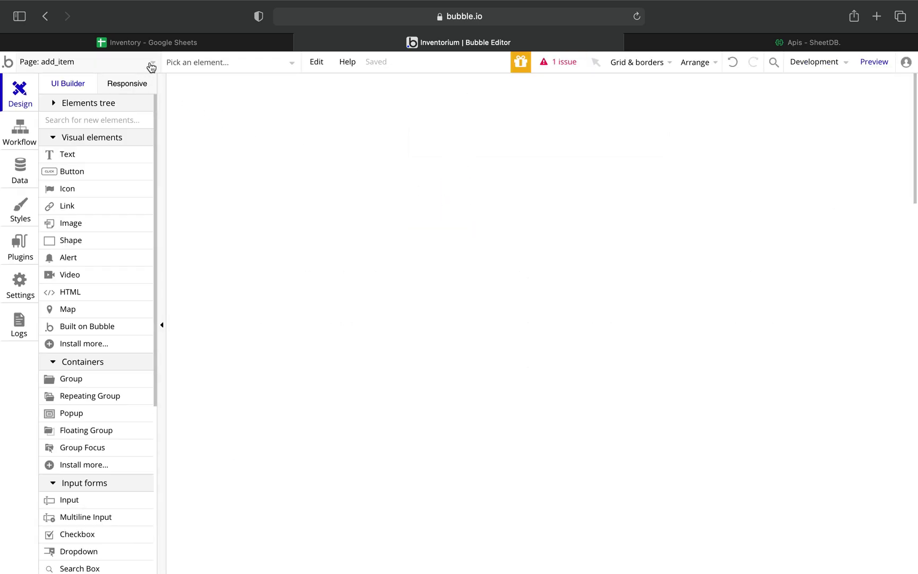
click(121, 62)
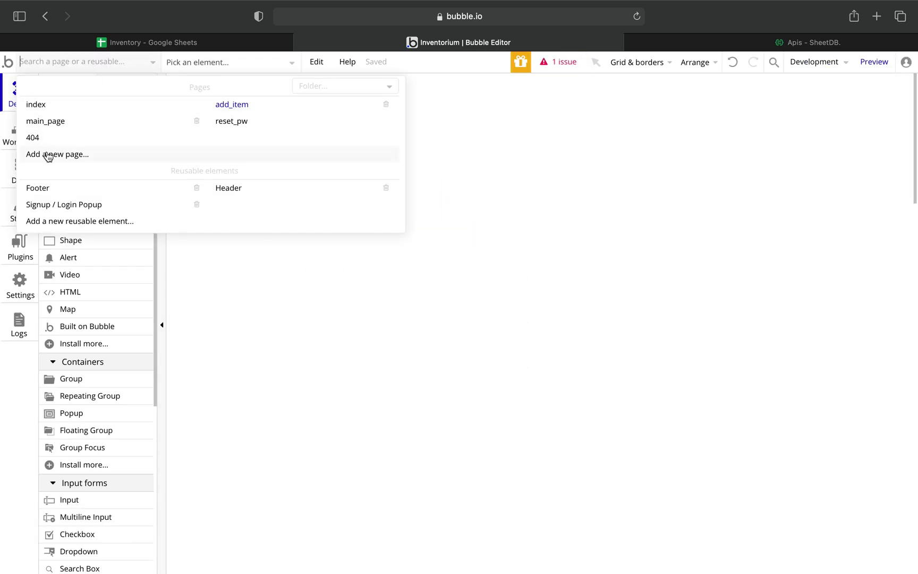
click(39, 121)
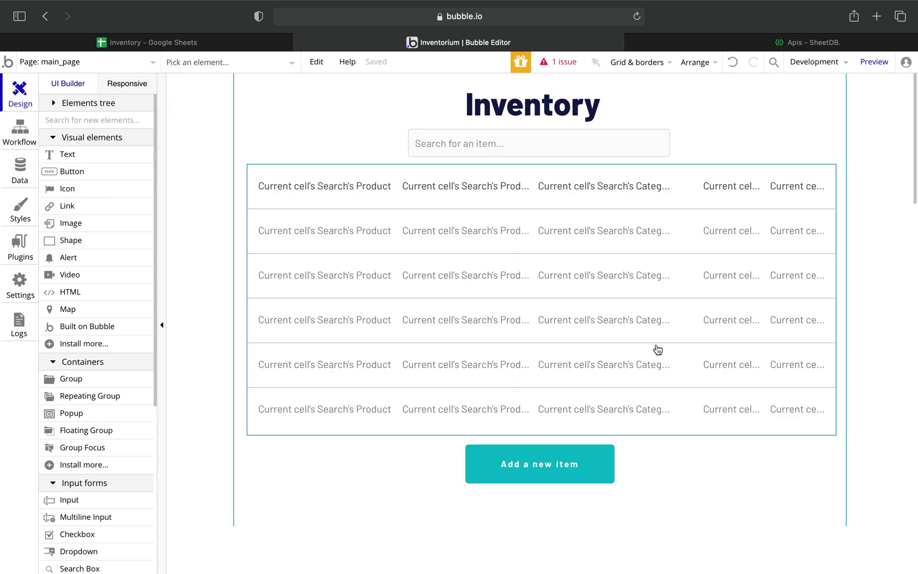
Give the 'Add a new item' button a click workflow that goes to the add_item page.
click(541, 464)
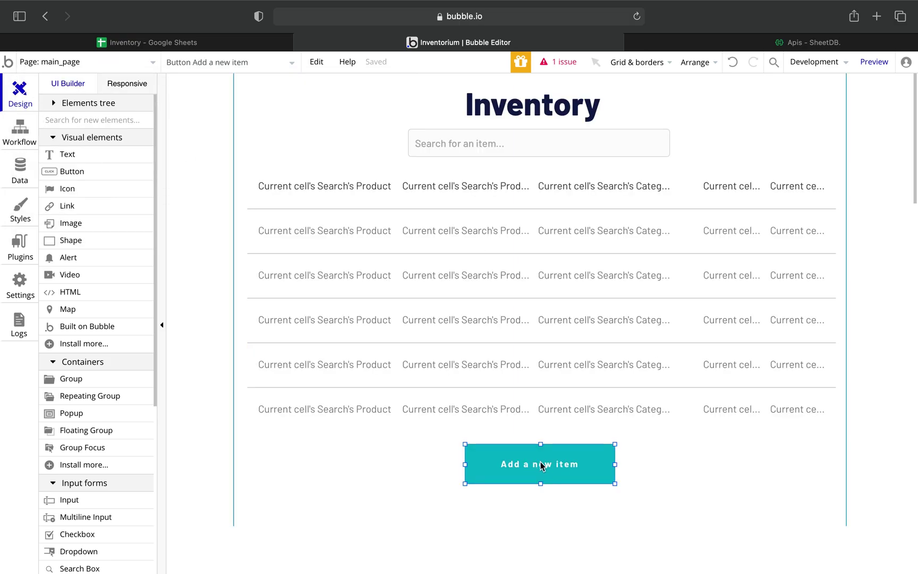
double_click(541, 464)
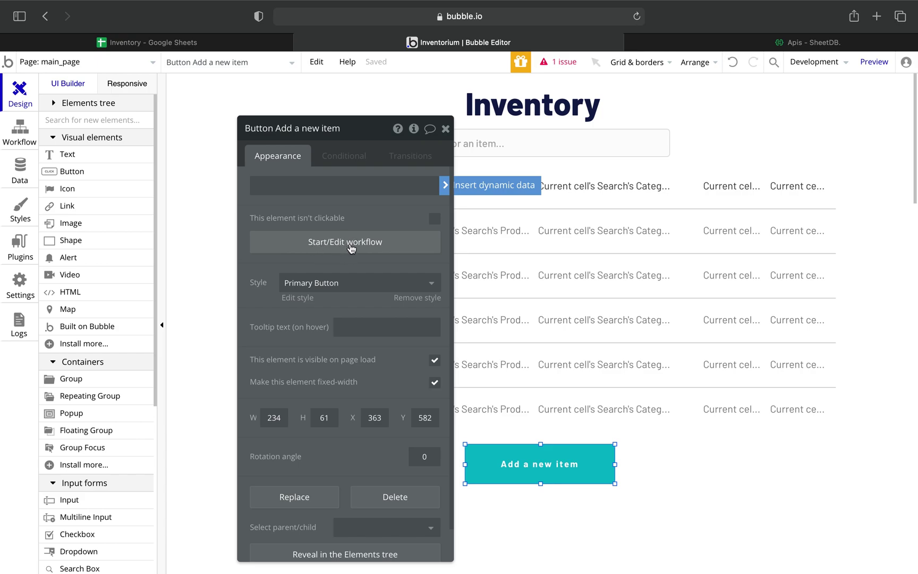
click(371, 249)
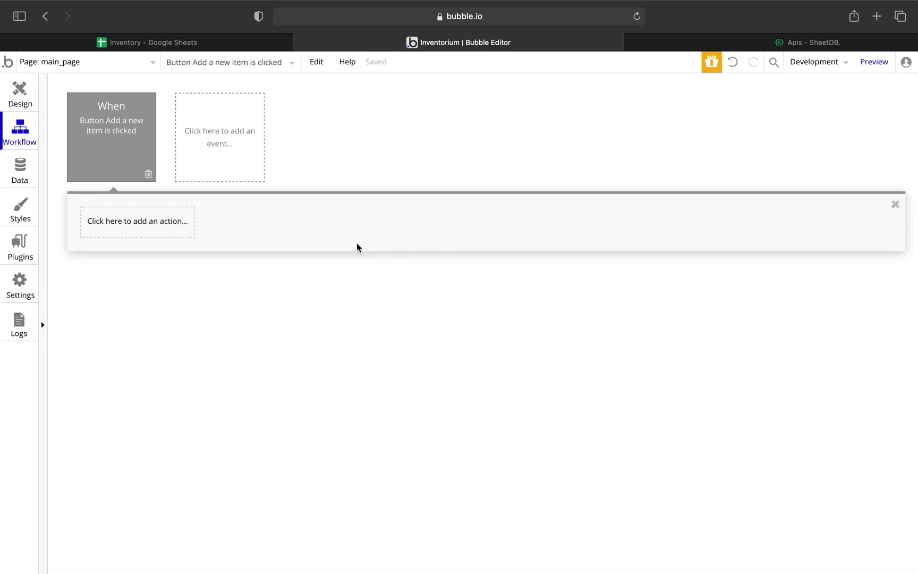
mouse_move(132, 154)
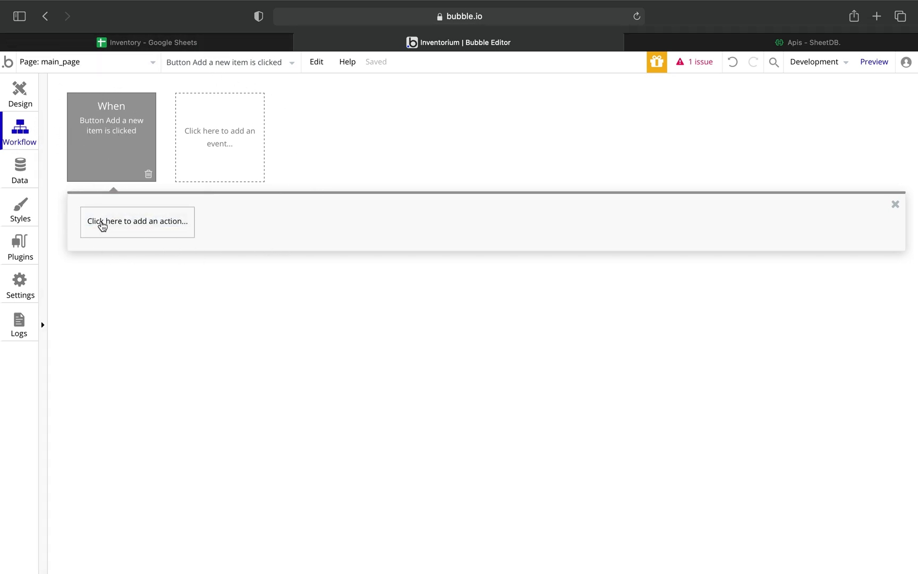
click(142, 227)
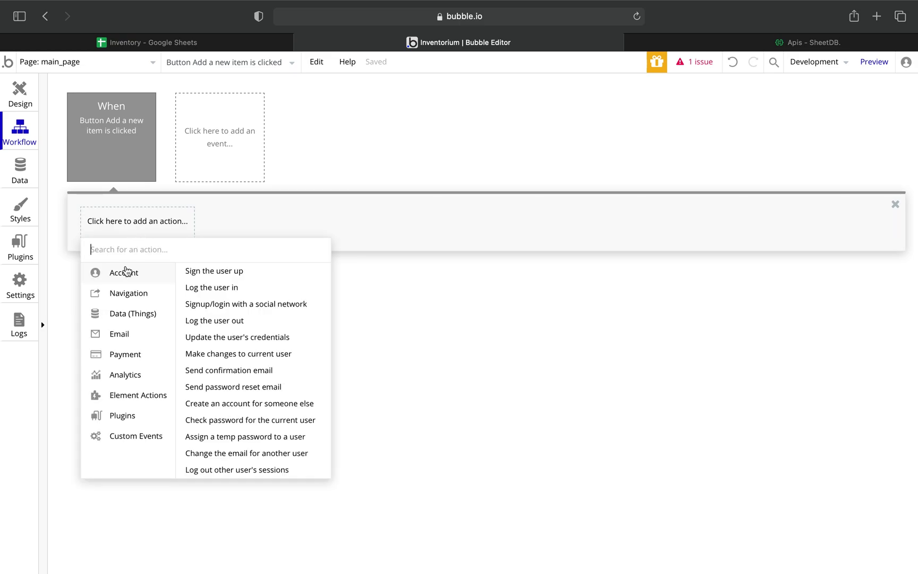
mouse_move(125, 297)
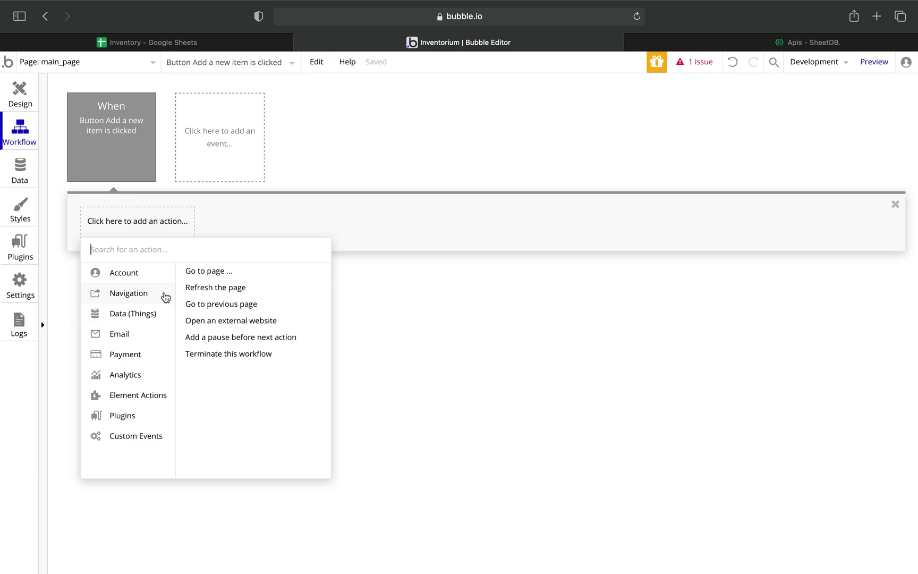
click(218, 272)
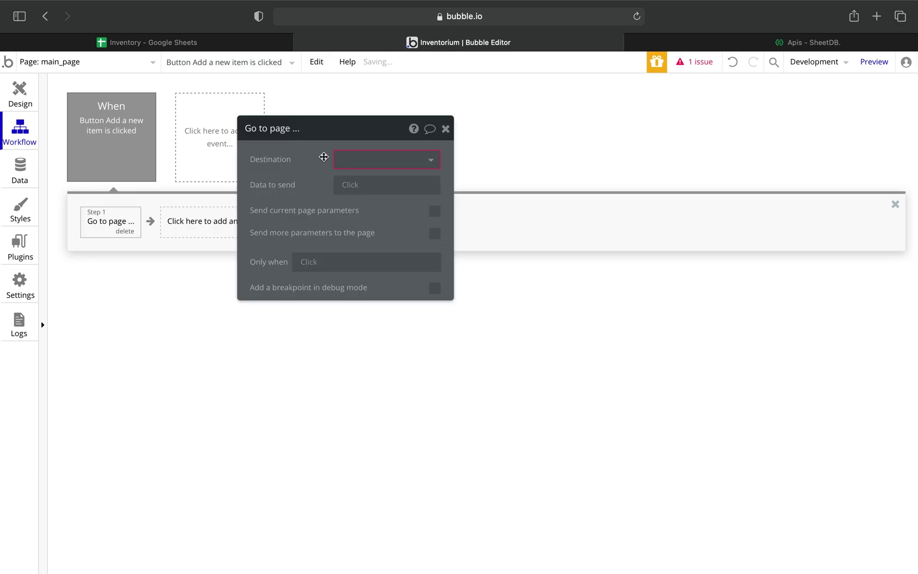
click(430, 161)
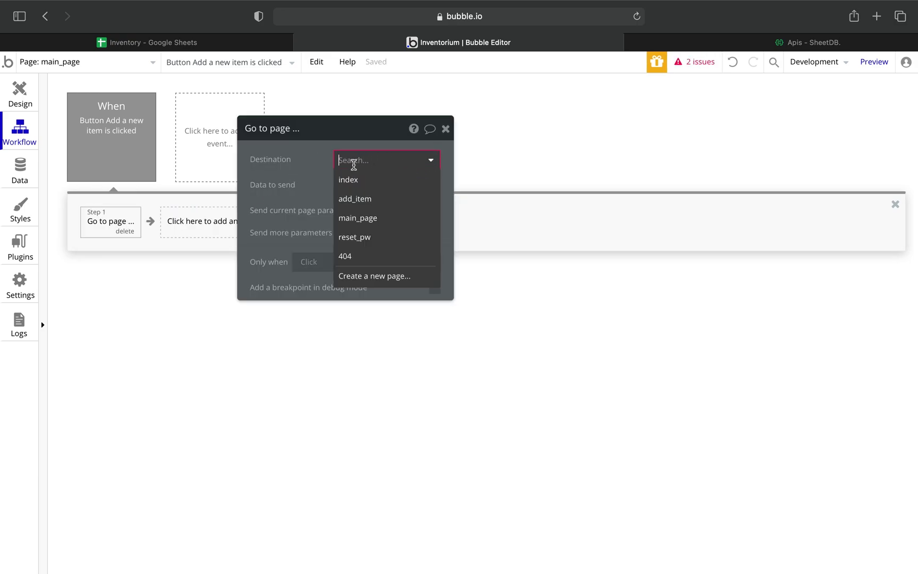
click(355, 200)
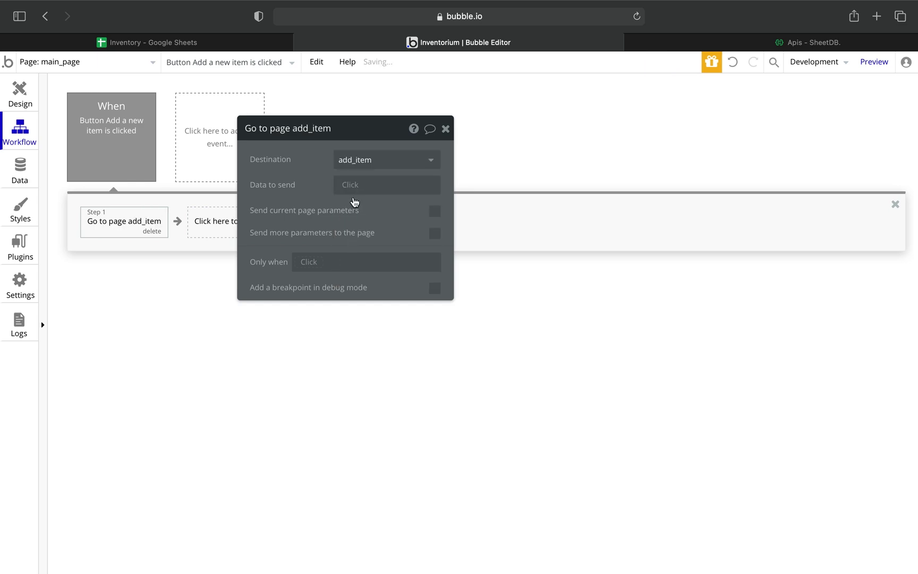
click(445, 129)
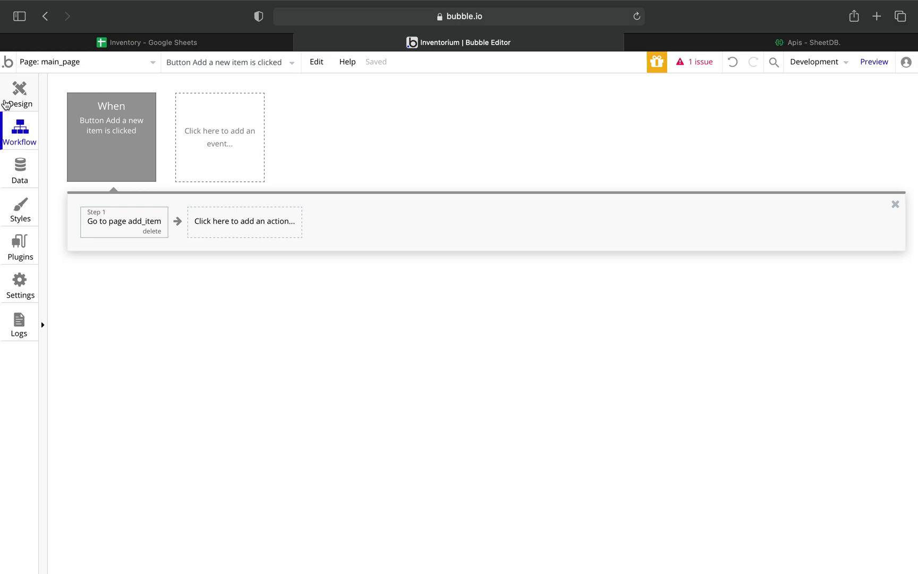
Return to the main_page design view with the page properties closed.
click(14, 97)
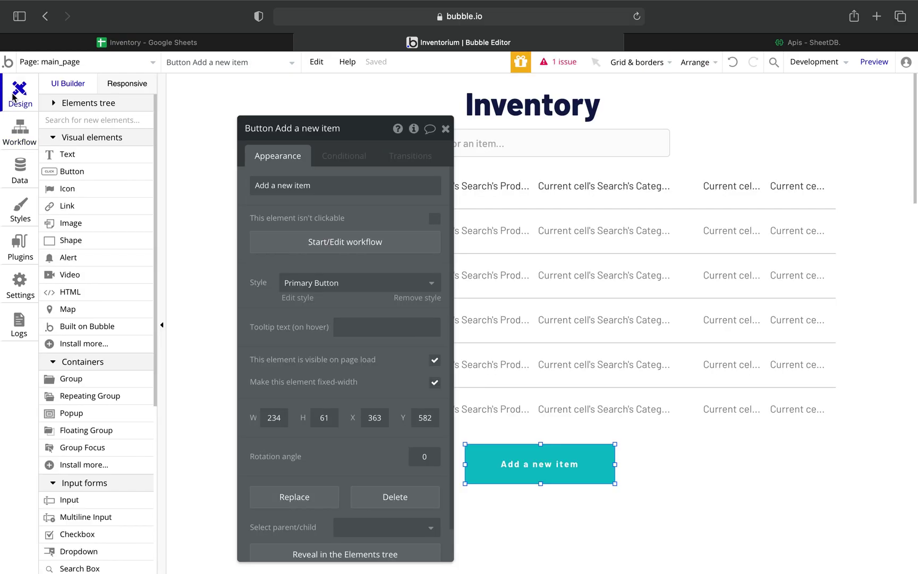
click(217, 117)
click(445, 129)
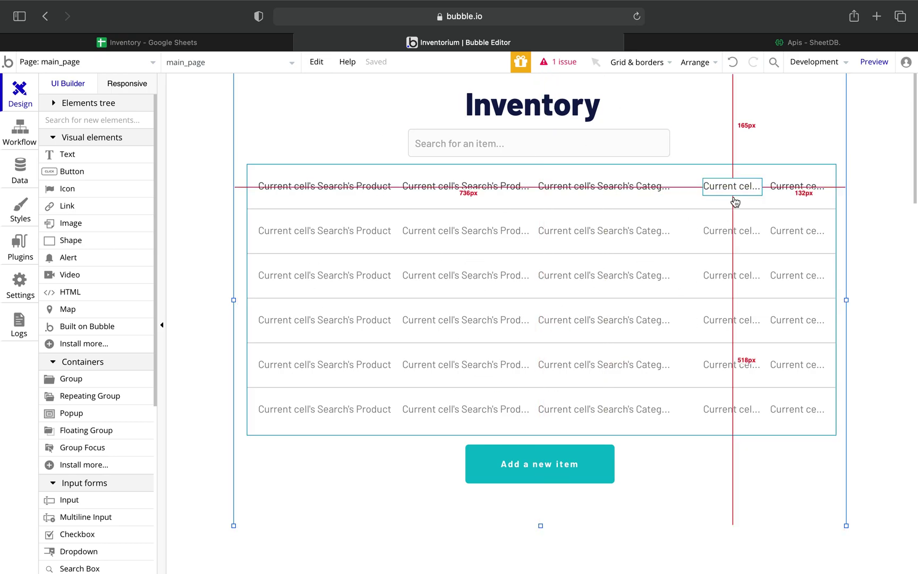
Preview the app, search 'apple' then 'sm', and check the button opens add_item.
click(871, 70)
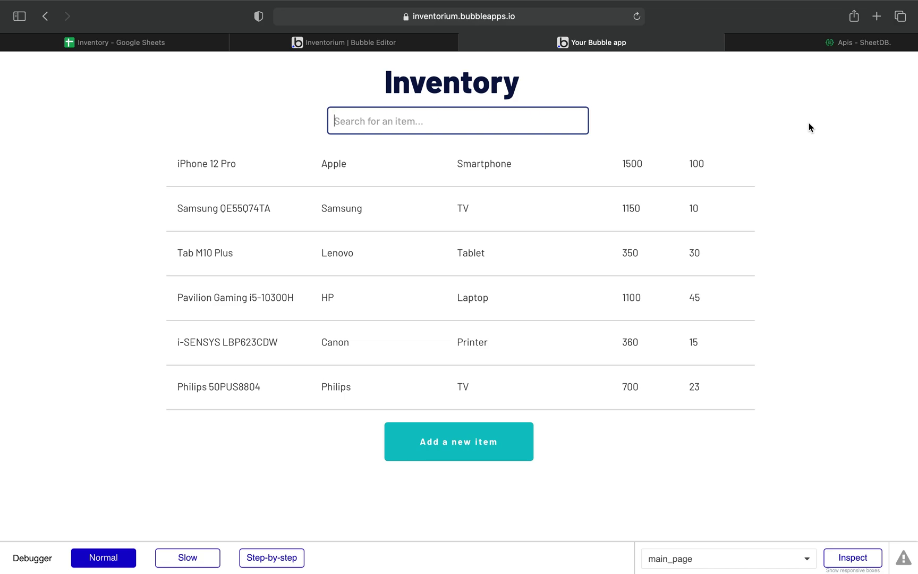
text(apple)
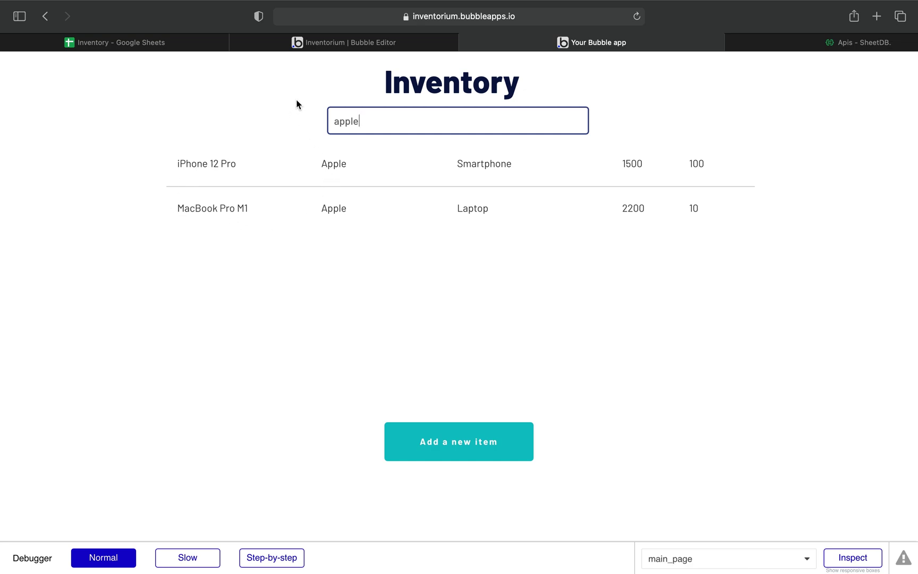
key(BackSpace)
key(BackSpace)
key(BackSpace)
key(BackSpace)
key(BackSpace)
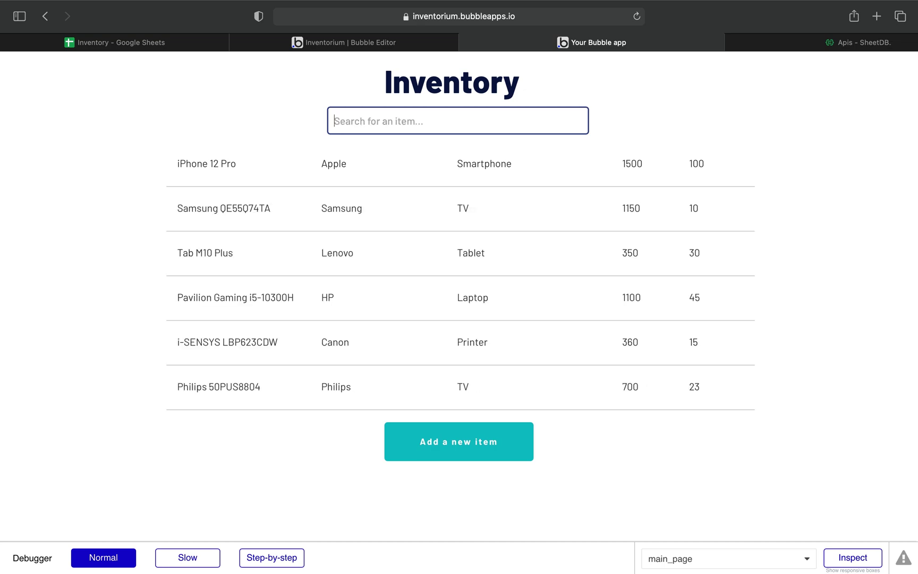
text(smart)
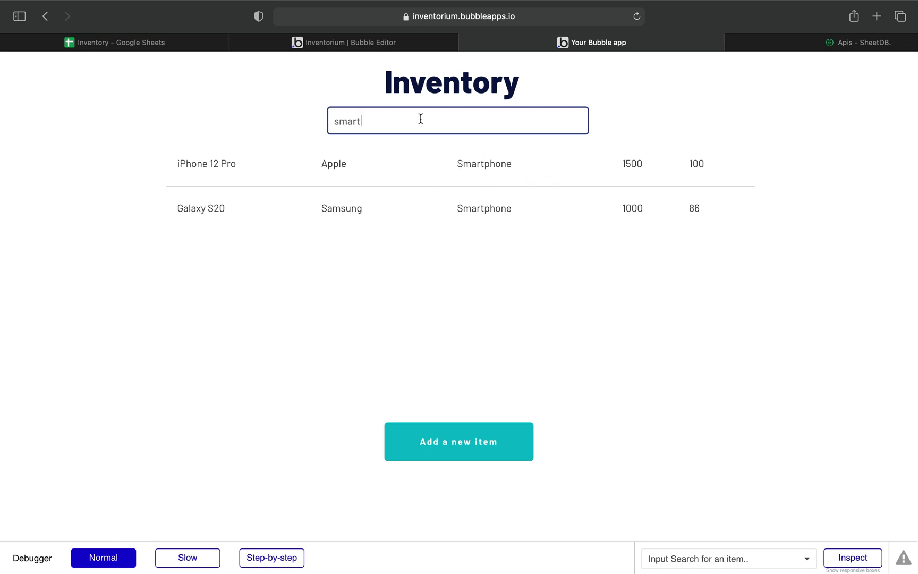
click(456, 446)
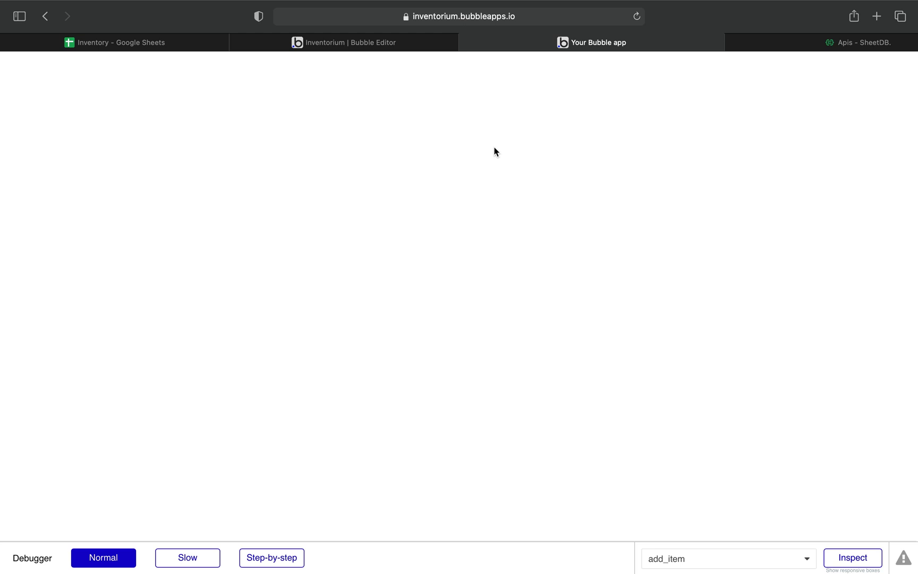
click(467, 44)
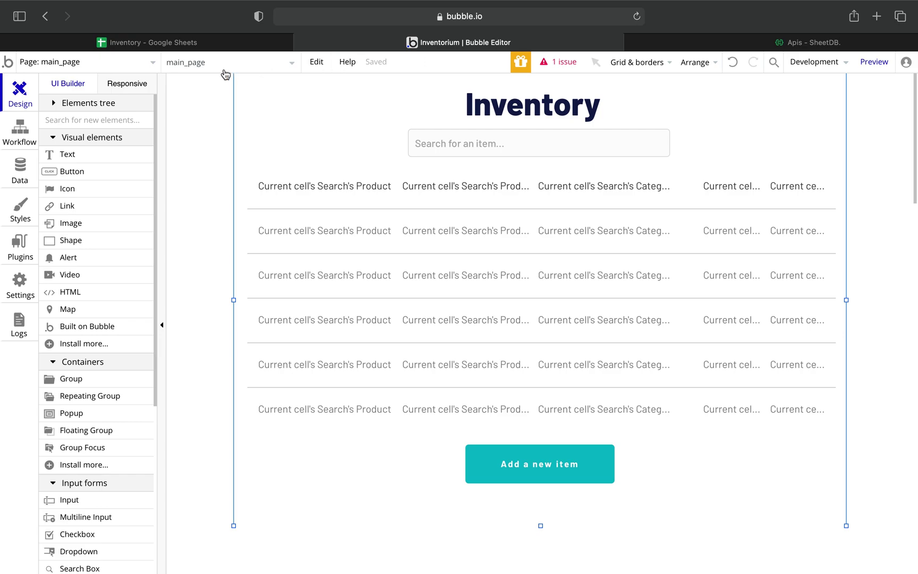
On add_item, add the title 'Adding new items to inventory' styled as H1 Heading - Dark.
click(150, 68)
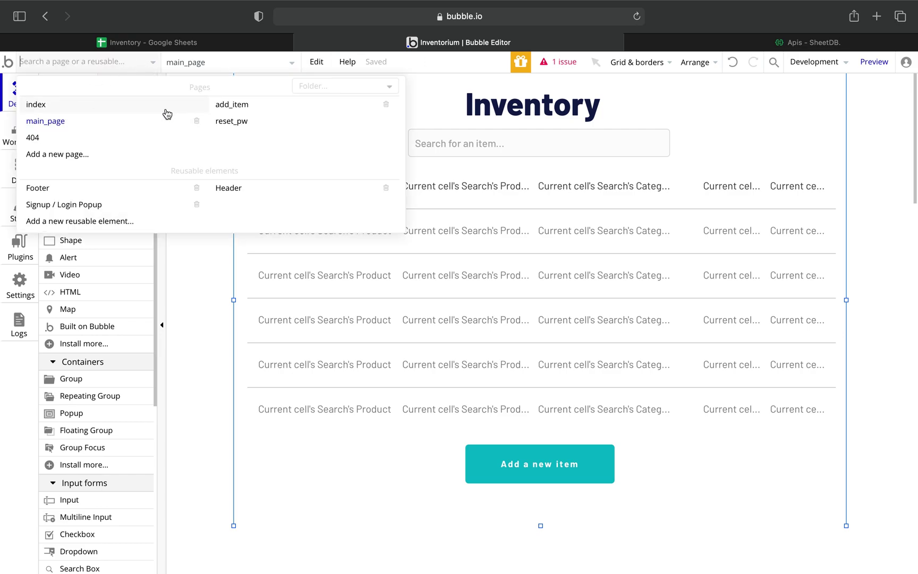
click(235, 105)
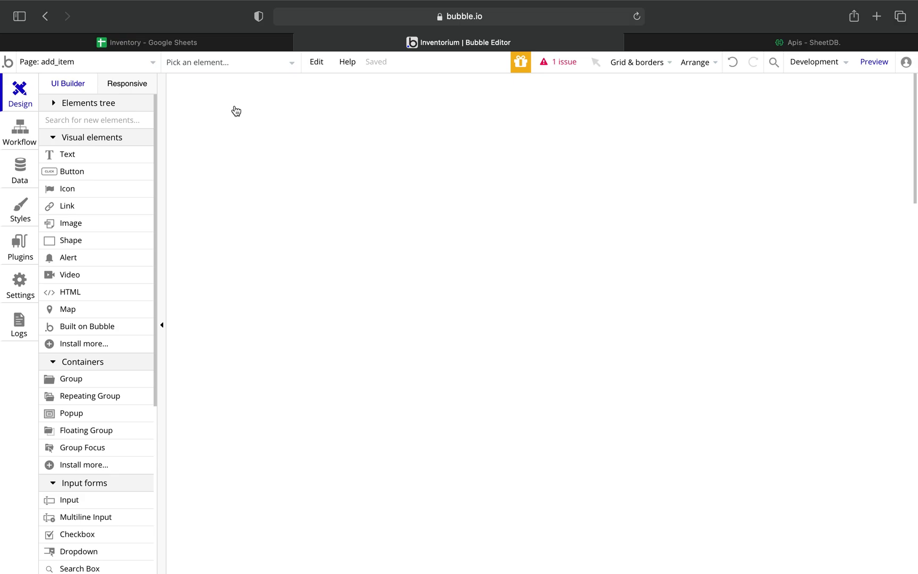
click(85, 155)
drag(388, 92, 718, 135)
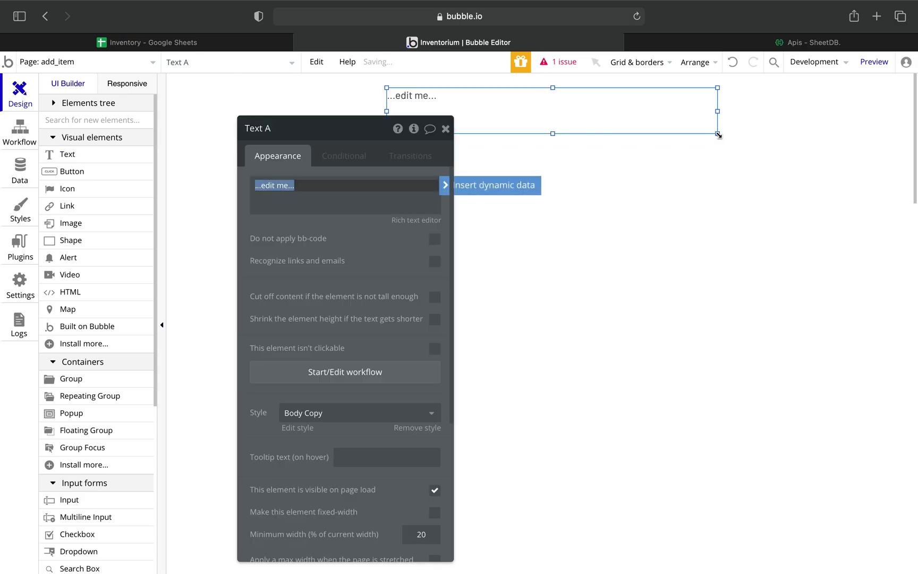
text(Ad)
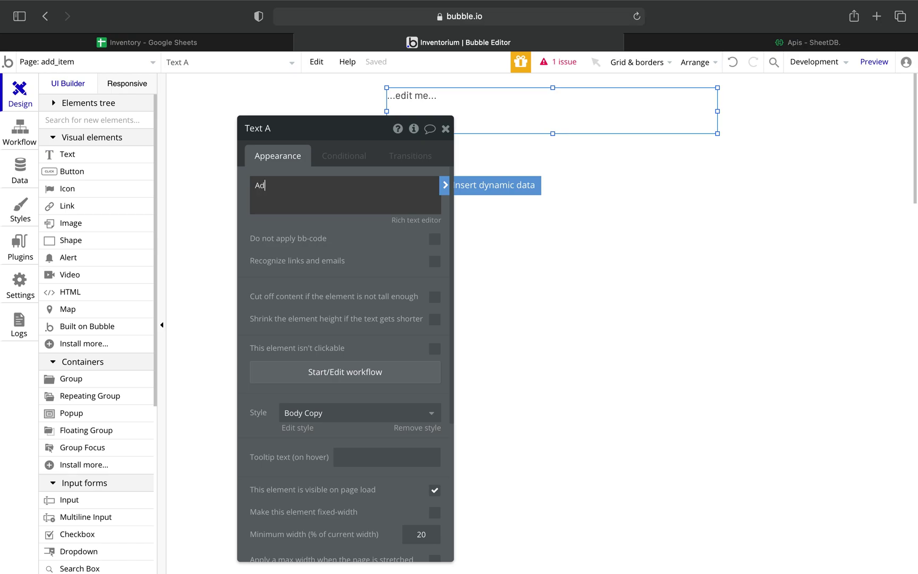
text(ding new items to inventory)
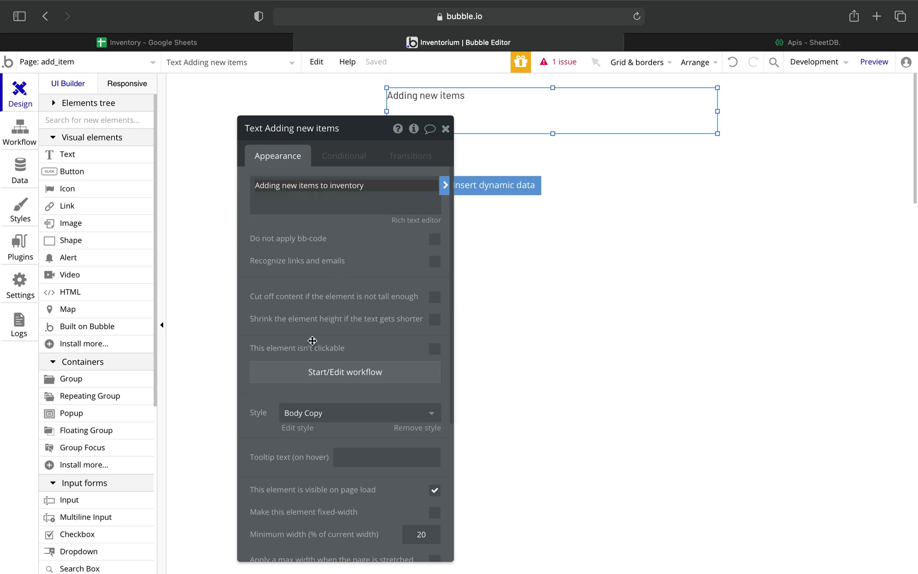
scroll(372, 384, down, 5)
scroll(372, 384, down, 2)
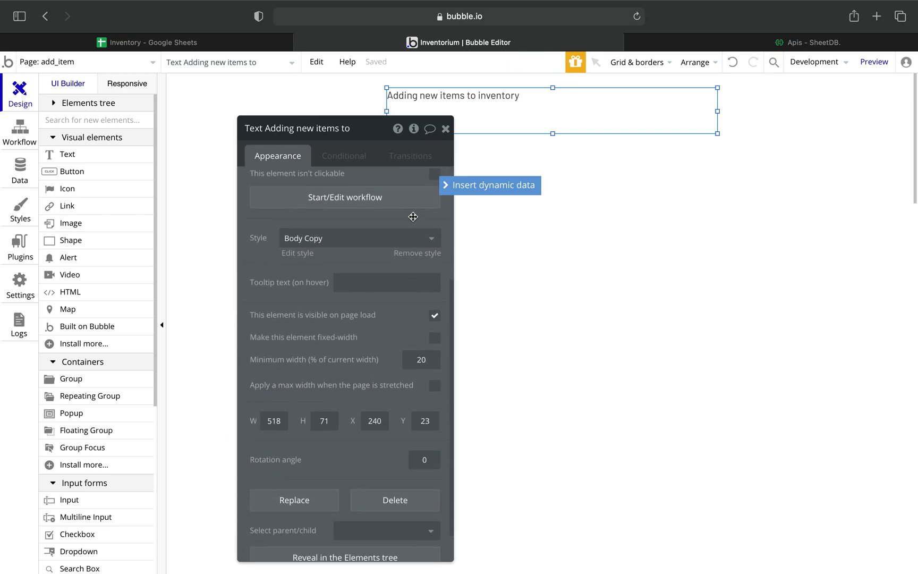
click(414, 240)
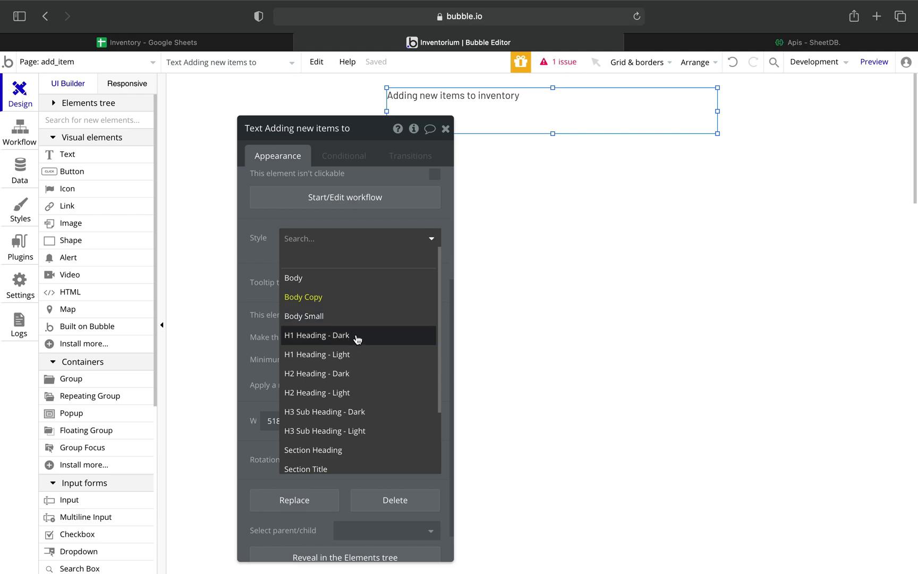
click(356, 340)
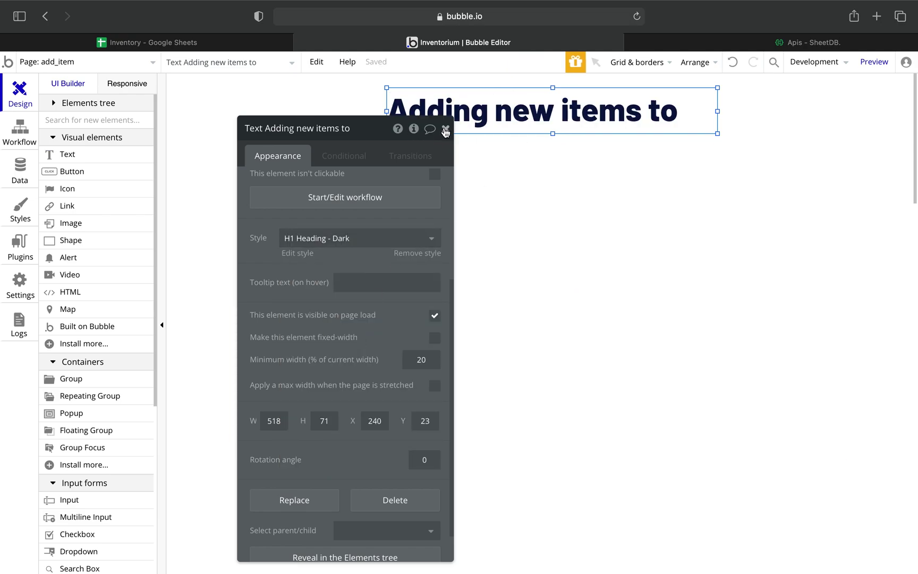
click(445, 129)
Resize the heading box to 703px wide so the title fits on one line.
drag(485, 110, 484, 111)
drag(550, 132, 551, 184)
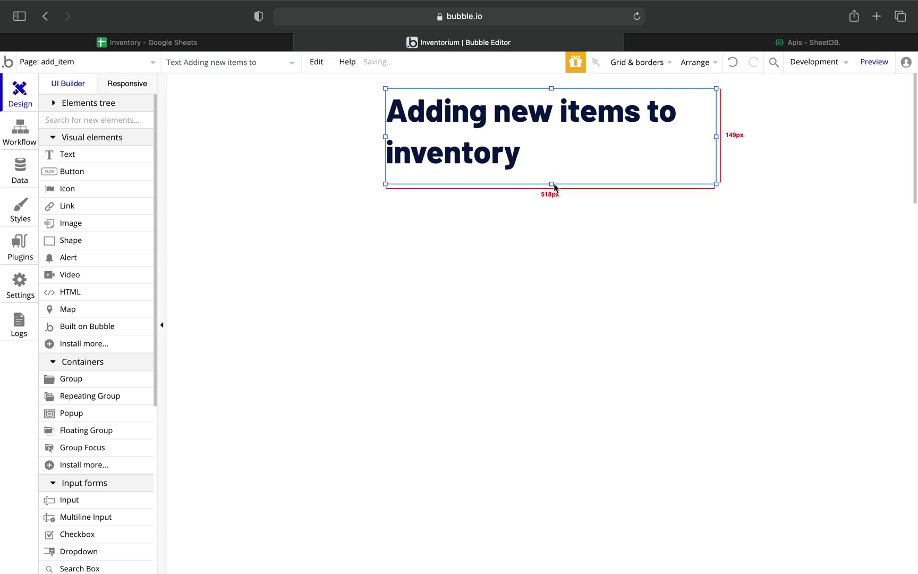
drag(716, 138, 764, 139)
click(765, 137)
click(540, 126)
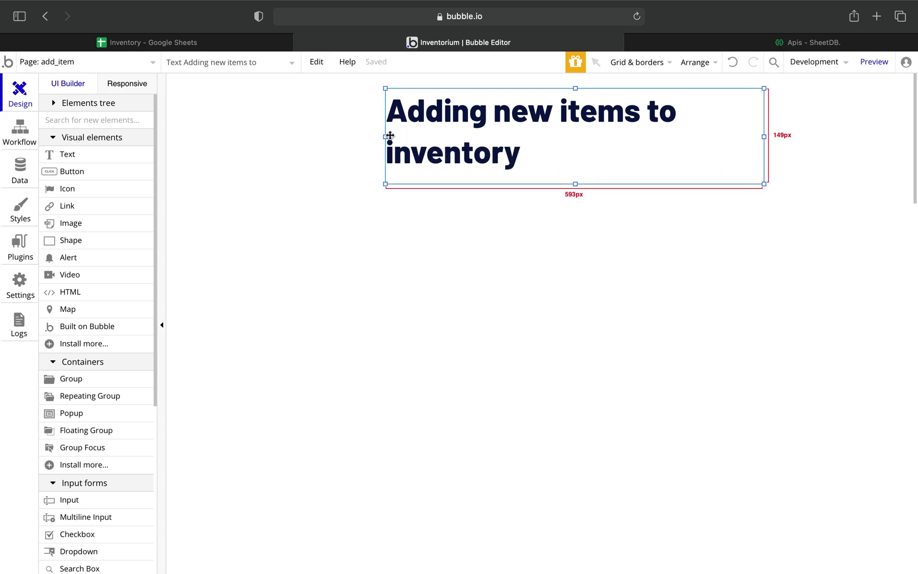
drag(385, 137, 315, 136)
drag(540, 184, 540, 148)
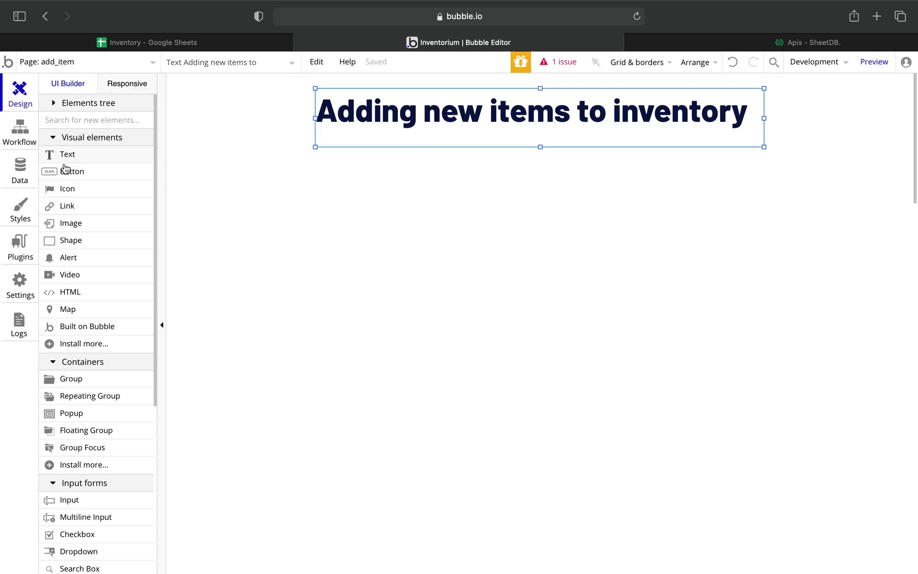
Draw the Product input below the heading and a second input beneath it.
click(58, 501)
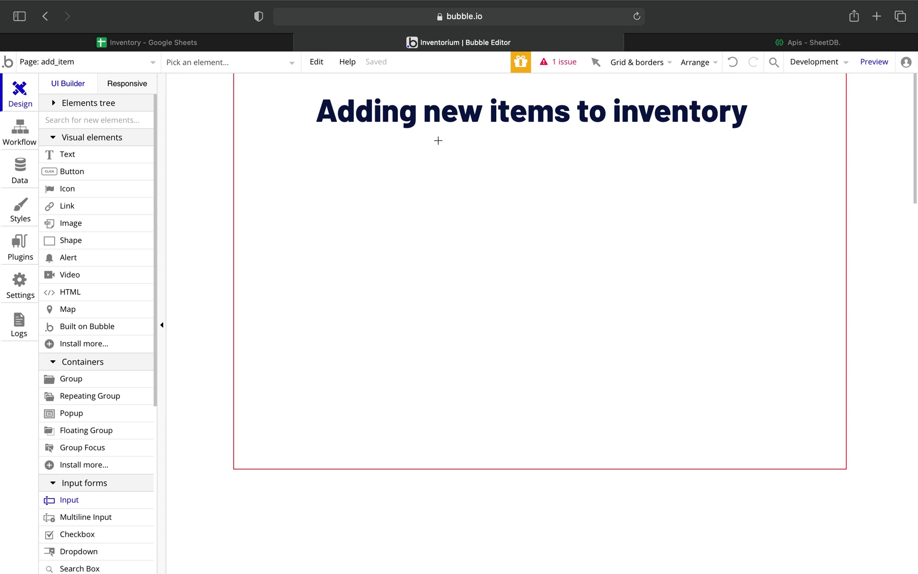
drag(443, 141, 615, 168)
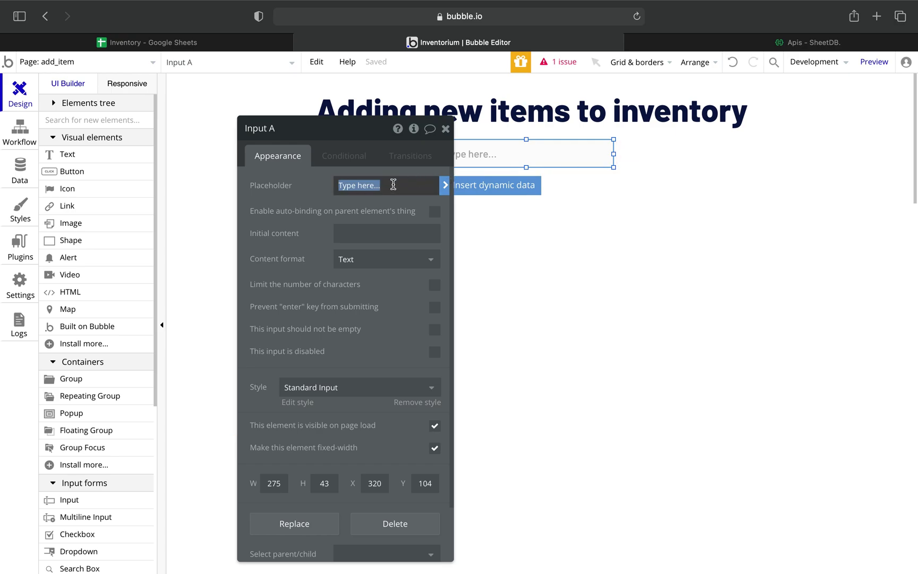
text(Product)
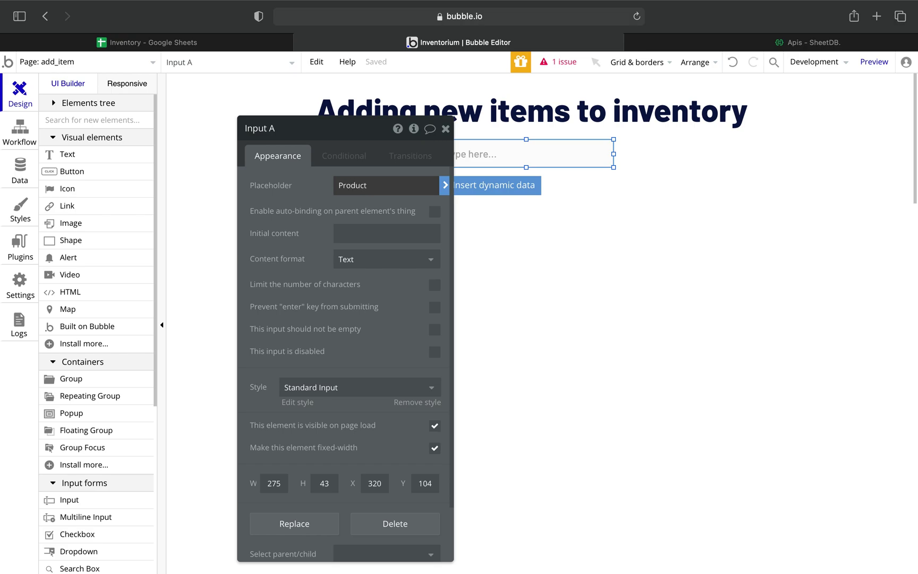
click(445, 129)
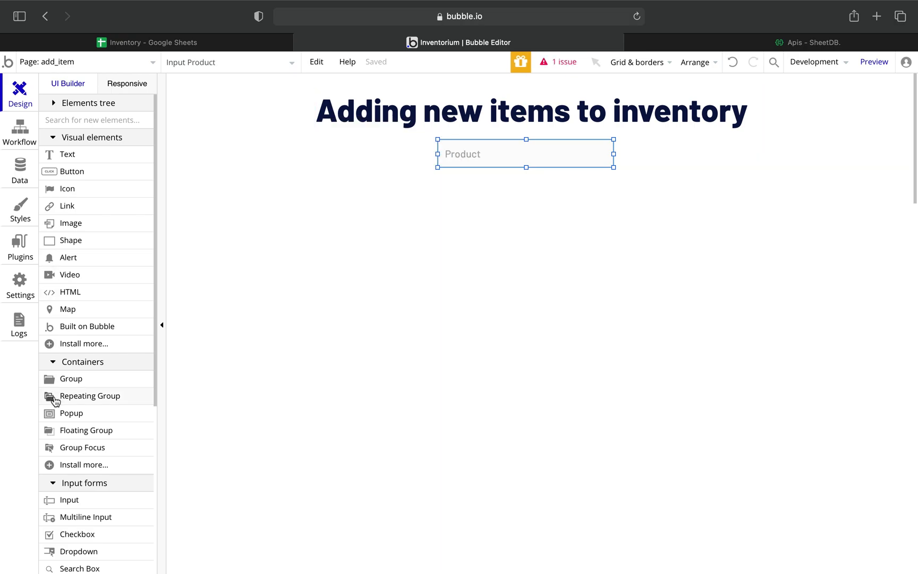
click(68, 500)
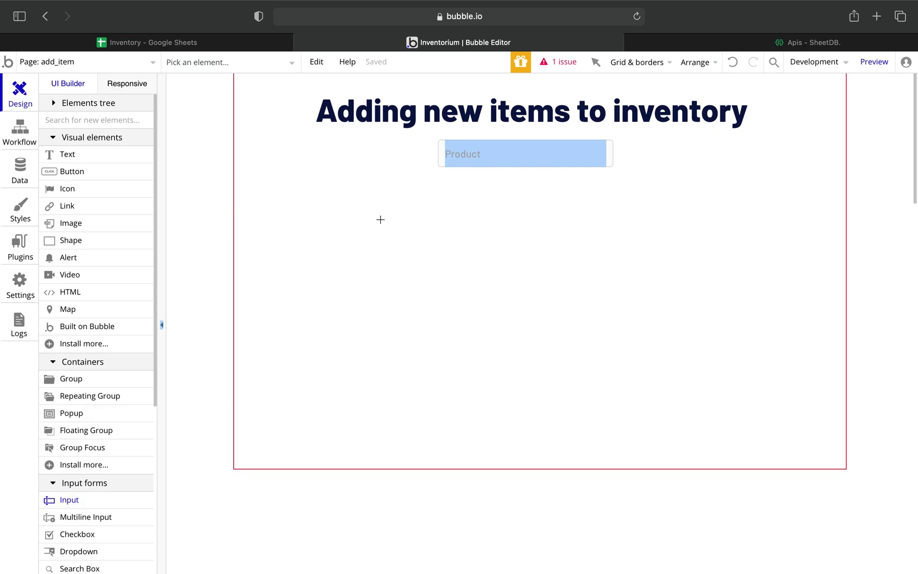
drag(438, 180, 614, 205)
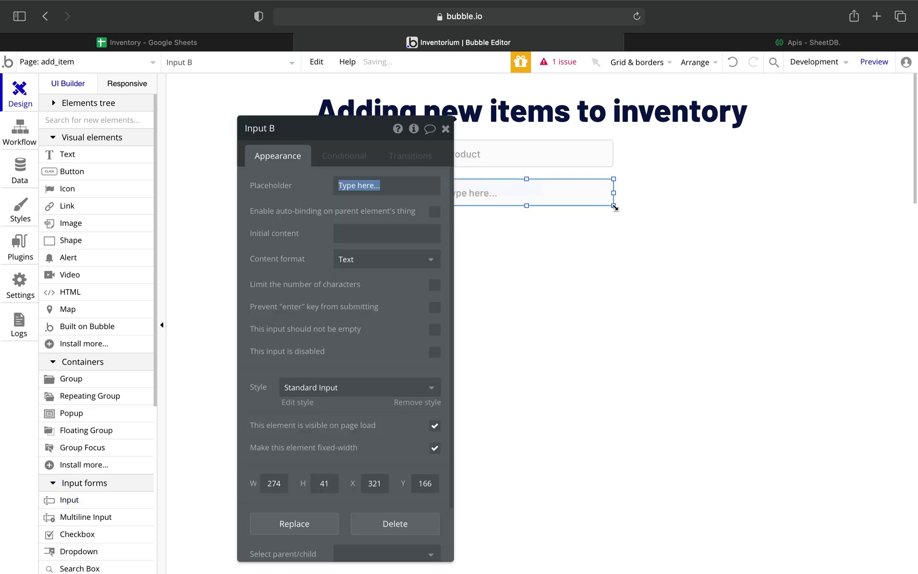
triple_click(385, 185)
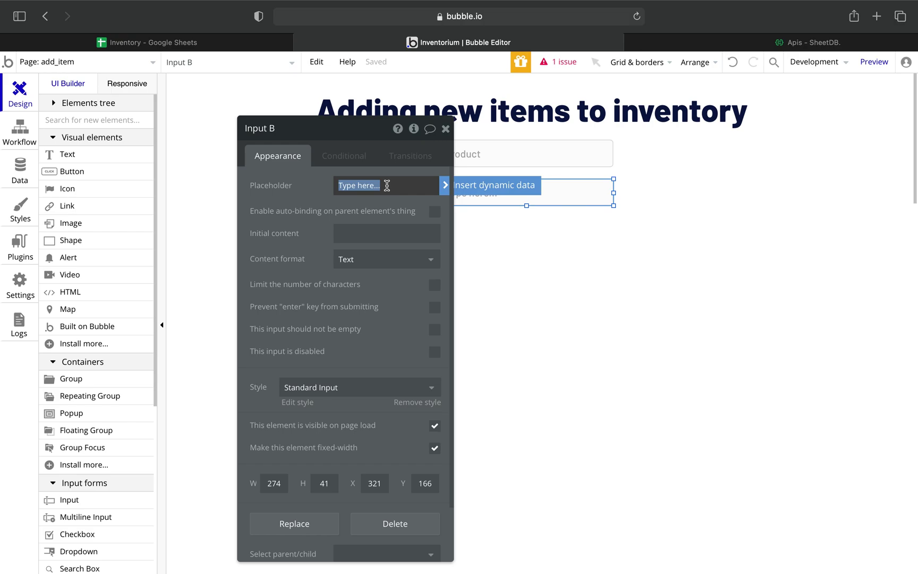
click(590, 354)
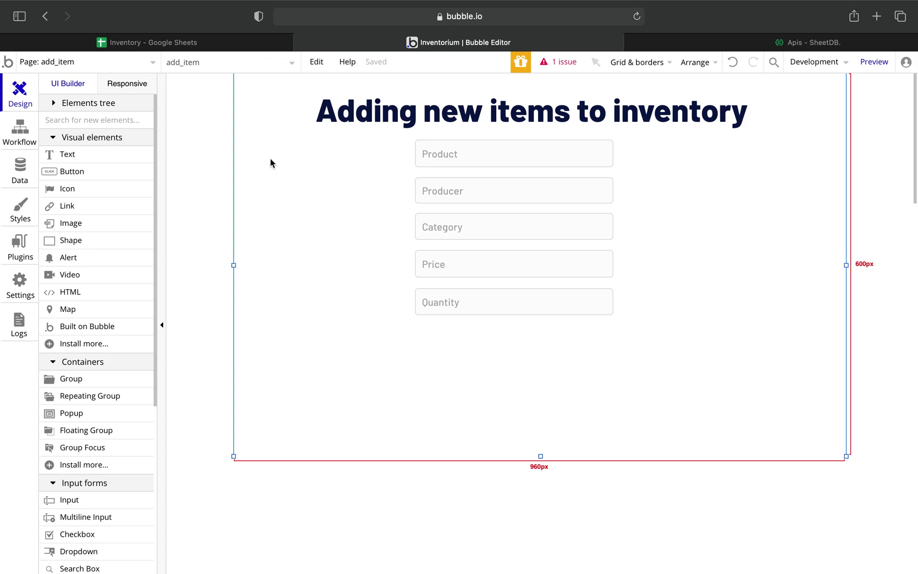
Draw an 'Add a new item' button below the Quantity field and create its click workflow.
click(80, 171)
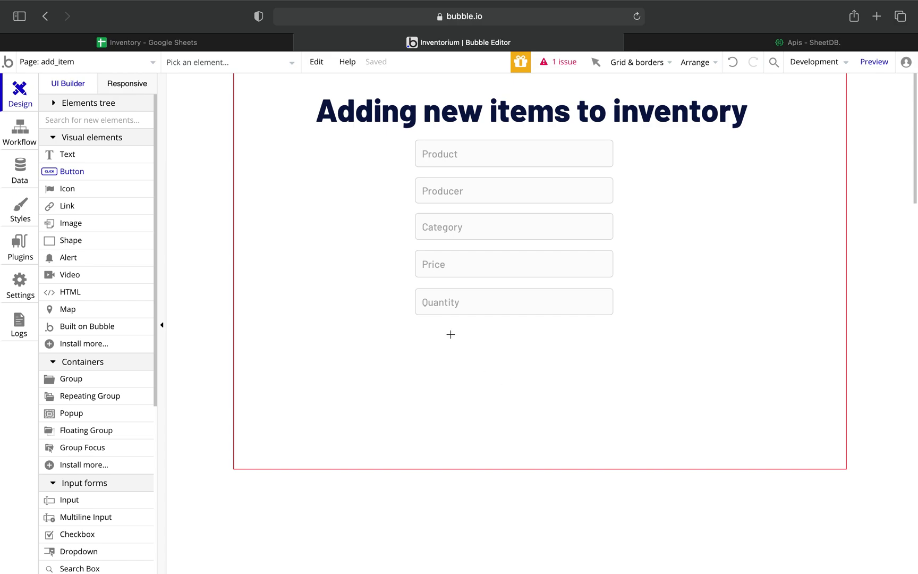
drag(448, 338, 573, 369)
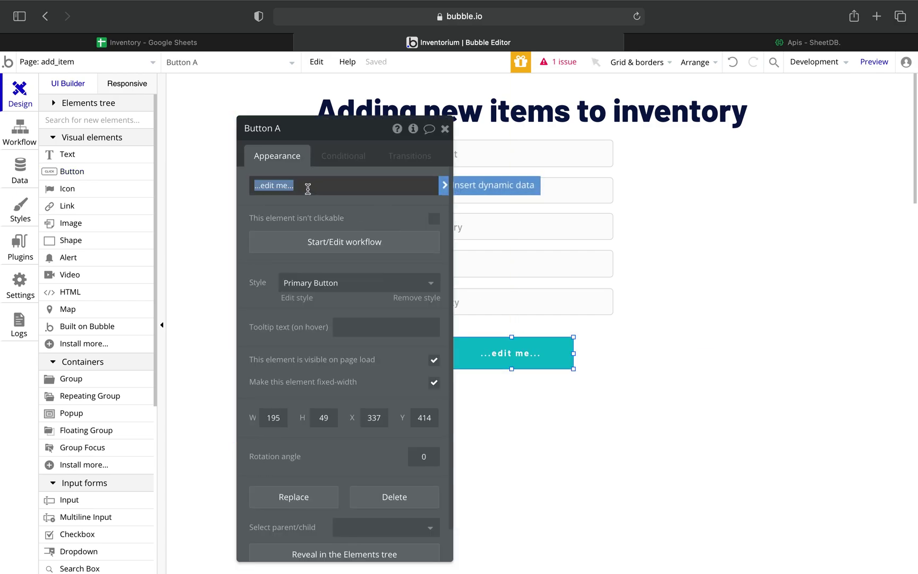
text(Add a new oitem)
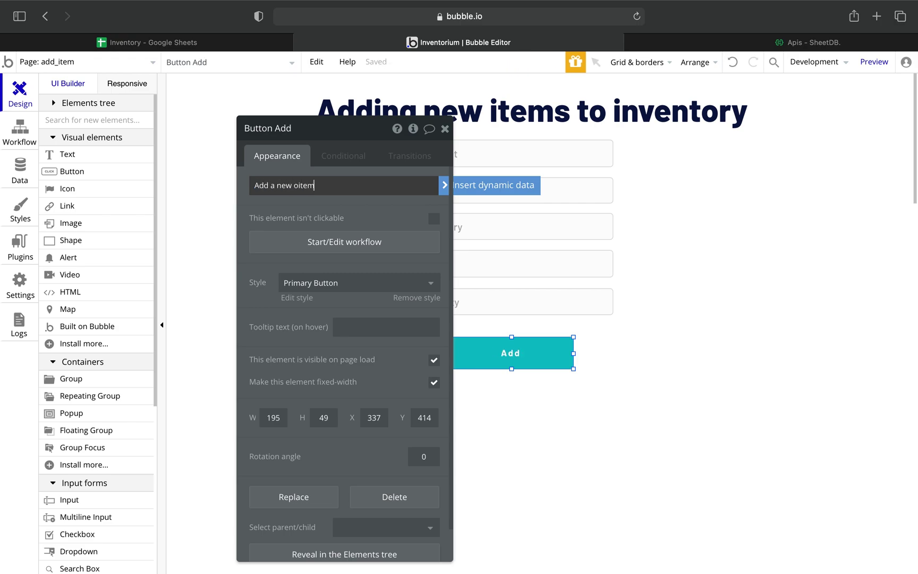
key(BackSpace)
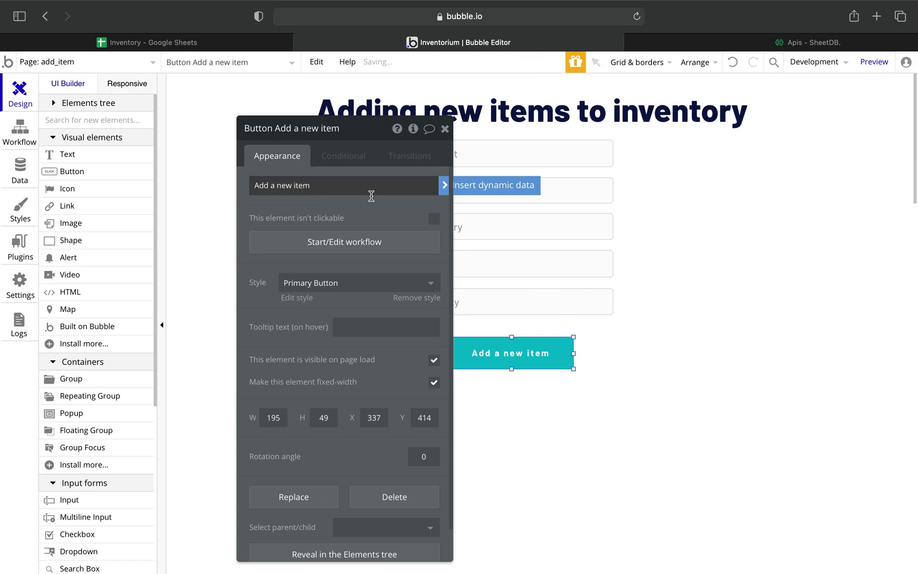
click(343, 242)
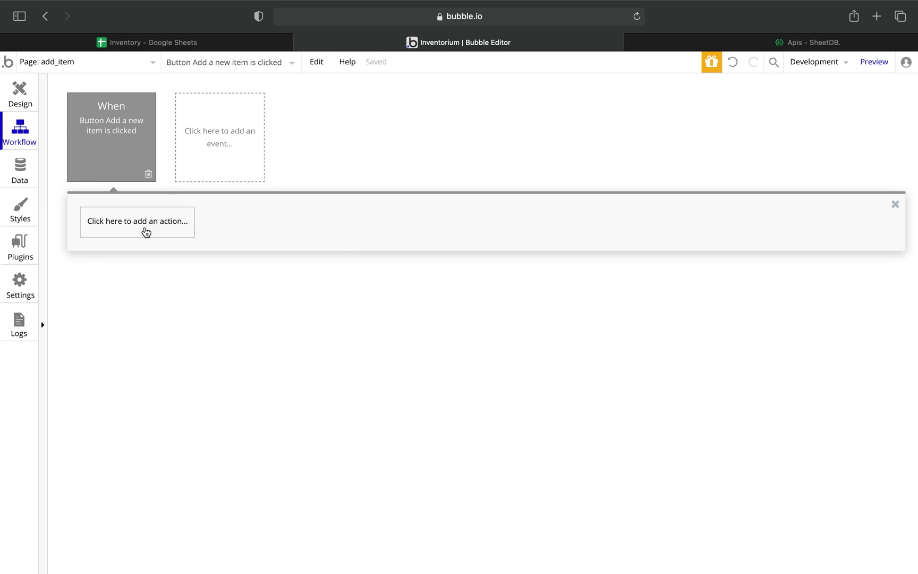
Add a SheetDB - Posting step and bind its Product parameter to the Product input's value.
click(145, 229)
mouse_move(128, 417)
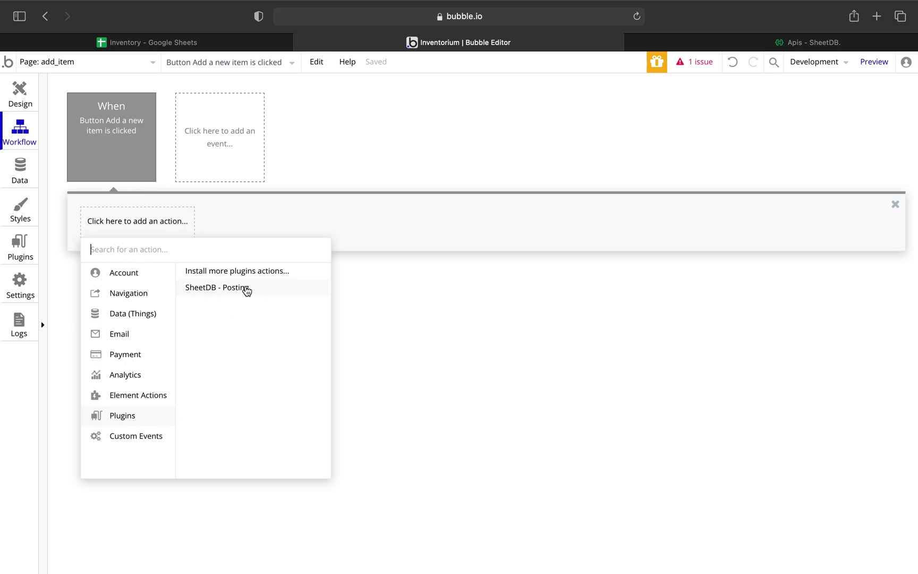
click(220, 289)
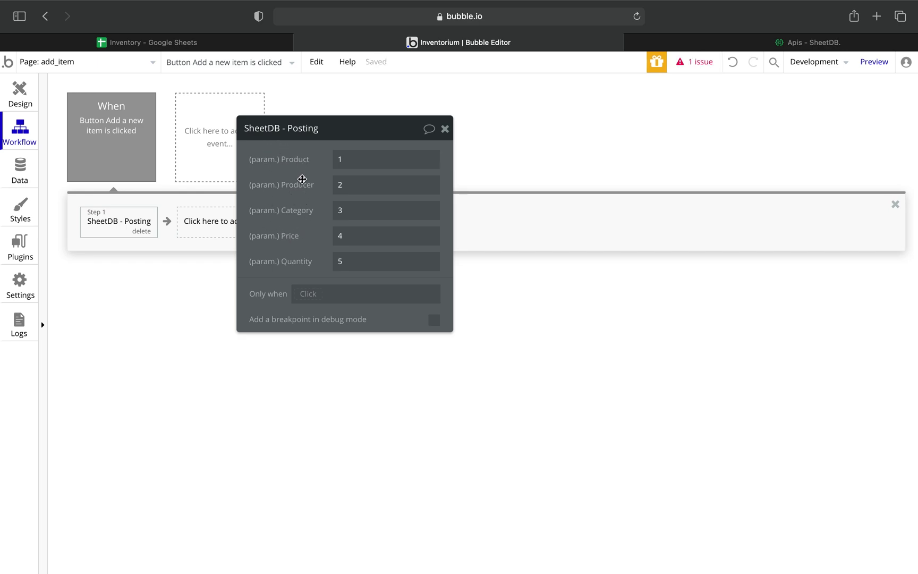
mouse_move(277, 164)
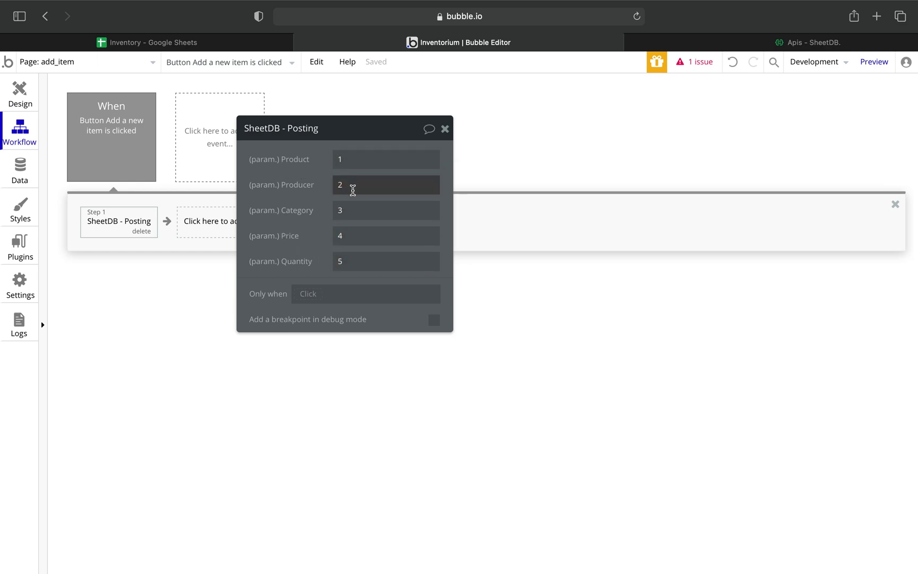
click(346, 162)
key(BackSpace)
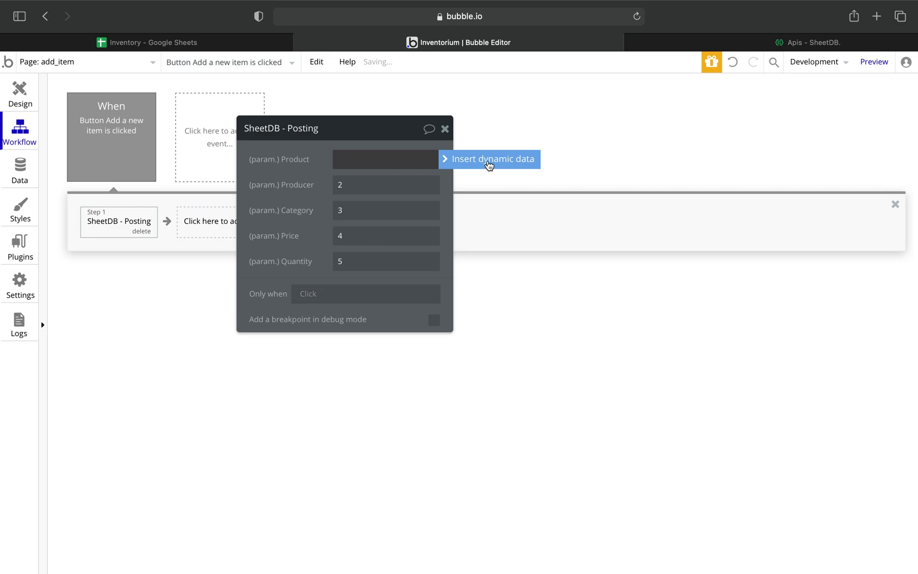
click(488, 164)
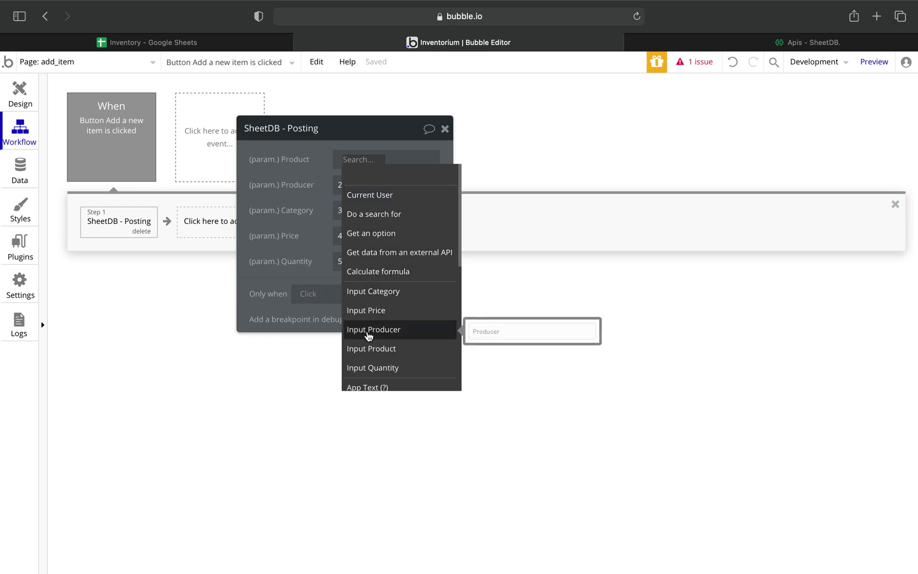
click(390, 353)
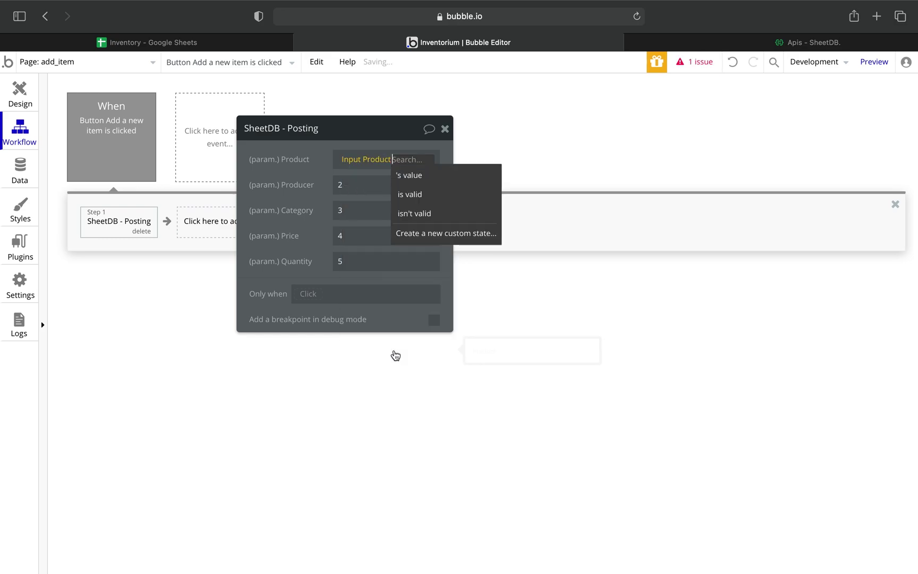
click(420, 180)
Bind the Producer parameter to the Producer input and clear Category's placeholder value 3.
click(356, 191)
key(BackSpace)
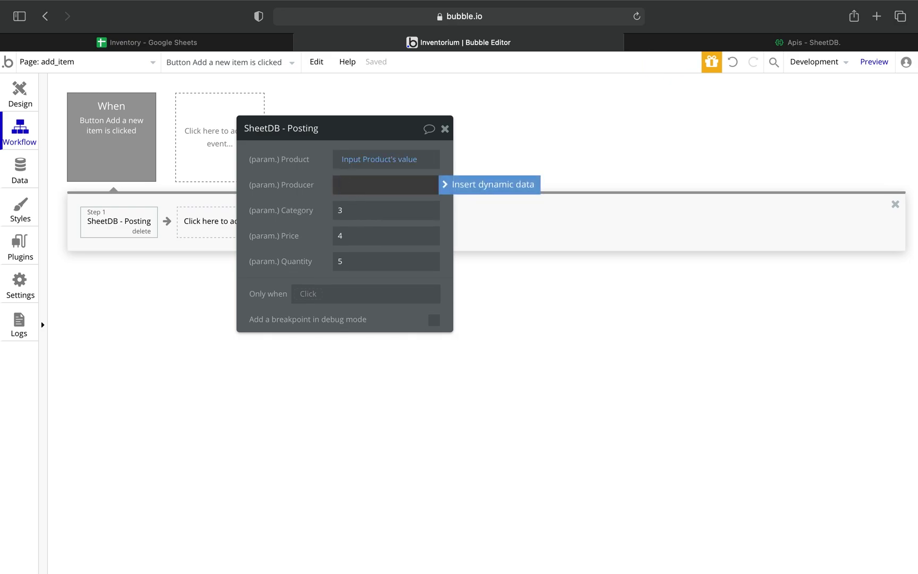
click(447, 186)
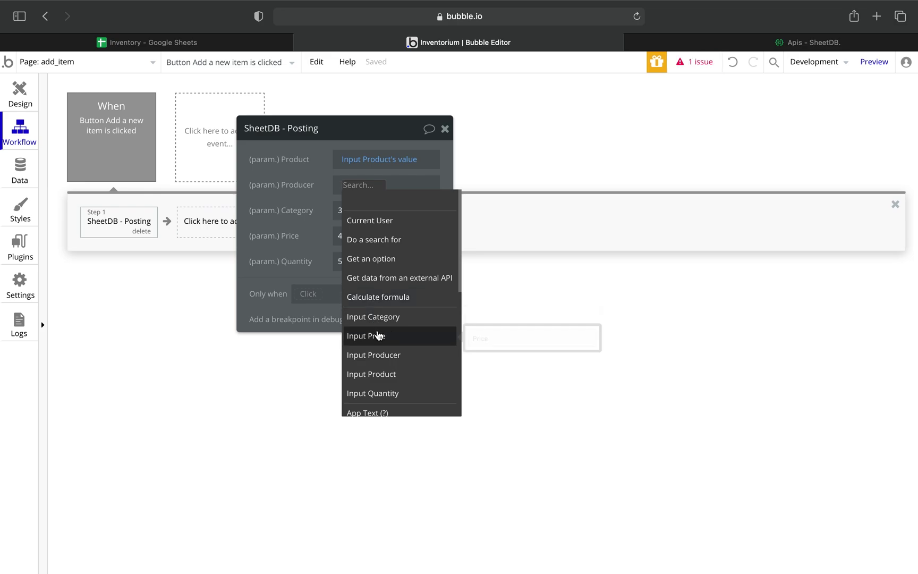
click(390, 358)
click(373, 213)
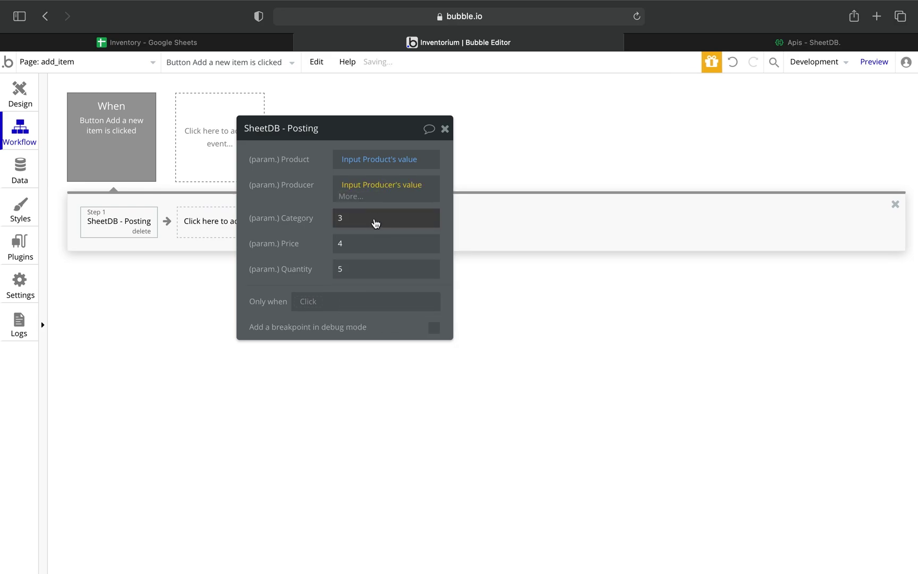
click(361, 213)
key(BackSpace)
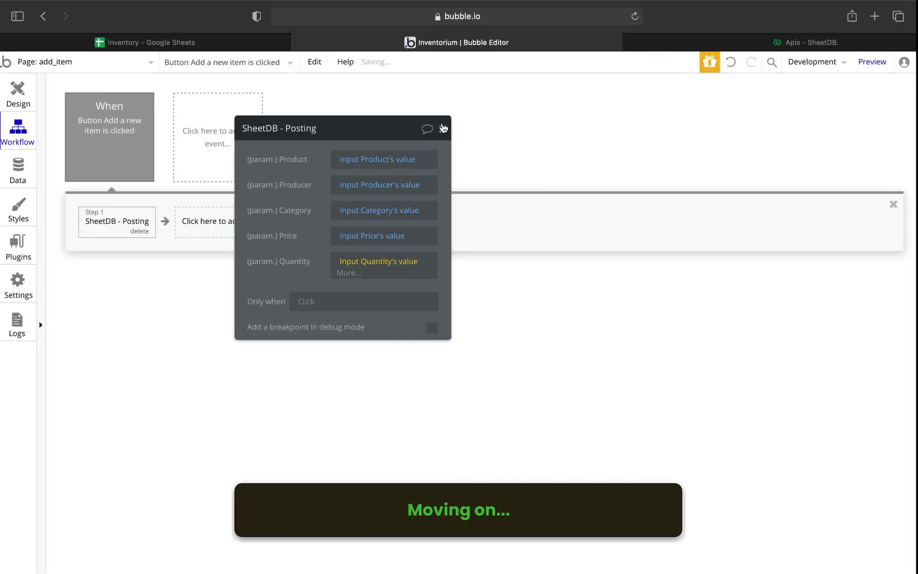
click(445, 129)
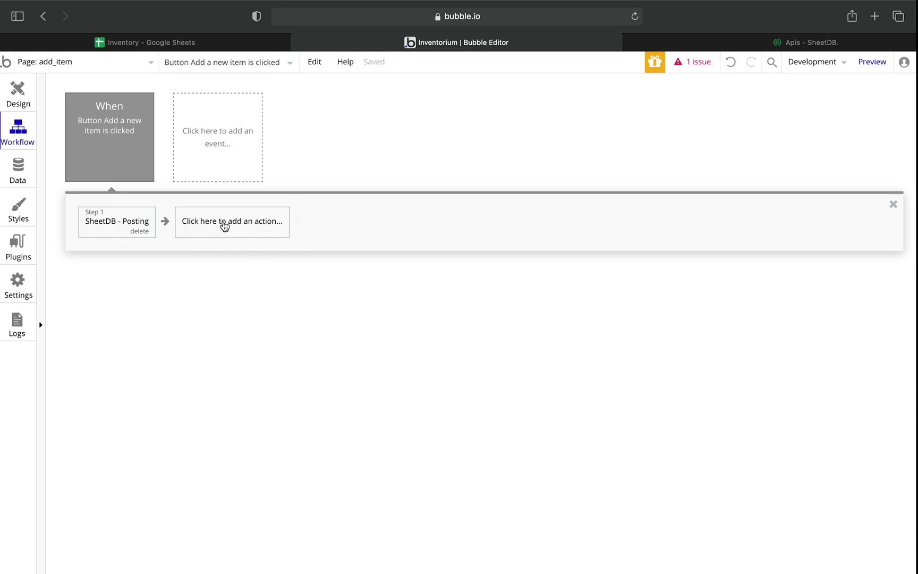
Add a 'Reset relevant inputs' step after the posting, then launch a preview.
click(225, 226)
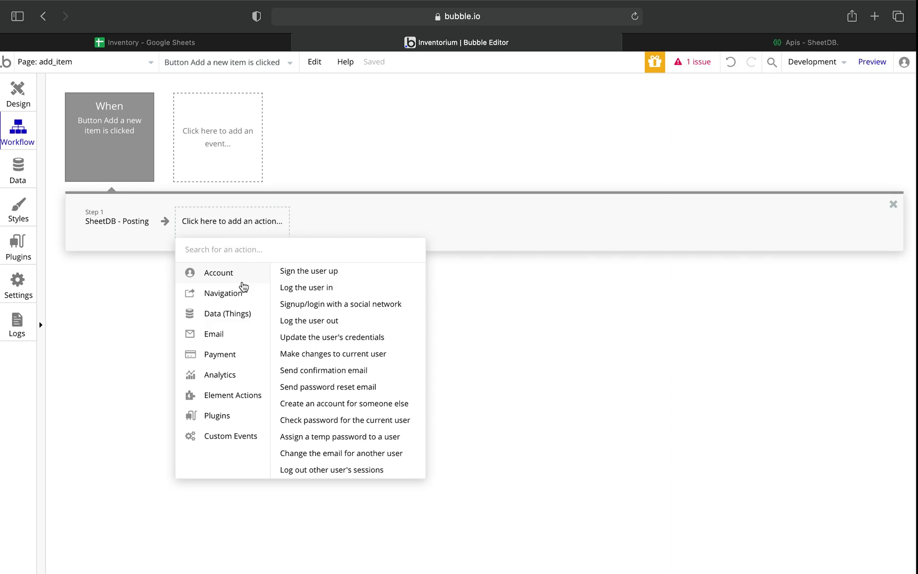
mouse_move(207, 399)
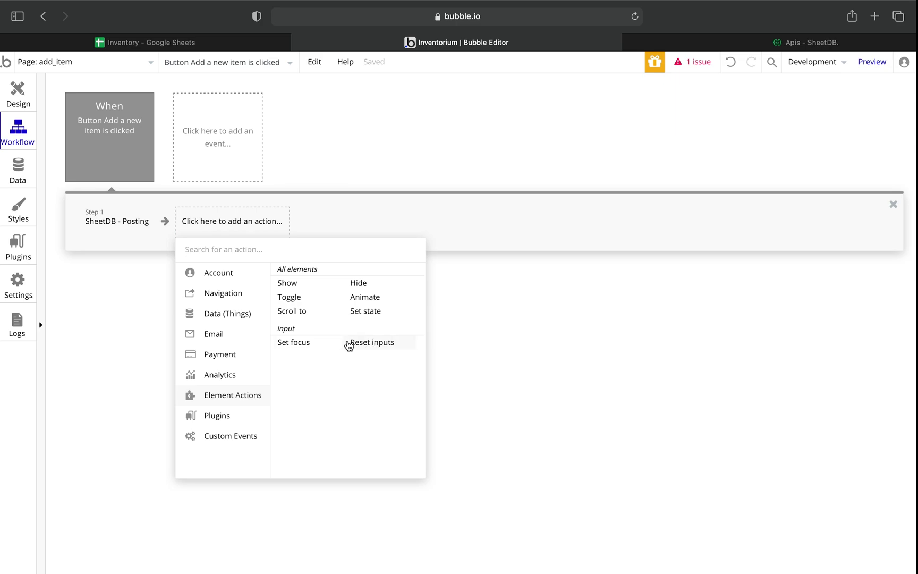
click(386, 347)
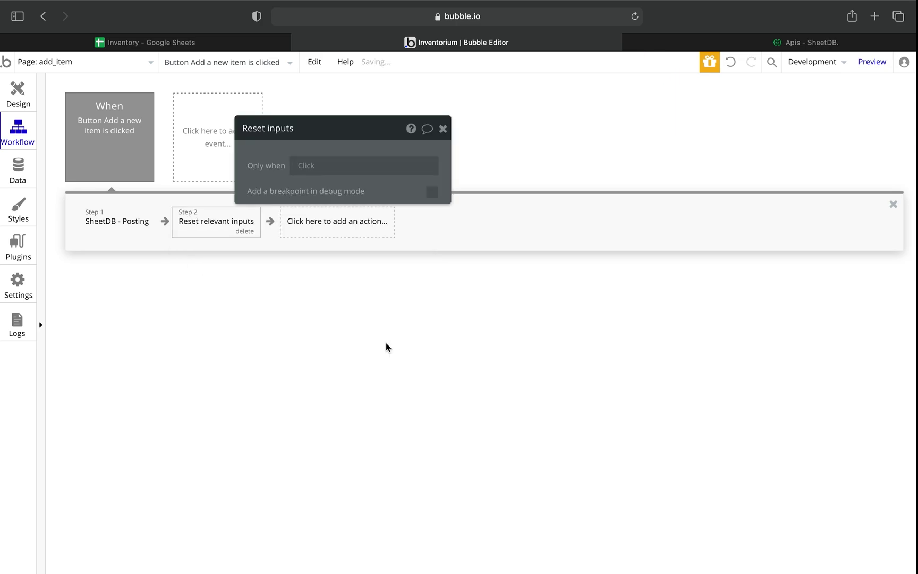
click(443, 129)
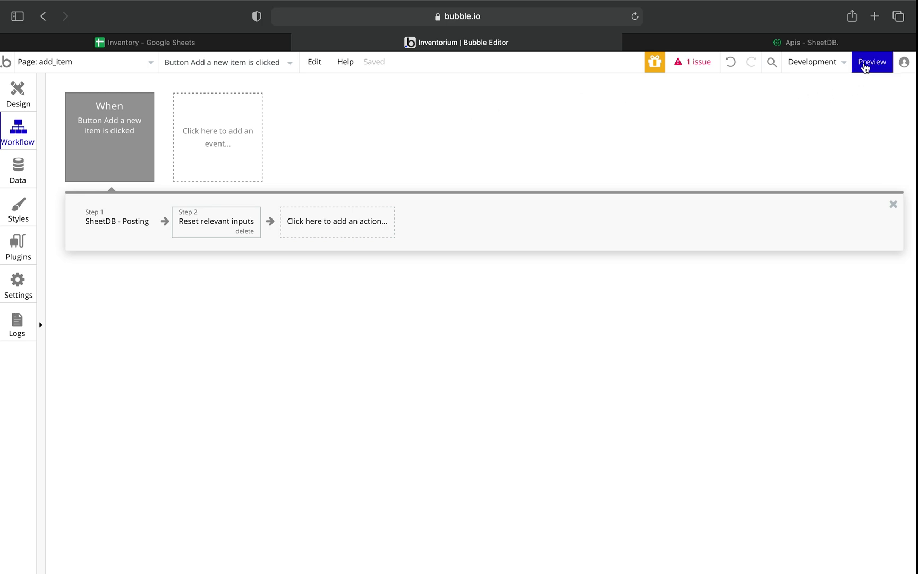
click(864, 64)
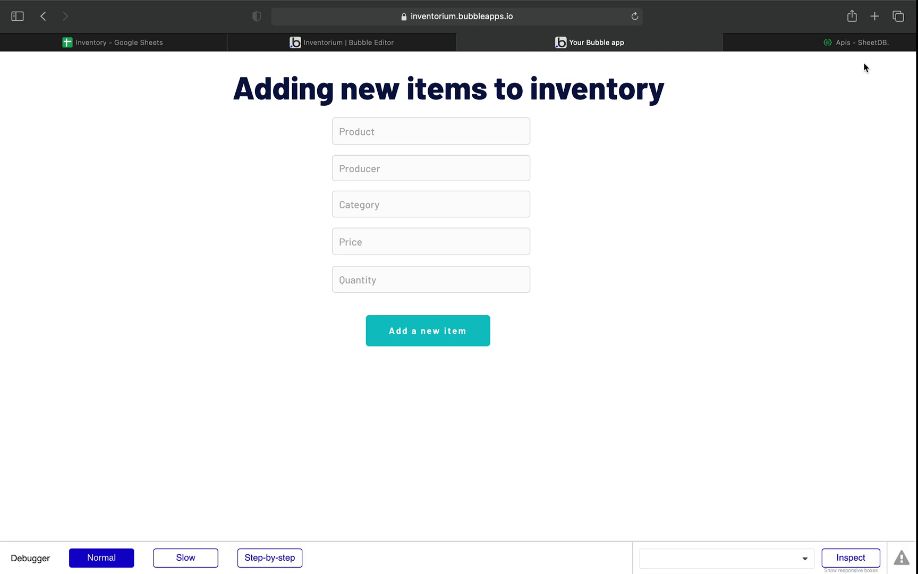
Fill in product 63-10i, producer Nokia, category Retro Mobile, price 50 and quantity 1.
click(367, 130)
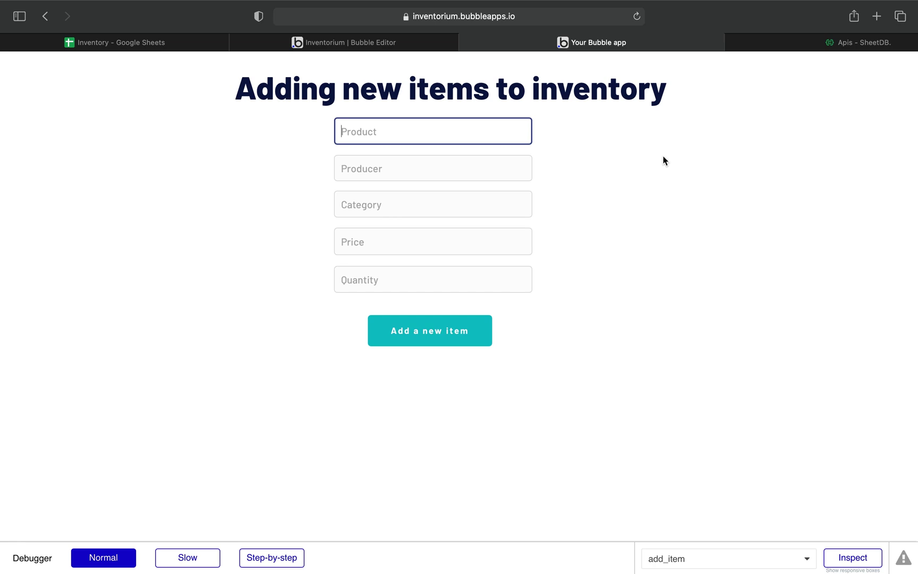
text(63-10i)
click(372, 169)
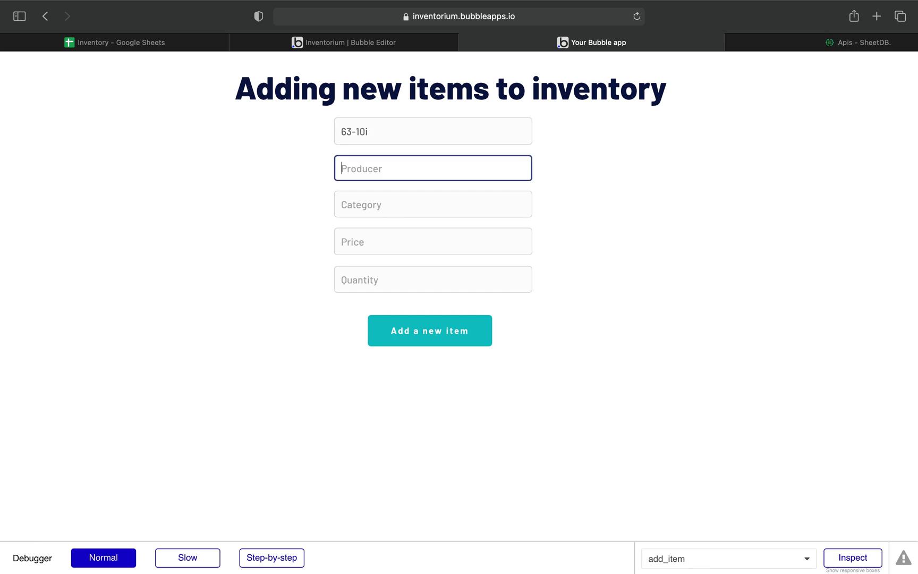
text(Nokia)
click(384, 206)
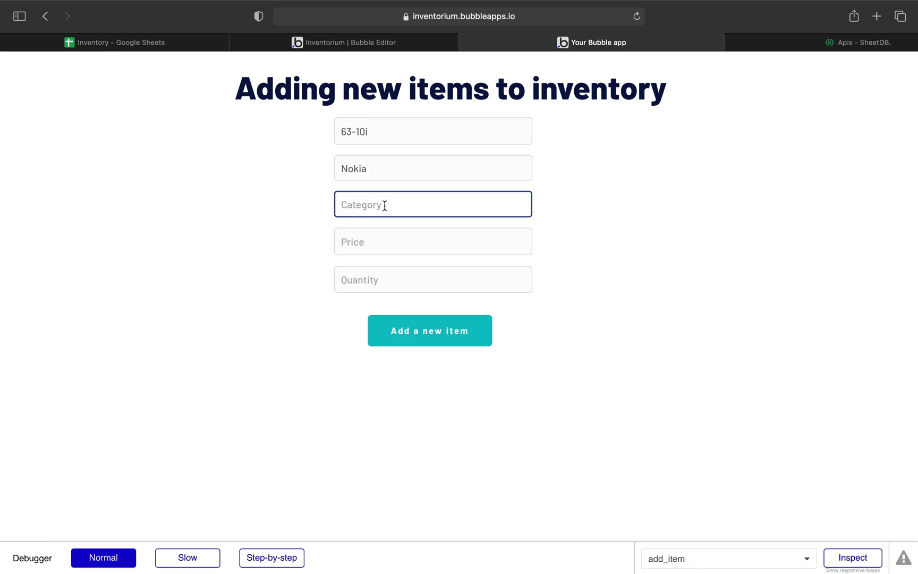
text(Retro Mobile)
click(374, 246)
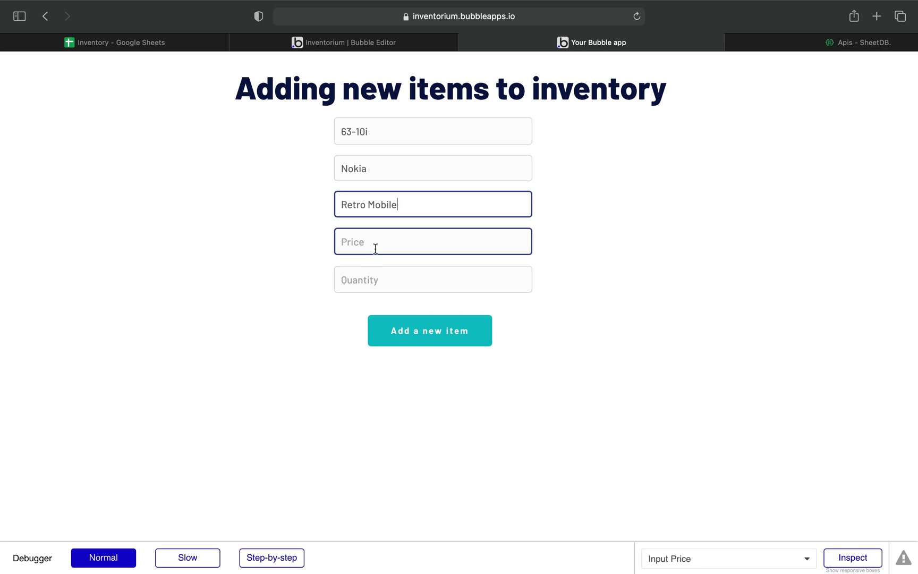
text(50)
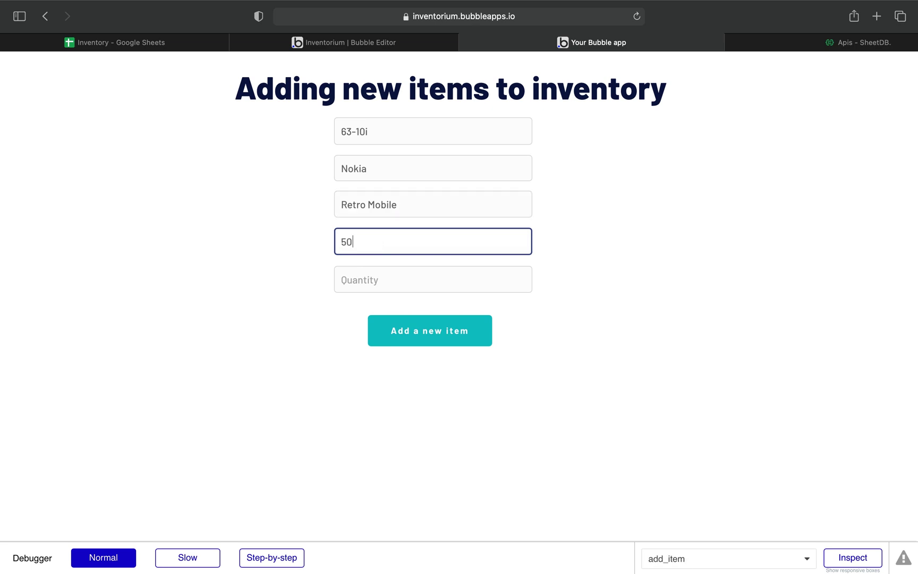
click(347, 282)
click(383, 279)
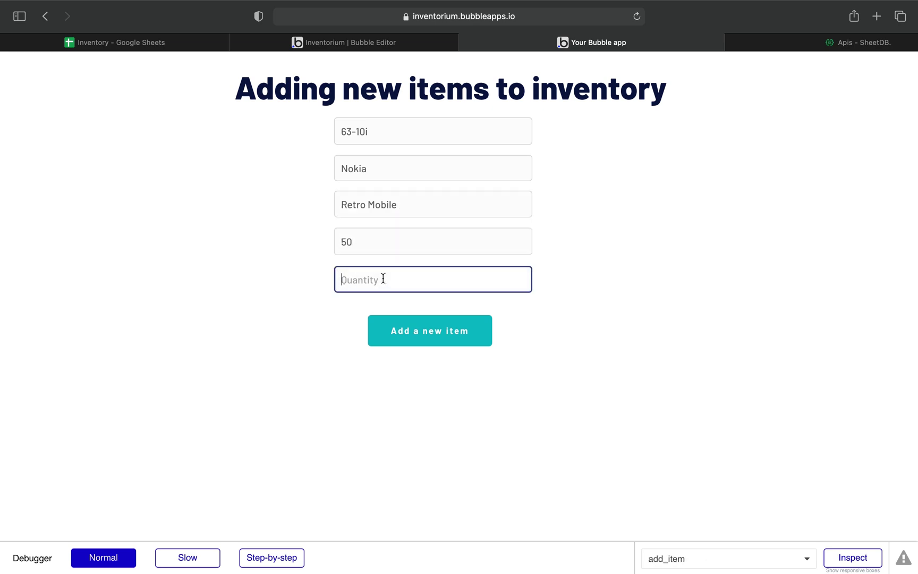
text(1)
Submit the new item and switch to the Inventory Google Sheet.
click(446, 334)
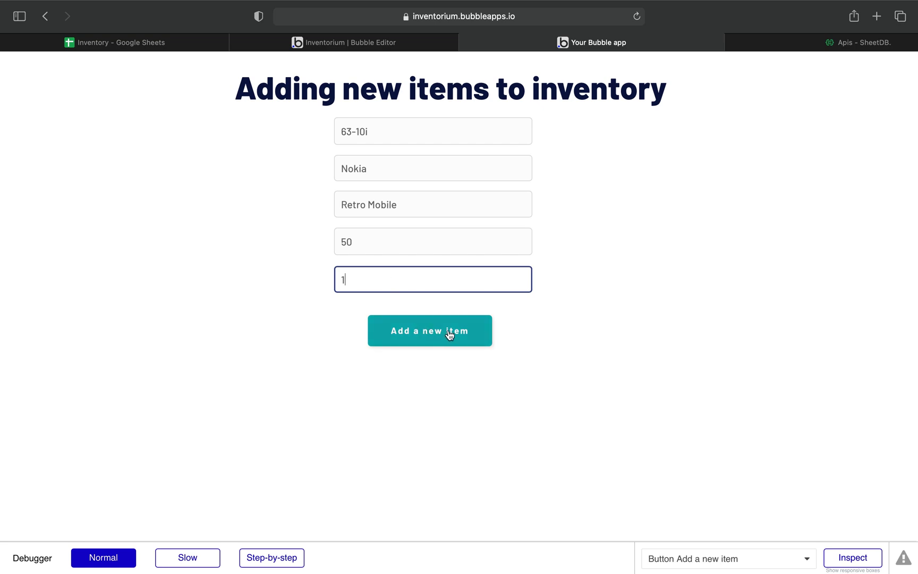
click(446, 335)
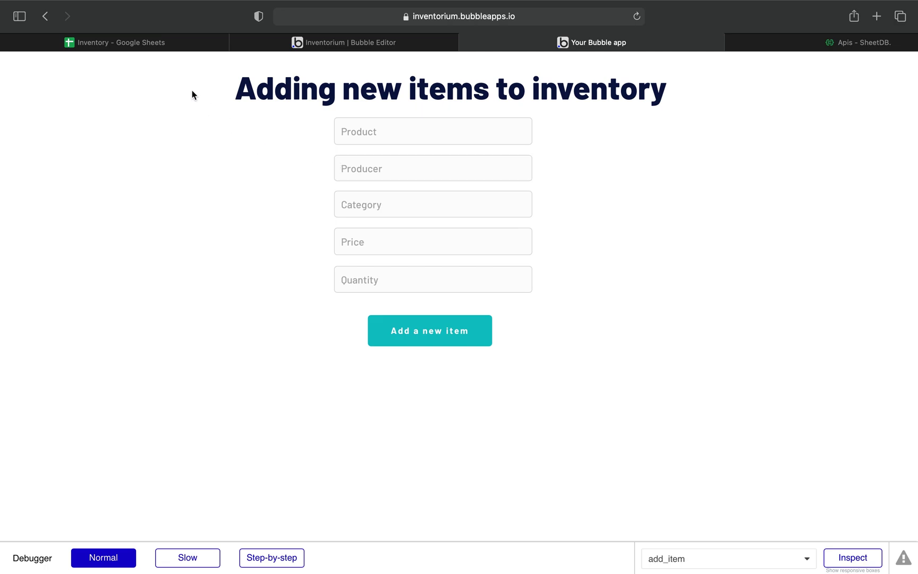
click(144, 41)
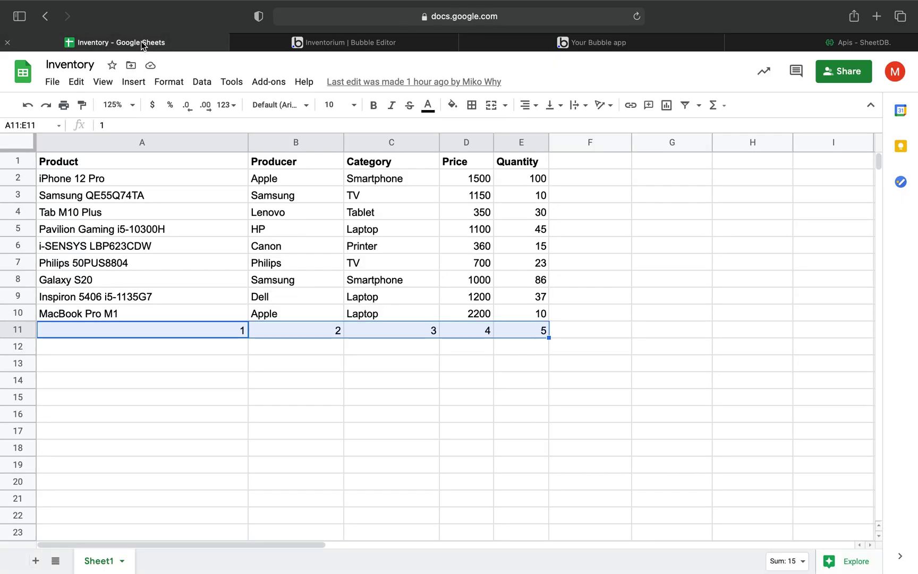
Delete the leftover test values 1–5 from row 11 of the sheet.
scroll(335, 231, down, 3)
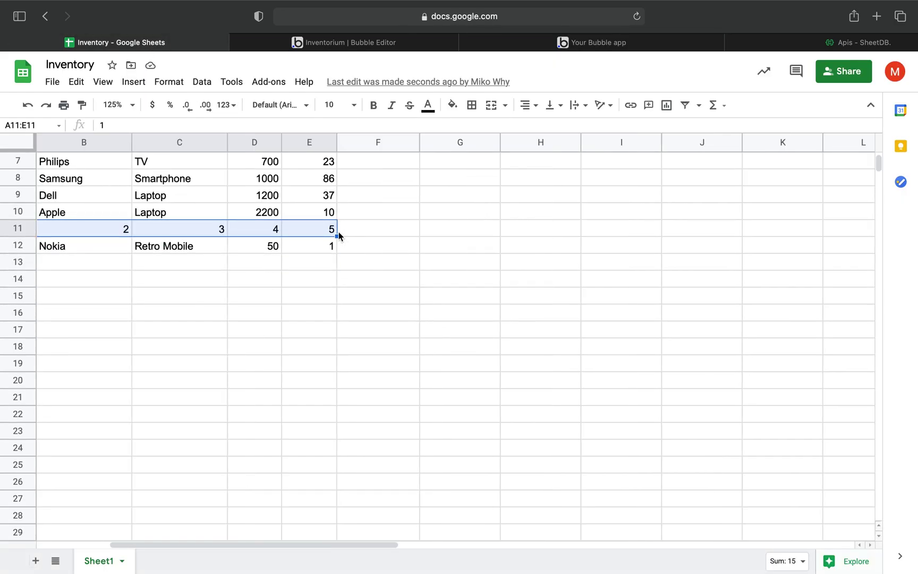
scroll(183, 242, up, 1)
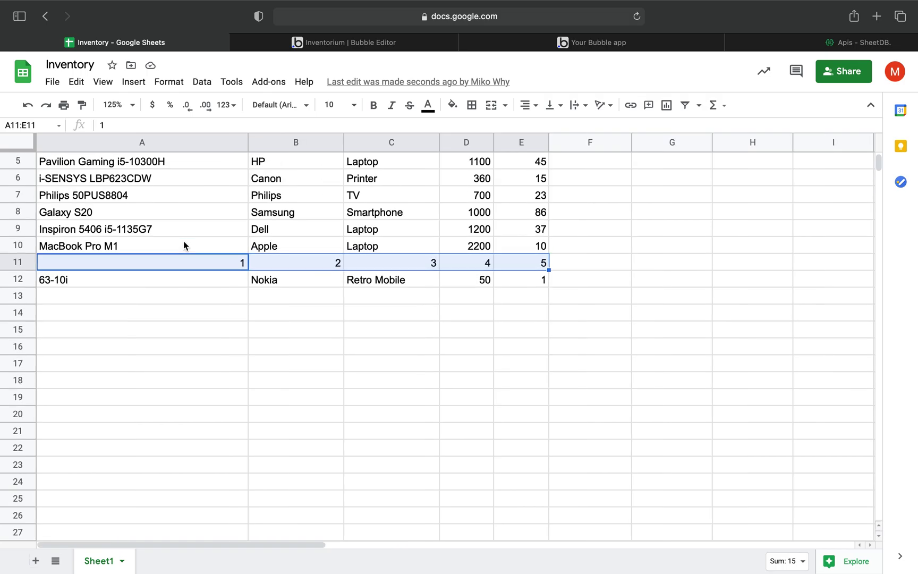
key(Delete)
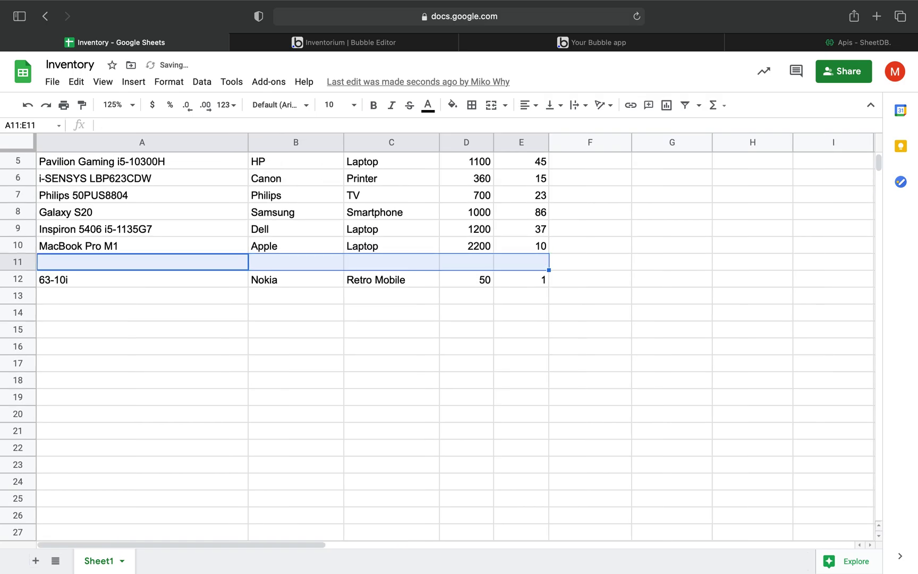
Select the new 63-10i Nokia entry across row 12, then go back to the Bubble editor.
click(219, 284)
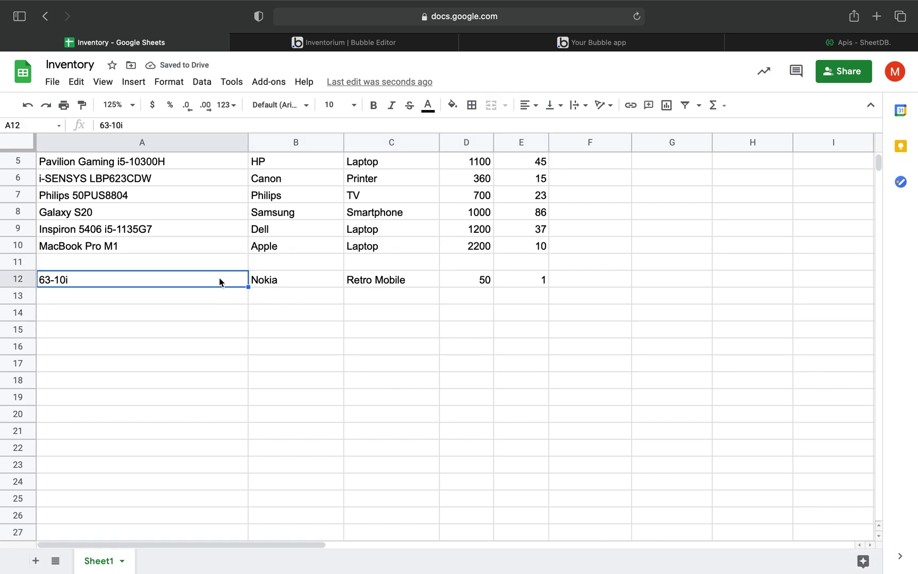
scroll(288, 305, up, 3)
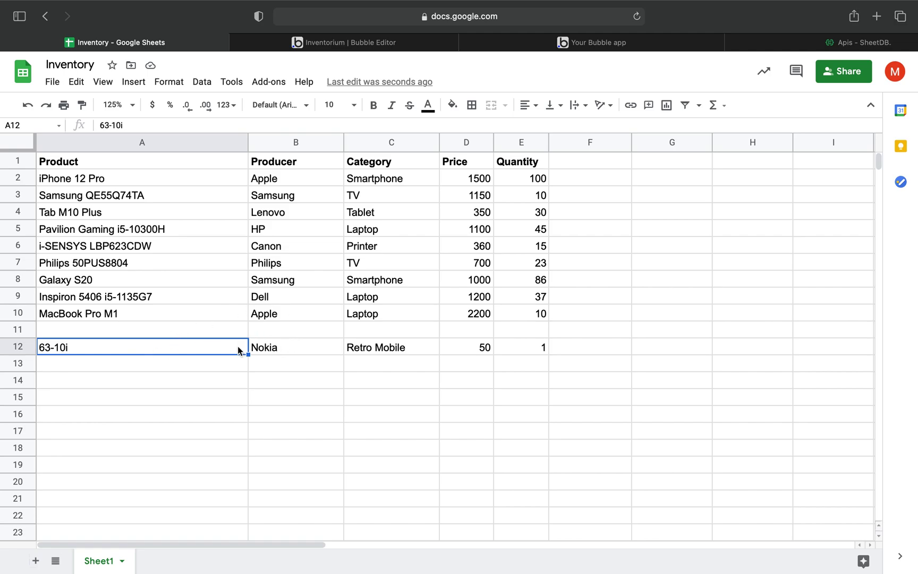
drag(239, 348, 524, 349)
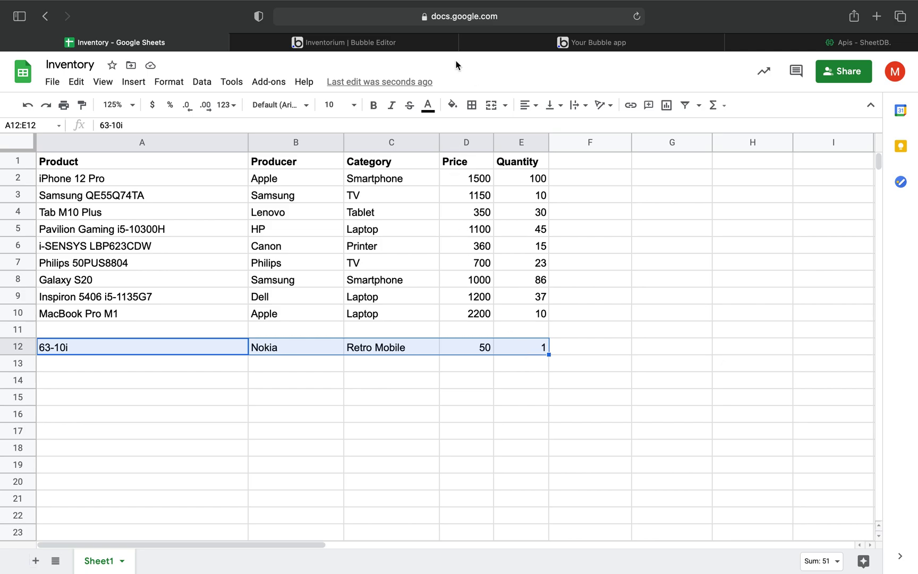
click(413, 43)
Switch the Design view to main_page and launch its preview.
click(18, 96)
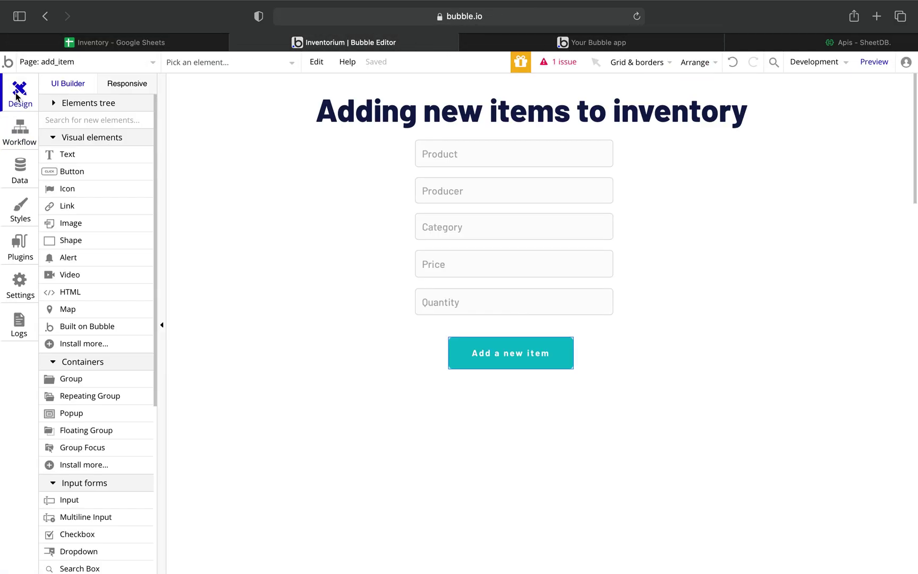
click(156, 60)
click(44, 122)
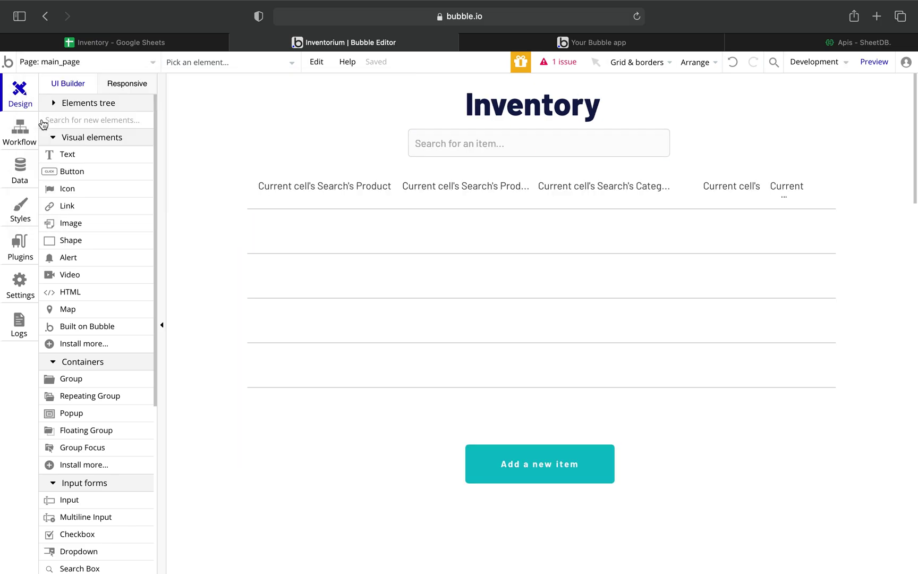
click(873, 65)
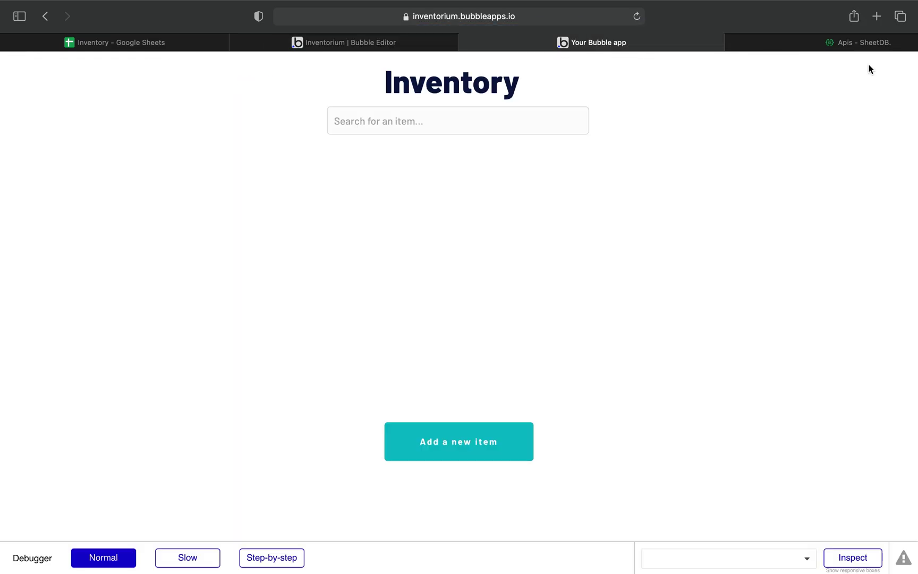
Search the inventory for 'nokia' to confirm 63-10i appears, then go to 'Add a new item'.
click(492, 134)
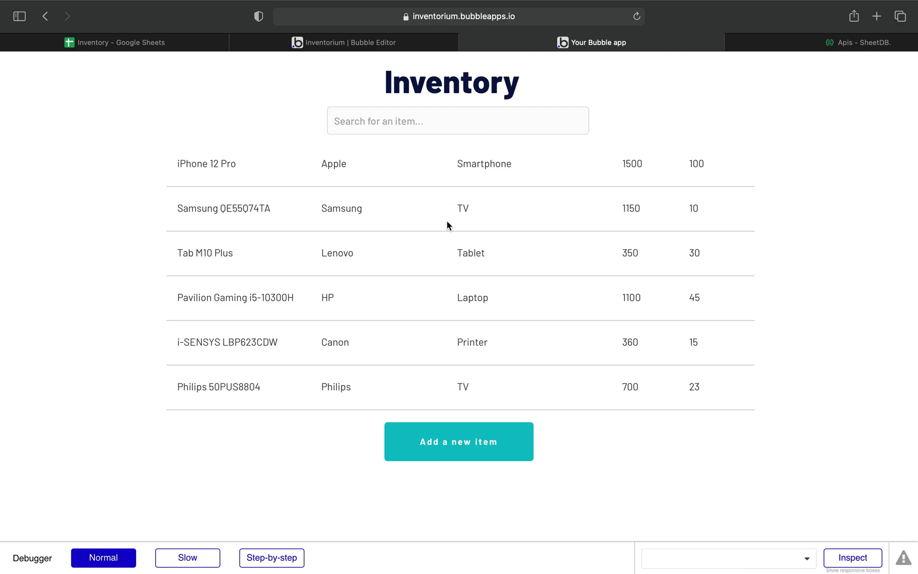
scroll(446, 226, down, 2)
scroll(446, 225, up, 2)
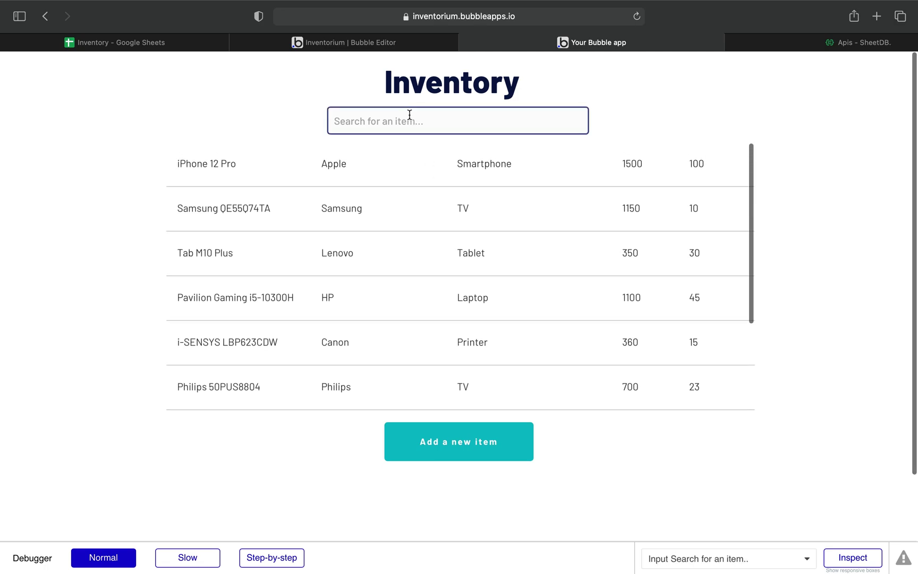
text(nokia)
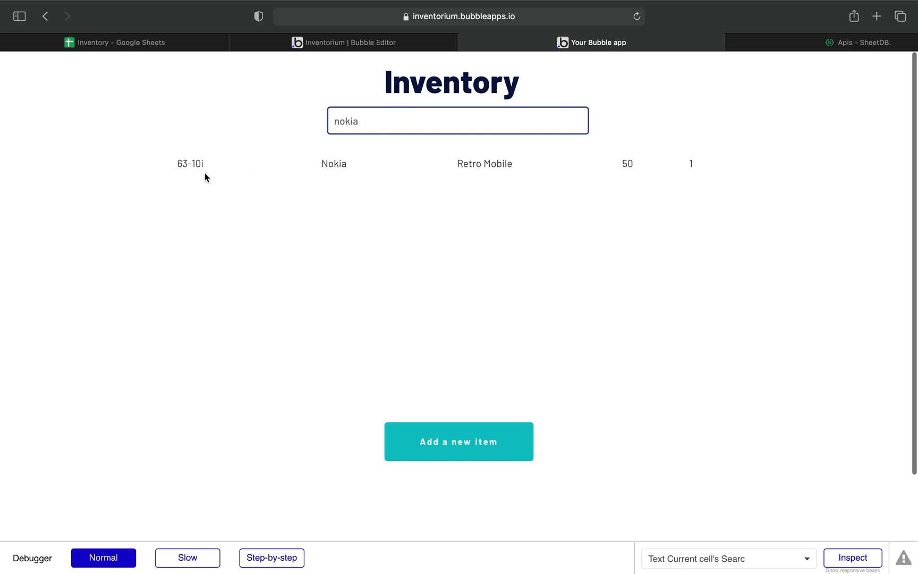
click(456, 444)
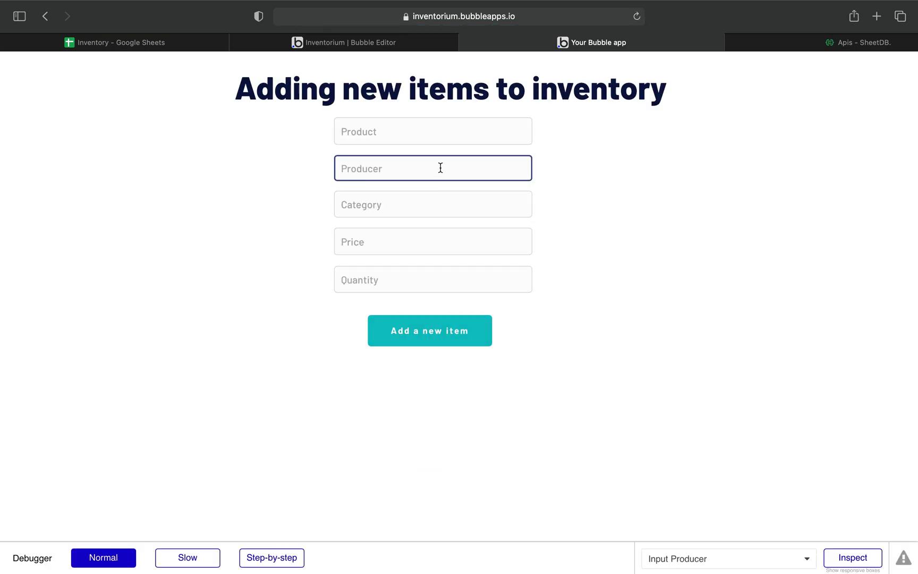